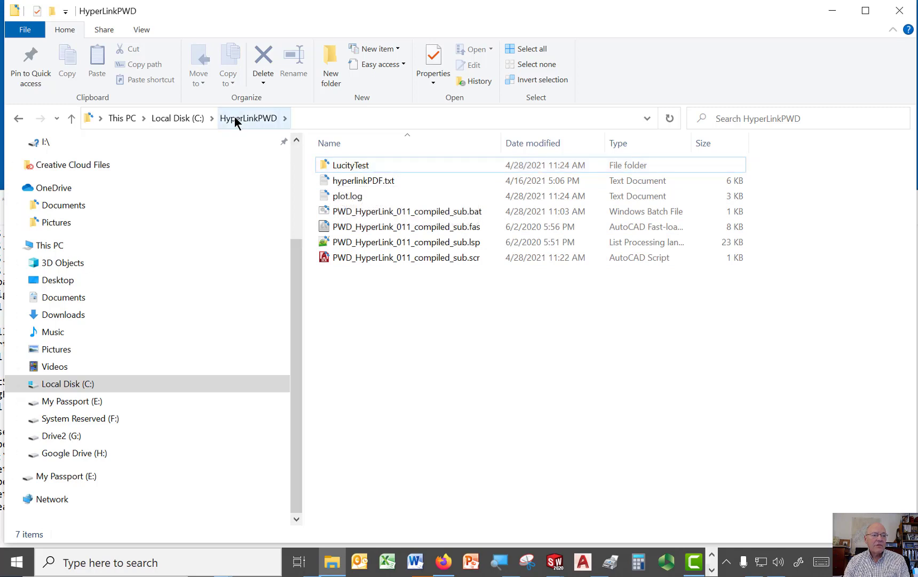
# Step: Open HyperLink-GOB02_WARDS-HILL.dwg from LucityTest\LucityTest2\LucityTest3 in AutoCAD, ignoring unresolved reference files
pyautogui.click(329, 168)
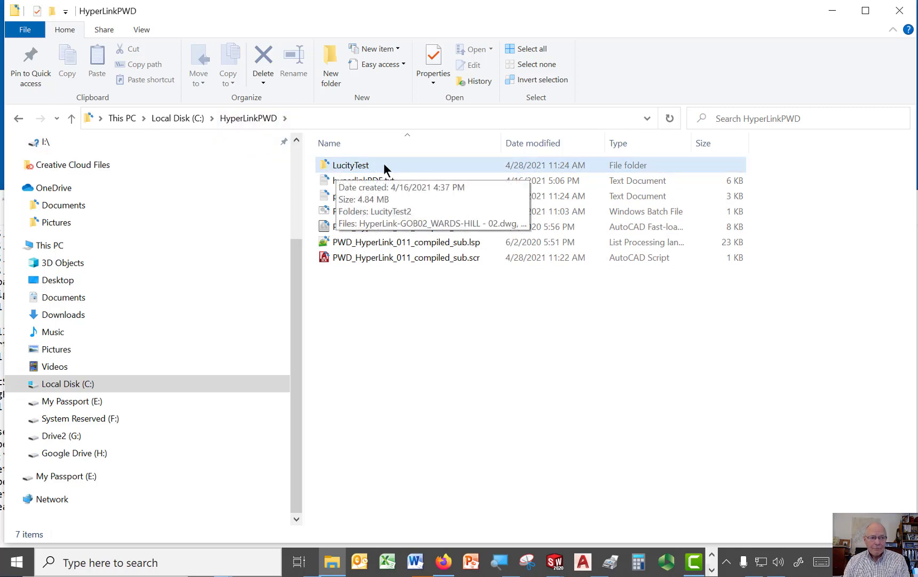
pyautogui.doubleClick(338, 169)
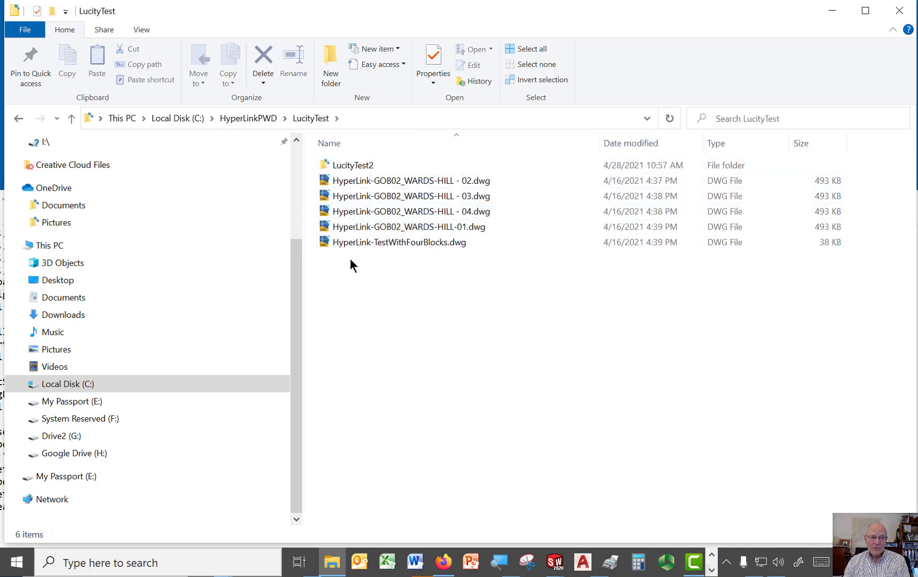
pyautogui.doubleClick(344, 166)
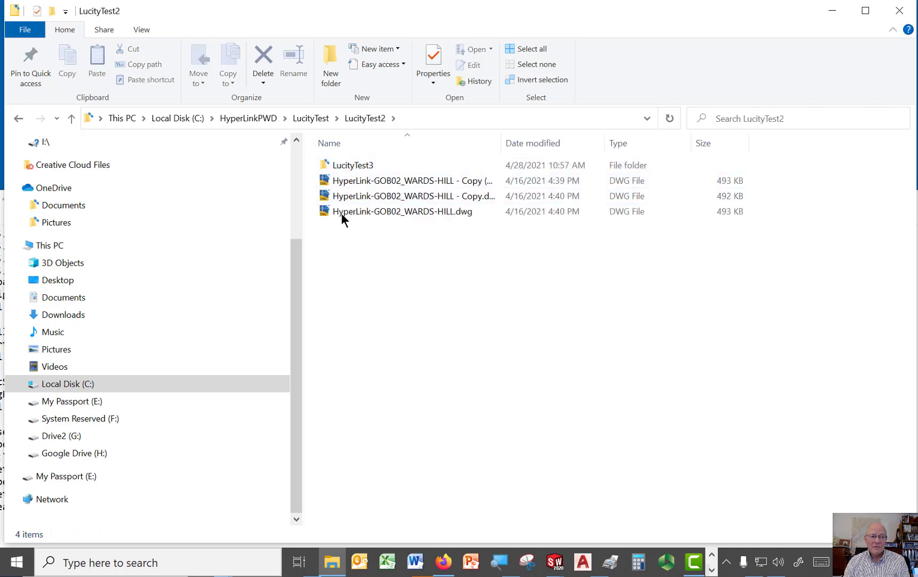
pyautogui.doubleClick(340, 165)
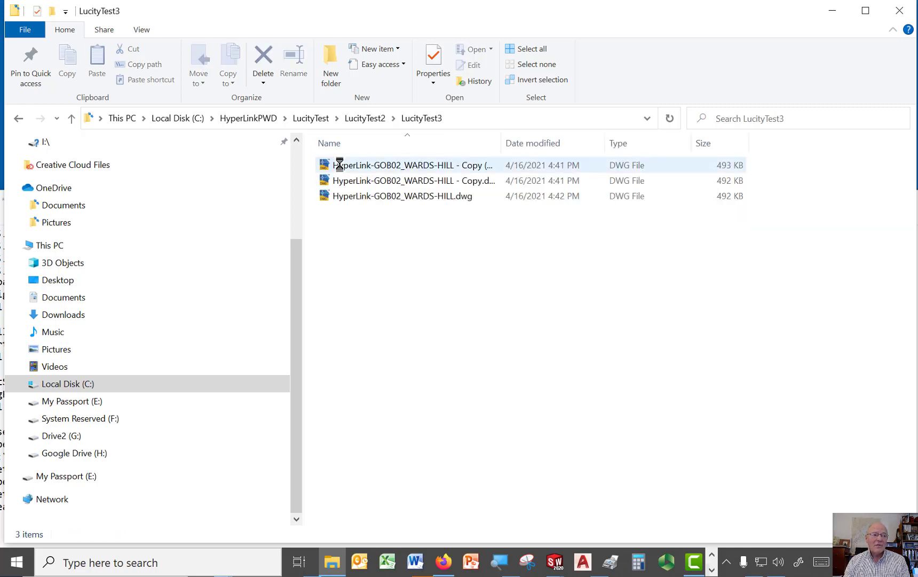
pyautogui.click(359, 198)
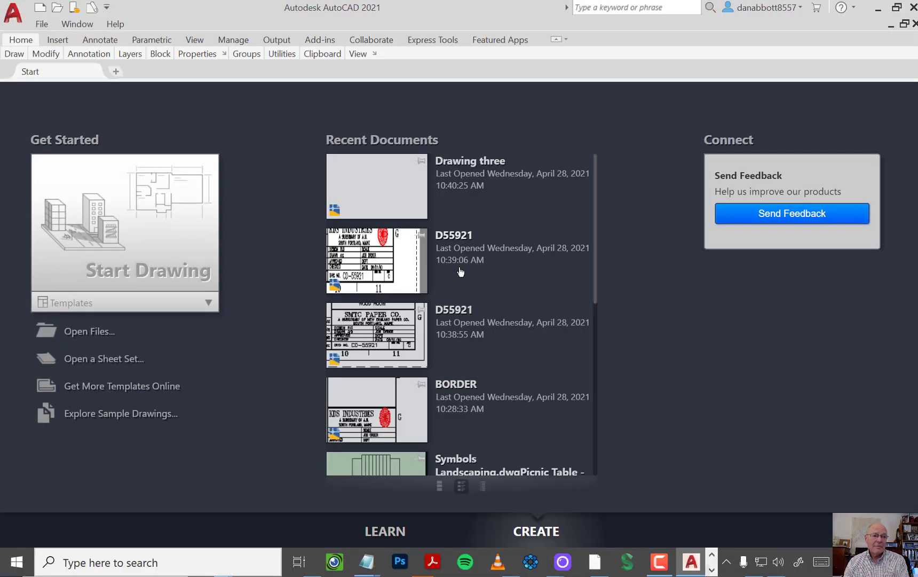
pyautogui.click(463, 282)
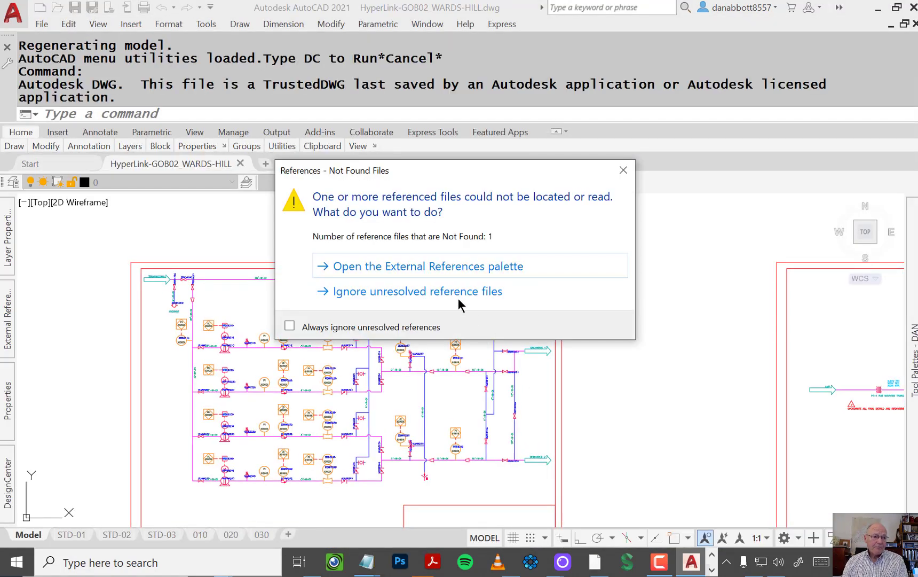
pyautogui.click(452, 291)
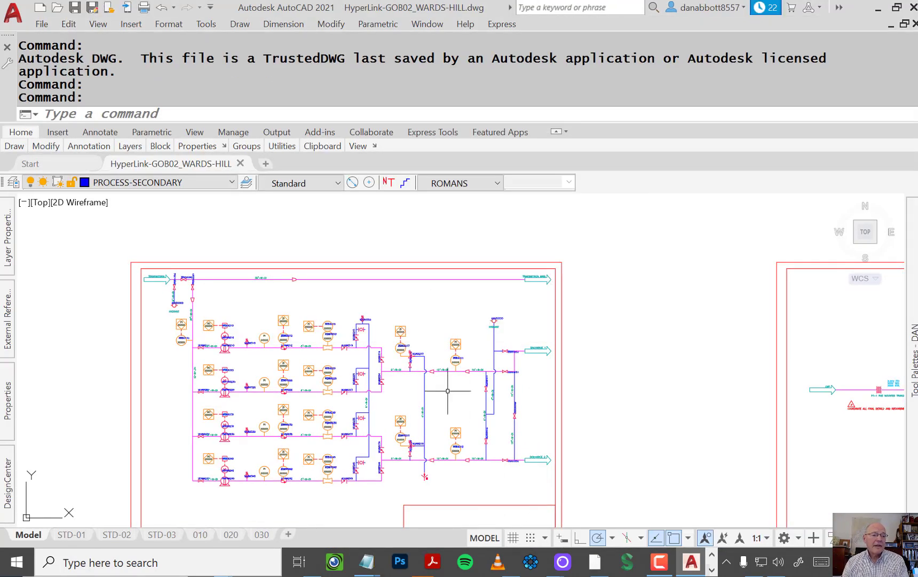
# Step: Review the sheets in model space and the layouts STD-01, STD-02, STD-03, 010, 020 and 030, ending in model space
pyautogui.scroll(-5, 411, 371)
pyautogui.scroll(-3, 401, 369)
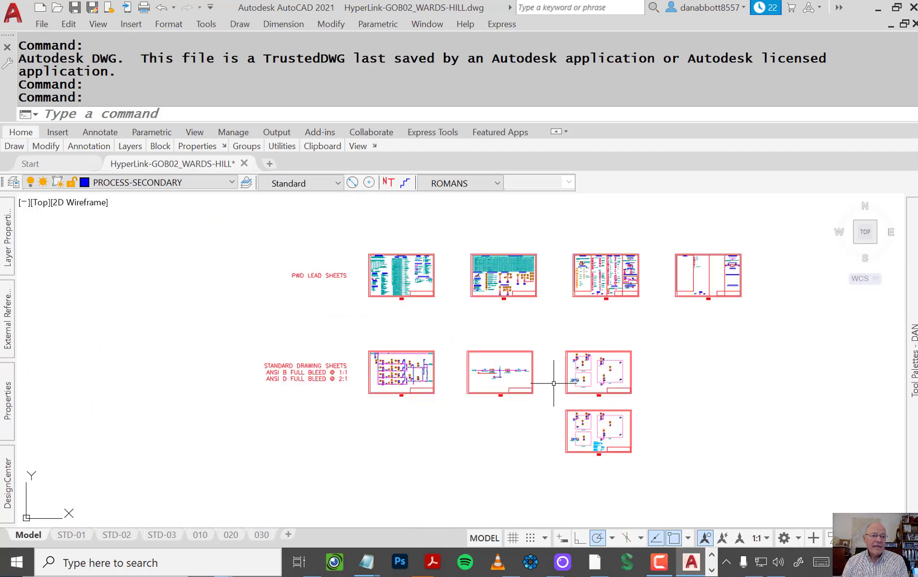
pyautogui.moveTo(587, 359)
pyautogui.mouseDown(button='middle')
pyautogui.moveTo(486, 393)
pyautogui.moveTo(481, 377)
pyautogui.mouseUp(button='middle')
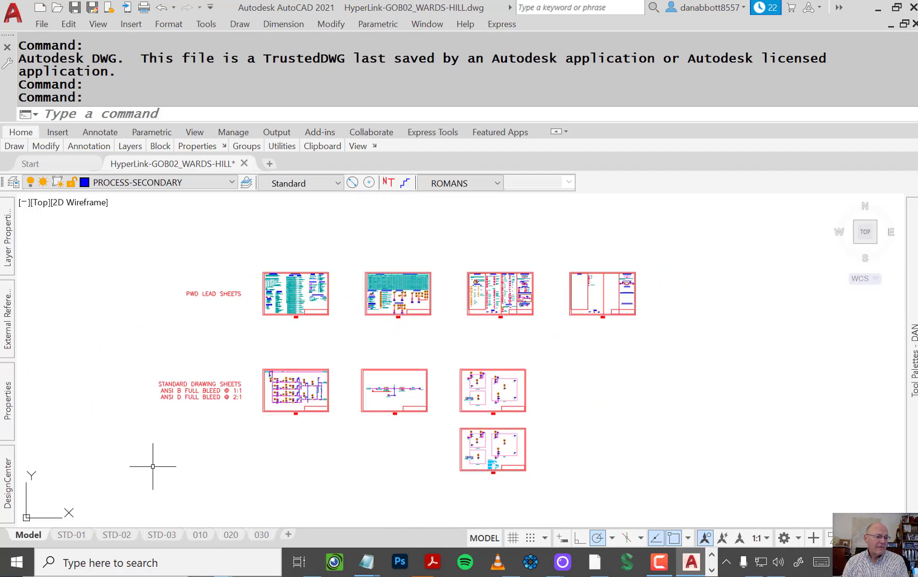
pyautogui.click(71, 535)
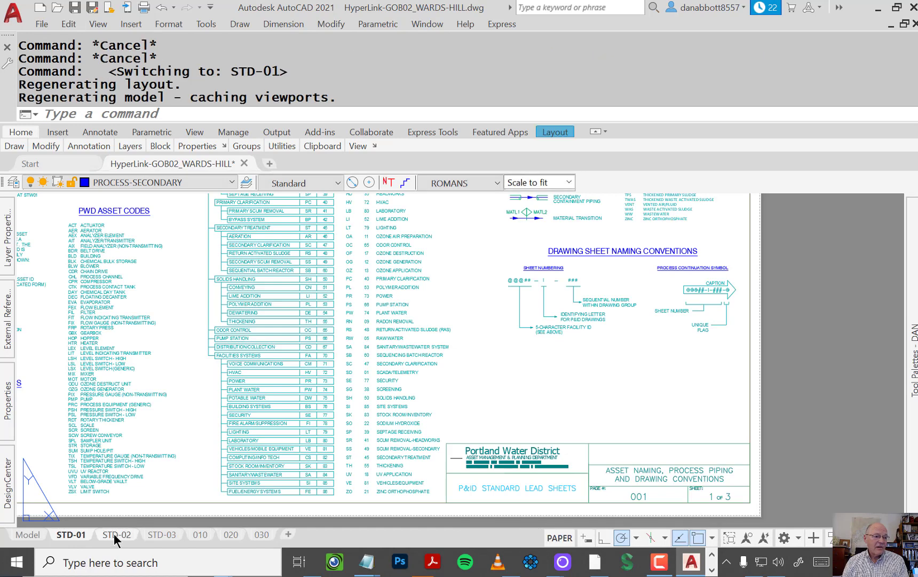
pyautogui.click(117, 535)
pyautogui.click(157, 535)
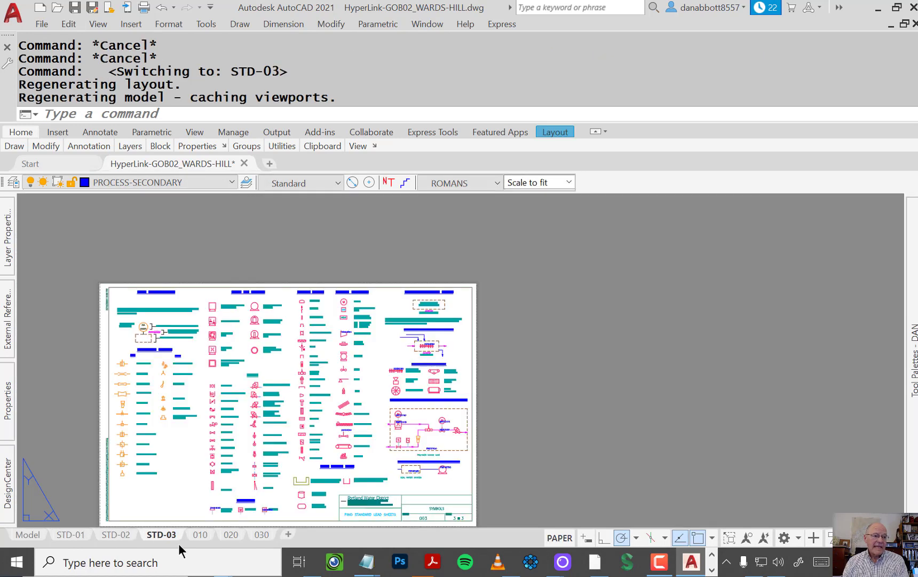
pyautogui.click(207, 536)
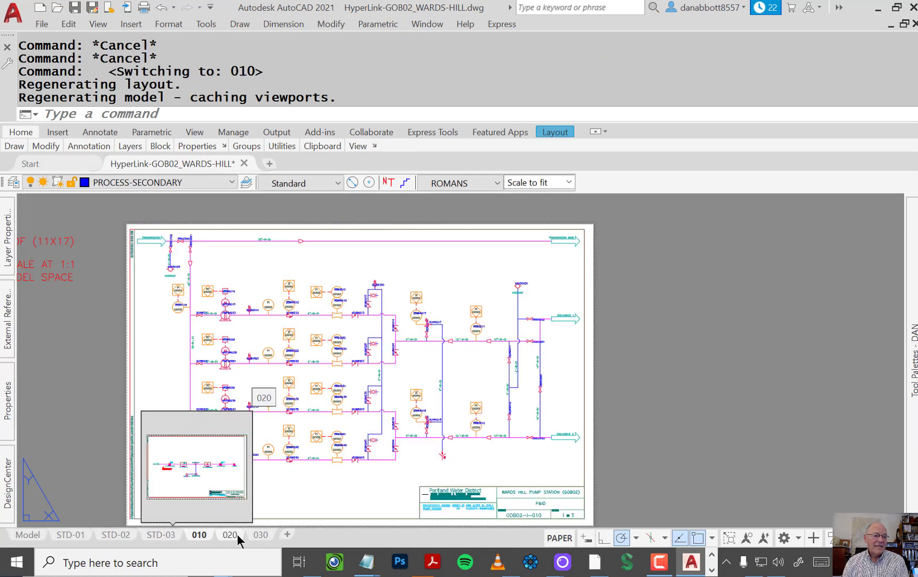
pyautogui.click(236, 534)
pyautogui.click(261, 534)
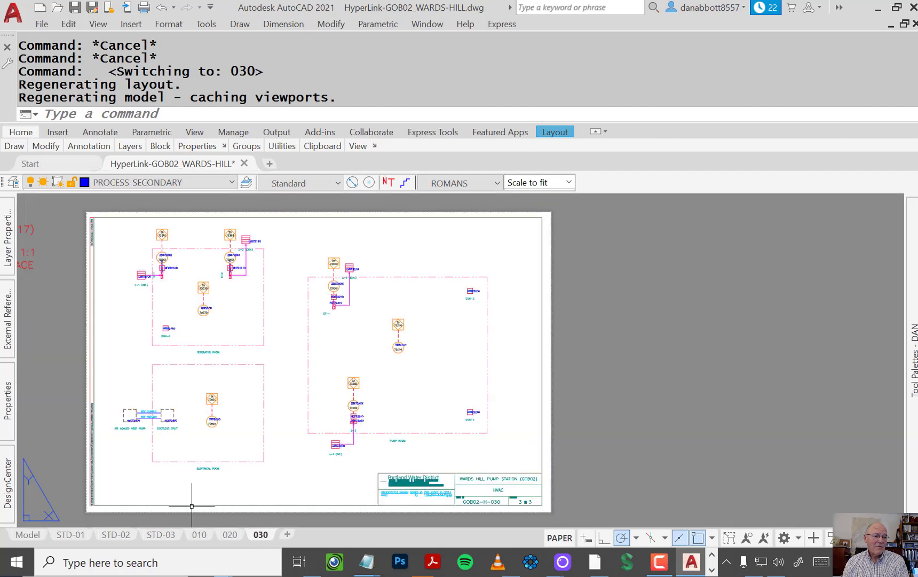
pyautogui.click(28, 538)
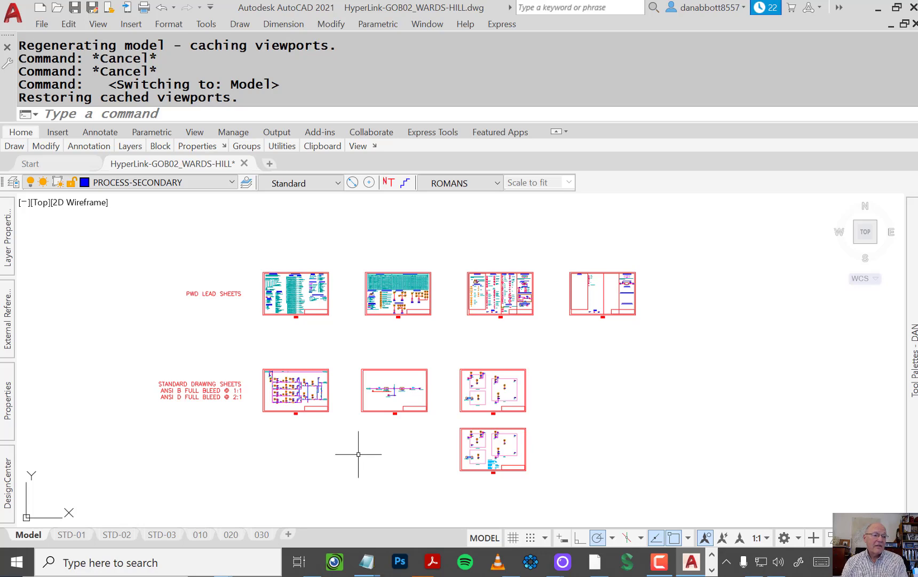
# Step: Examine the attribute values and hyperlink of the butterfly valve block VLV66214 on the first standard drawing sheet
pyautogui.scroll(5, 274, 383)
pyautogui.scroll(3, 274, 383)
pyautogui.scroll(3, 576, 401)
pyautogui.scroll(2, 370, 311)
pyautogui.scroll(3, 451, 400)
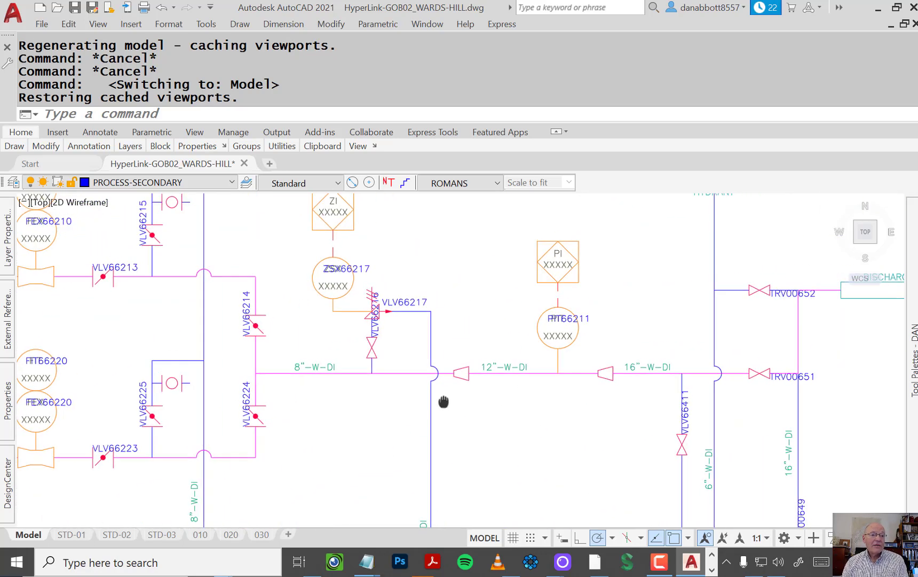
pyautogui.moveTo(469, 398)
pyautogui.mouseDown(button='middle')
pyautogui.moveTo(412, 433)
pyautogui.moveTo(467, 396)
pyautogui.moveTo(480, 445)
pyautogui.moveTo(608, 367)
pyautogui.mouseUp(button='middle')
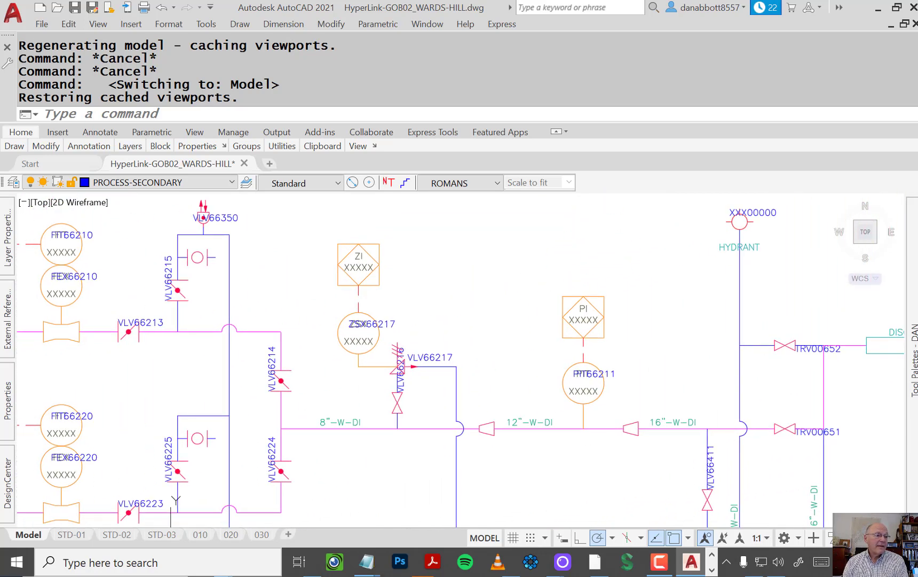
pyautogui.scroll(4, 331, 343)
pyautogui.scroll(2, 332, 345)
pyautogui.moveTo(330, 359); pyautogui.dragTo(580, 257, button='middle')
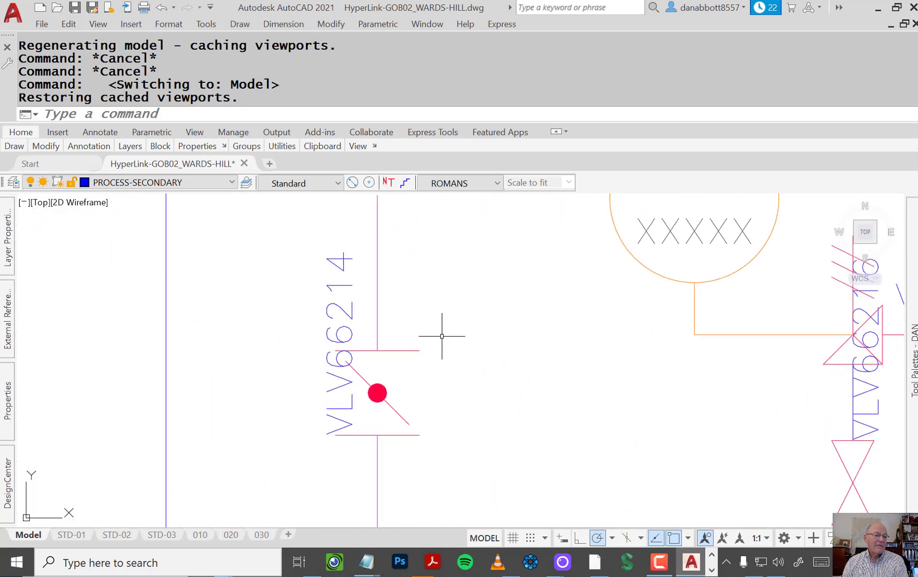
pyautogui.doubleClick(386, 350)
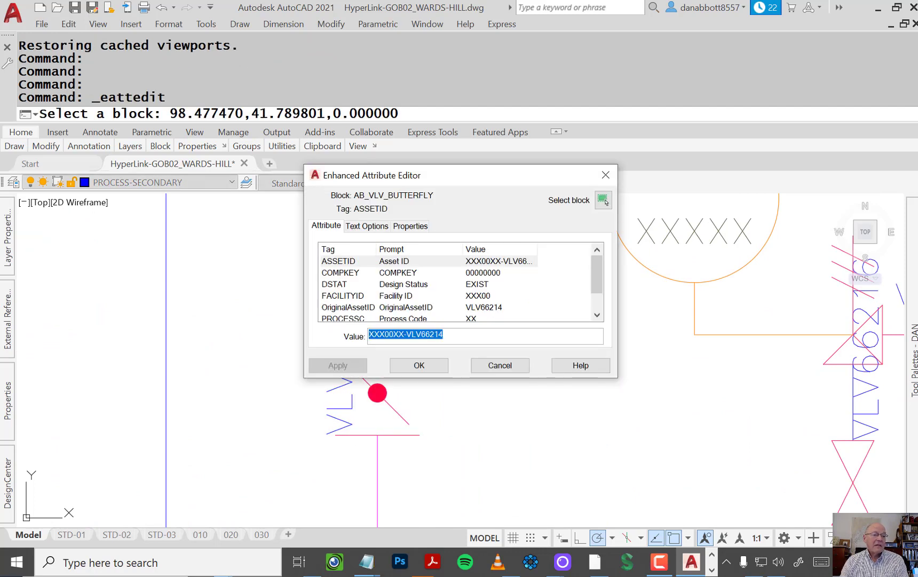
pyautogui.moveTo(600, 262); pyautogui.dragTo(603, 192)
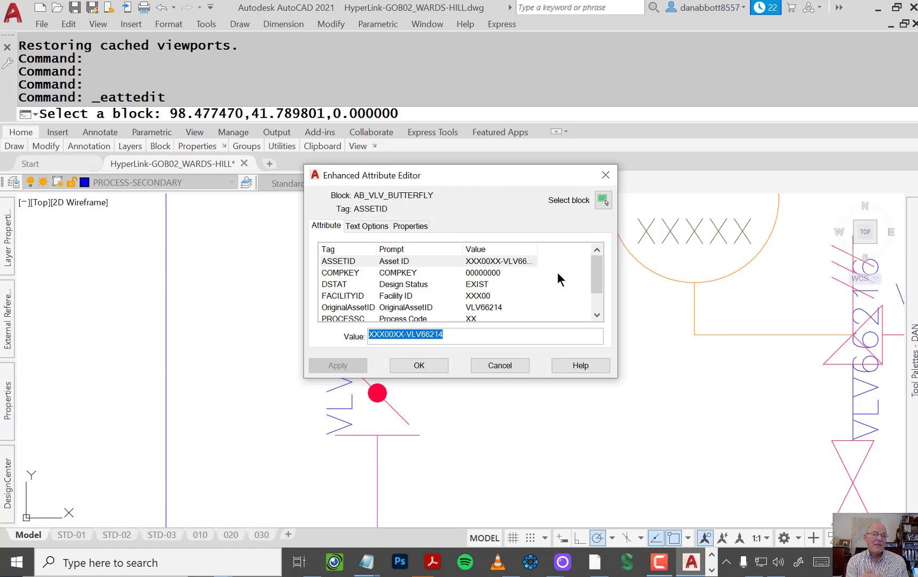
pyautogui.press('Return')
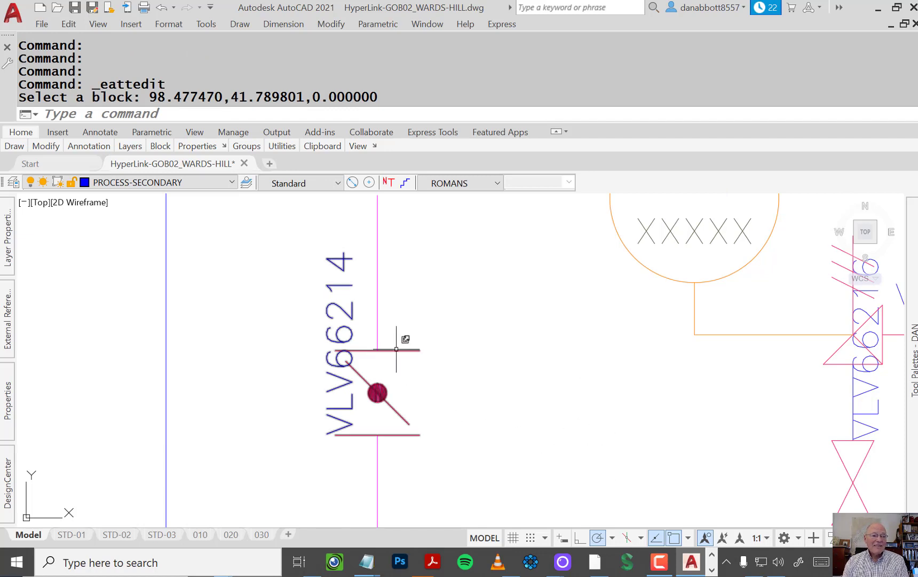
pyautogui.moveTo(396, 349)
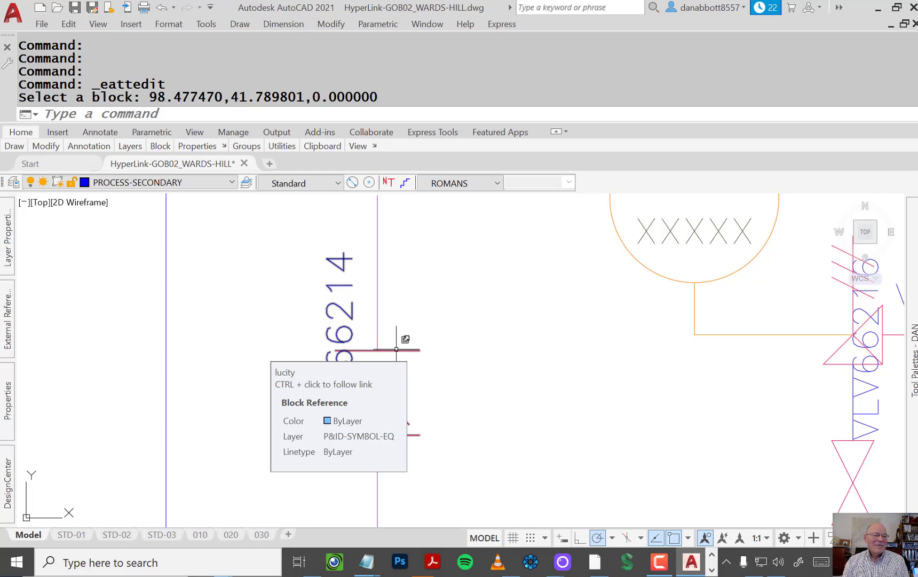
pyautogui.press('Escape')
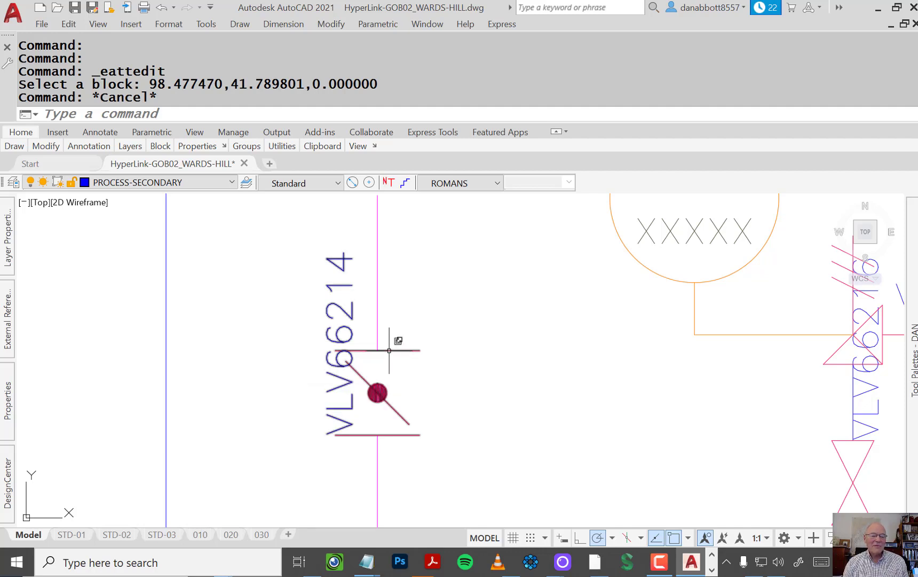
# Step: Synchronize the attributes of the AB_VLV_BUTTERFLY block with ATTSYNC, picking valve VLV66214, and inspect the surrounding labels
pyautogui.write('attsync')
pyautogui.press('Return')
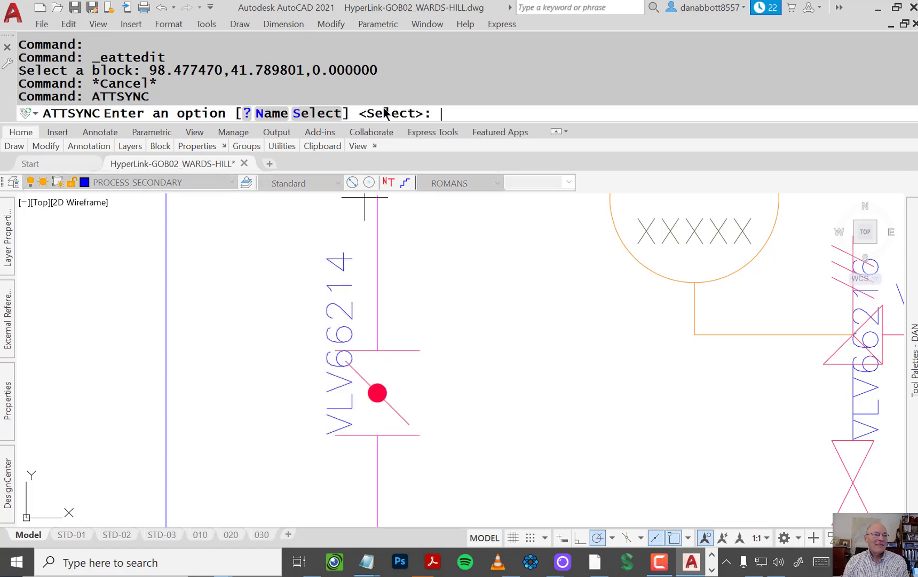
pyautogui.click(335, 113)
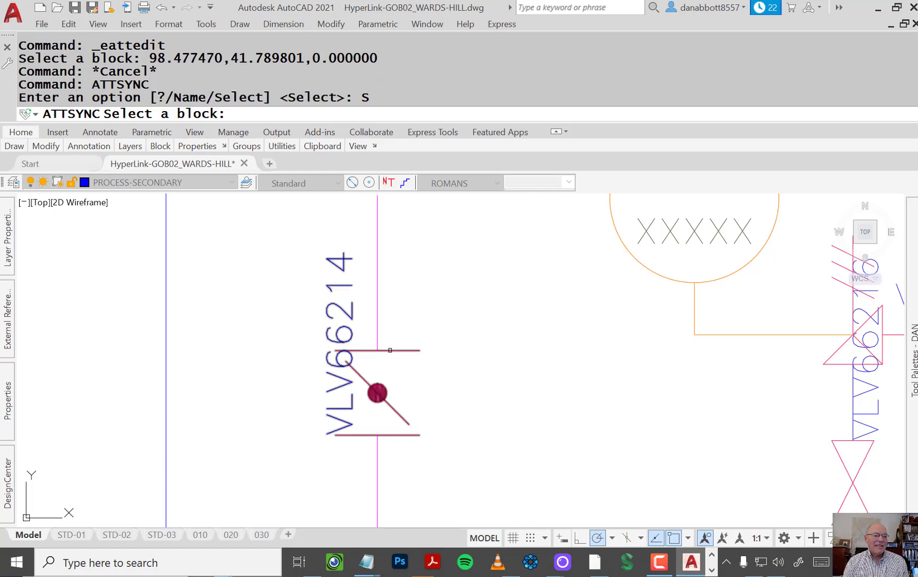
pyautogui.click(392, 351)
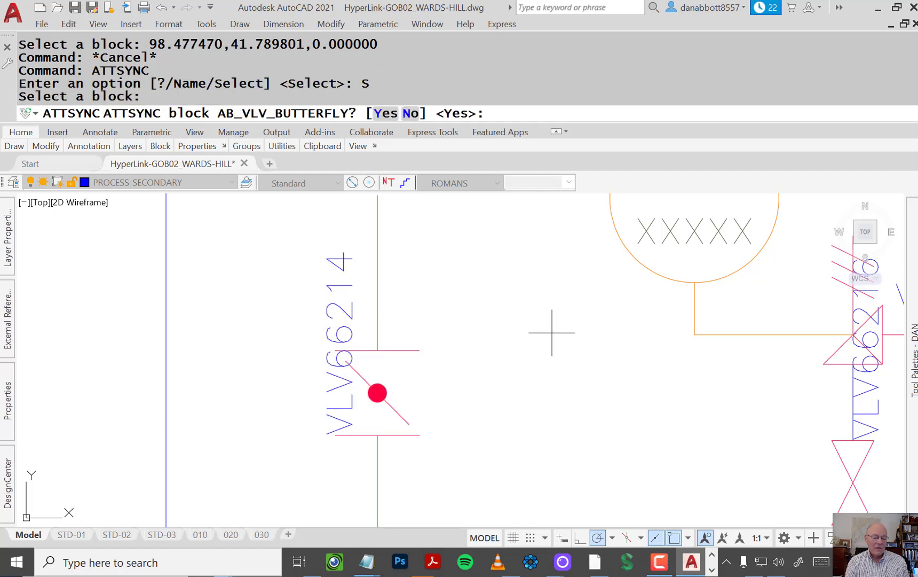
pyautogui.press('Return')
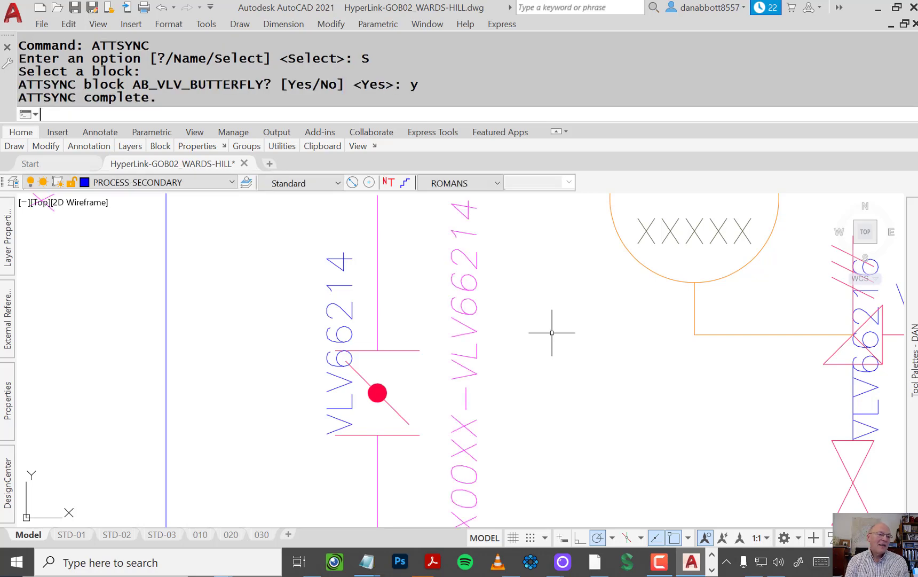
pyautogui.scroll(-1, 552, 332)
pyautogui.moveTo(552, 332); pyautogui.dragTo(501, 265, button='middle')
pyautogui.scroll(2, 478, 277)
pyautogui.scroll(-2, 469, 391)
pyautogui.moveTo(479, 393)
pyautogui.mouseDown(button='middle')
pyautogui.moveTo(484, 266)
pyautogui.moveTo(500, 430)
pyautogui.mouseUp(button='middle')
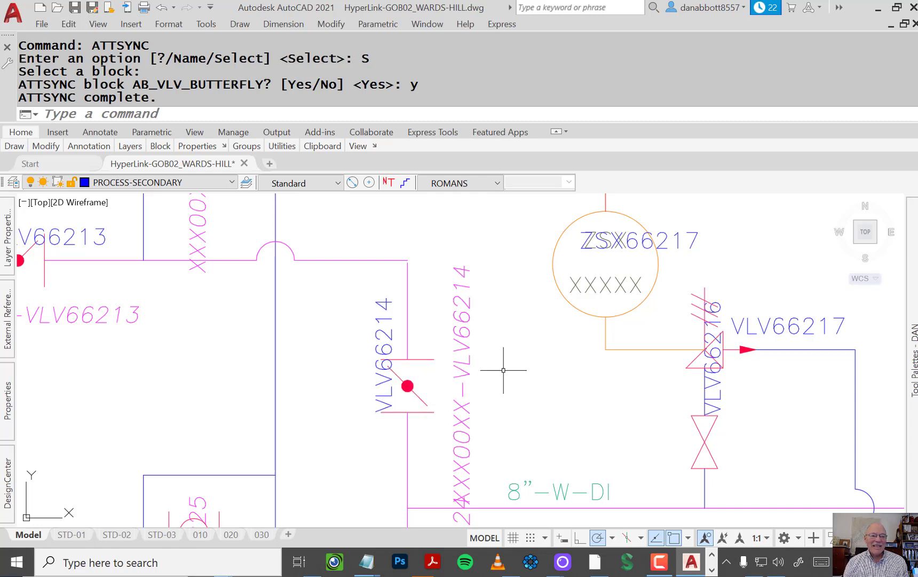
# Step: Undo the last view changes and zoom to the extents of the drawing to see all the sheets
pyautogui.write('u')
pyautogui.press('Return')
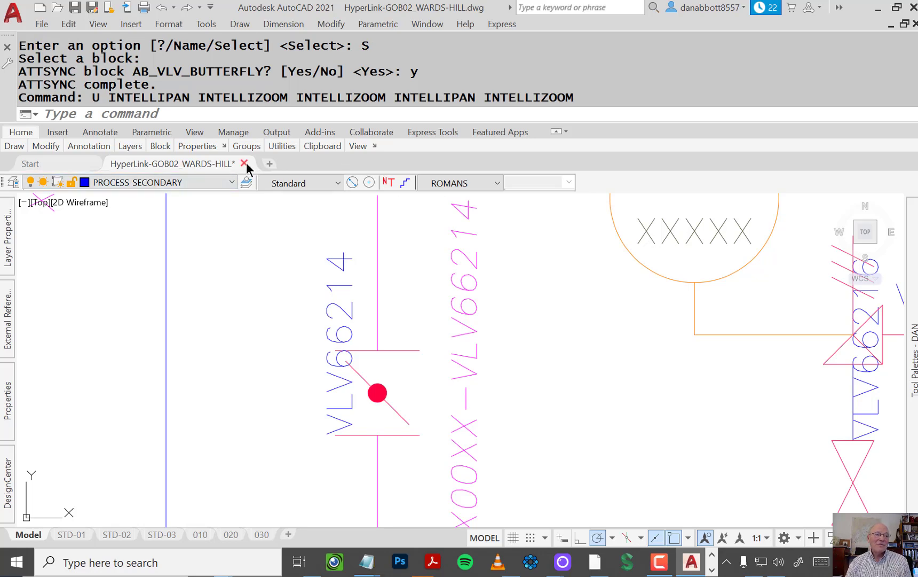
pyautogui.scroll(-8, 279, 309)
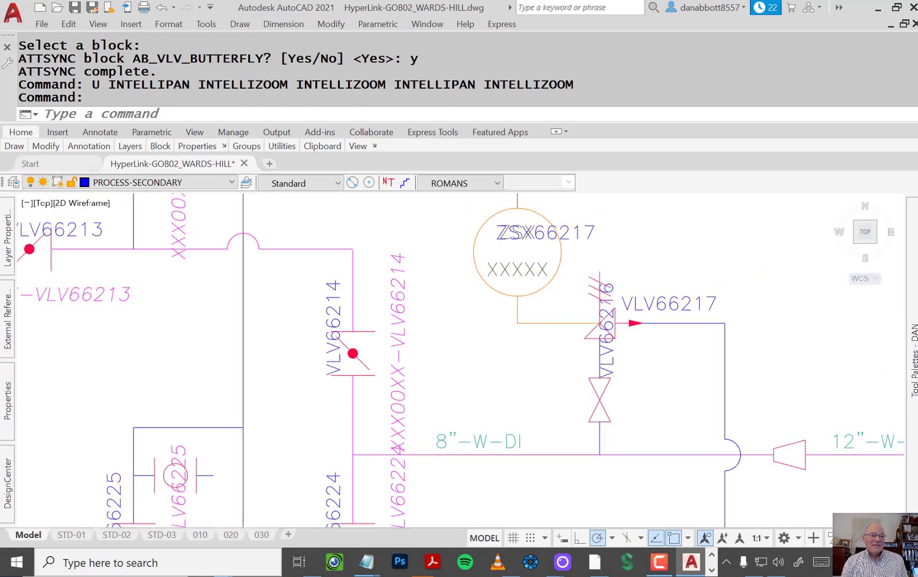
pyautogui.middleClick(389, 313)
pyautogui.middleClick(389, 314)
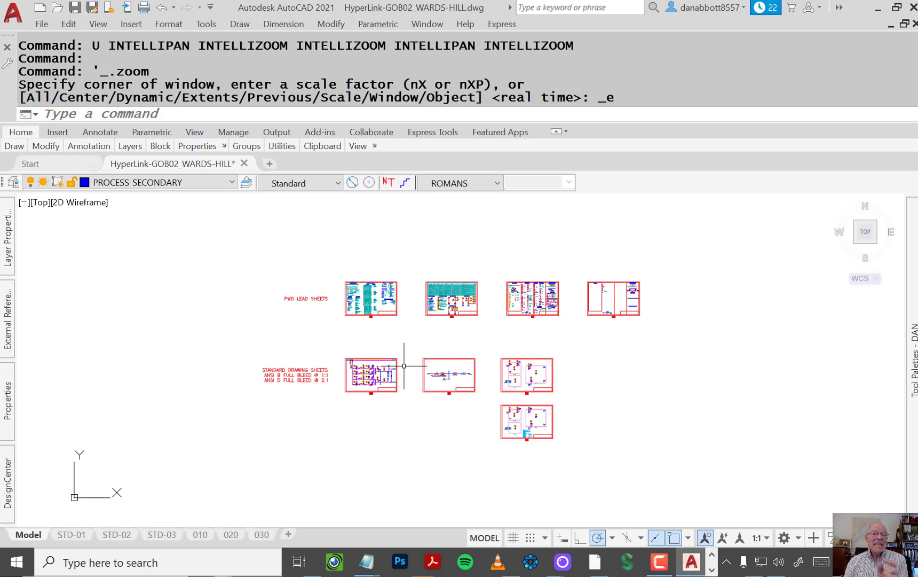
pyautogui.moveTo(404, 366); pyautogui.dragTo(371, 415, button='middle')
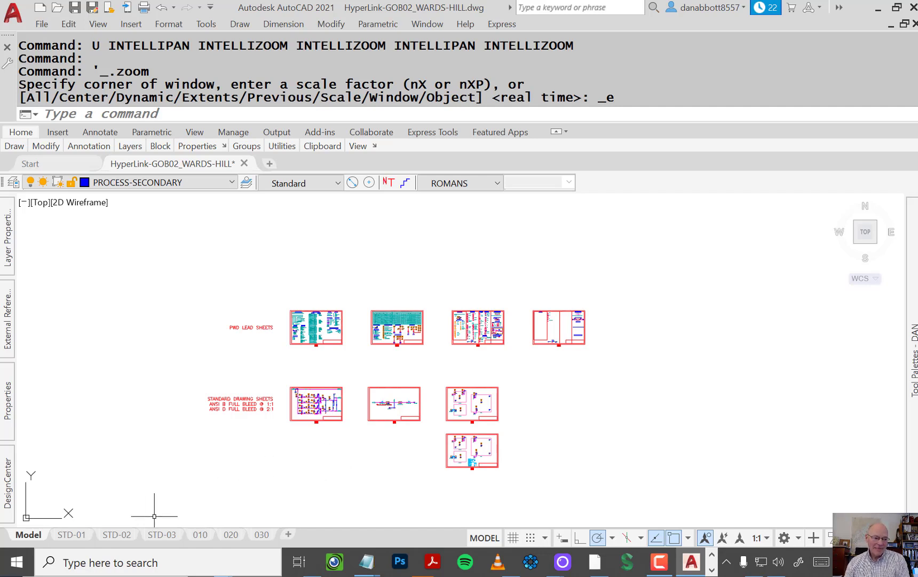
# Step: Quit AutoCAD without saving the changes to HyperLink-GOB02_WARDS-HILL.dwg
pyautogui.moveTo(117, 536)
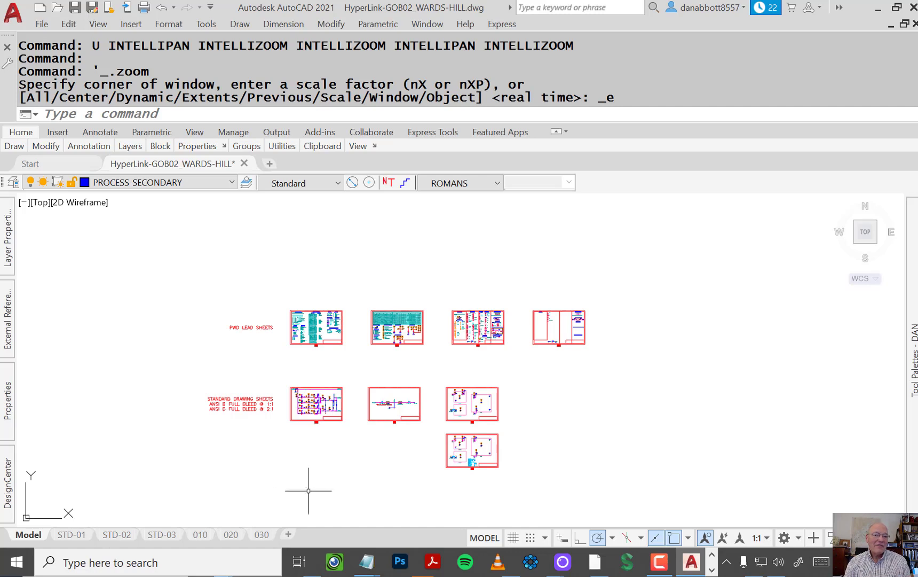
pyautogui.press('Escape')
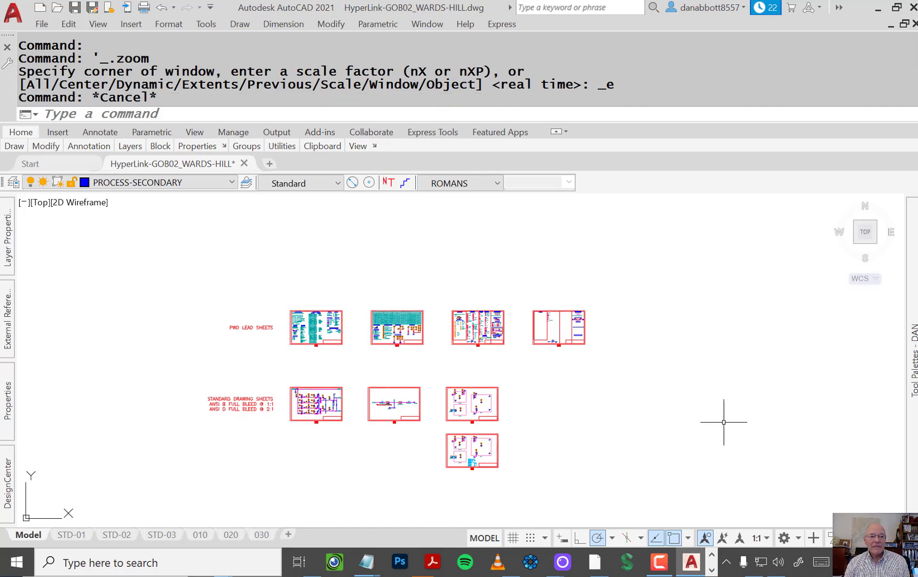
pyautogui.click(913, 12)
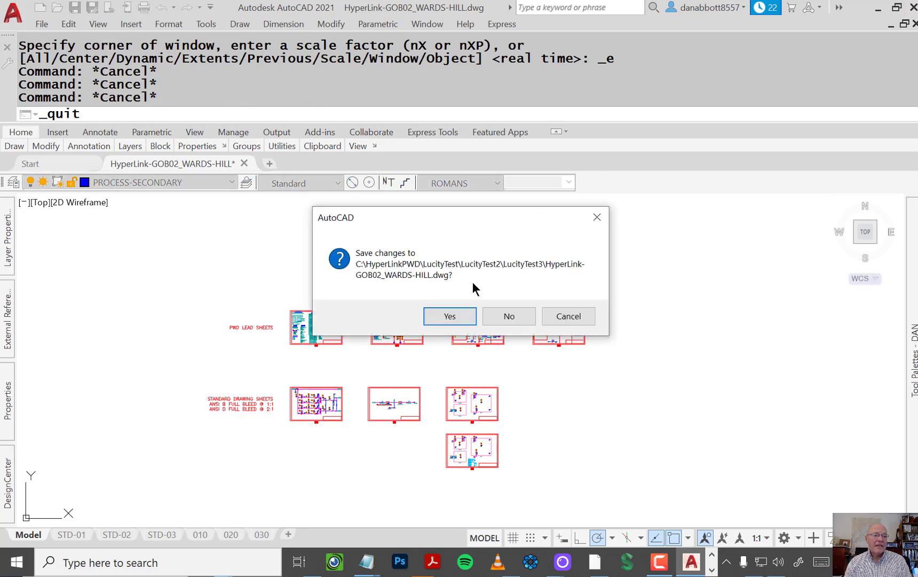
pyautogui.click(508, 315)
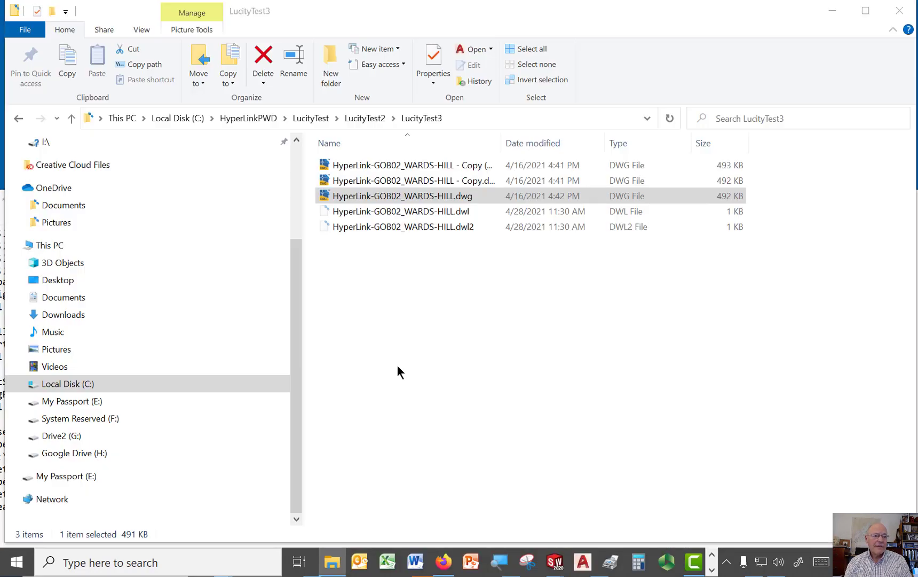
# Step: Open PWD_HyperLink_011_compiled_sub.fas from the HyperLinkPWD folder in Notepad, making Notepad the default app for .fas files
pyautogui.click(248, 118)
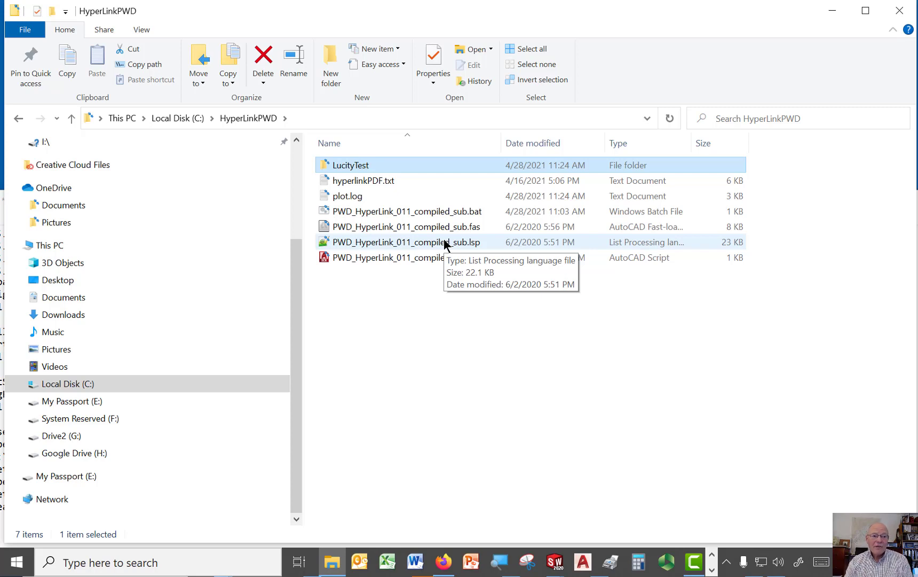
pyautogui.rightClick(449, 226)
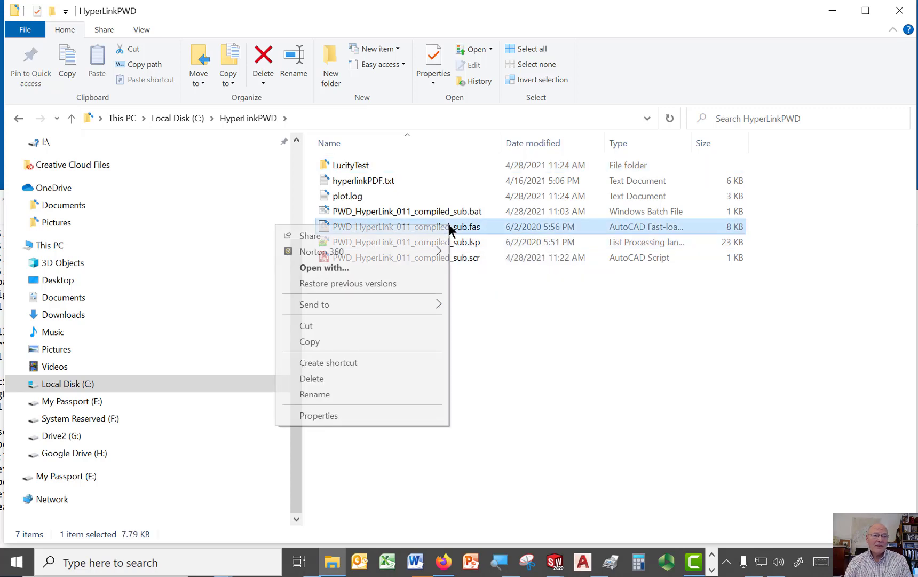
pyautogui.click(369, 269)
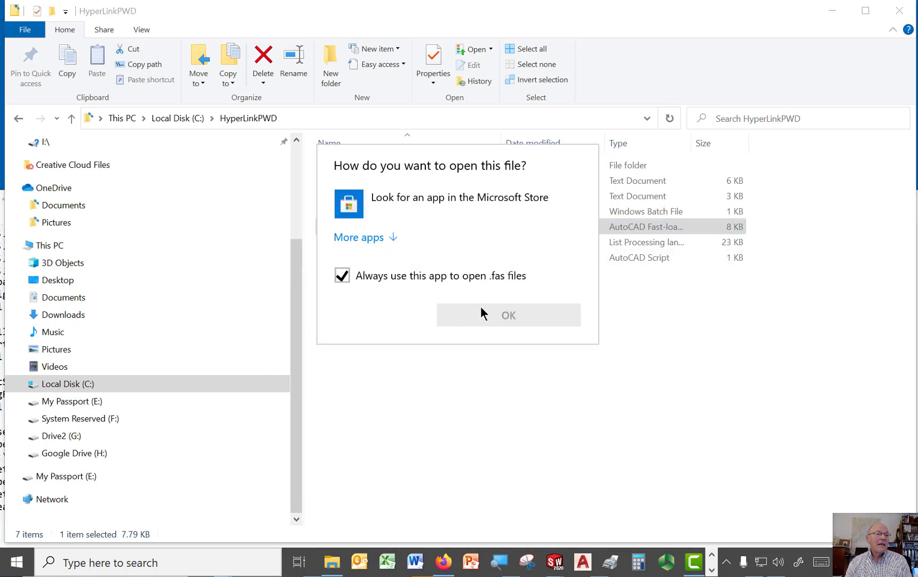
pyautogui.click(368, 239)
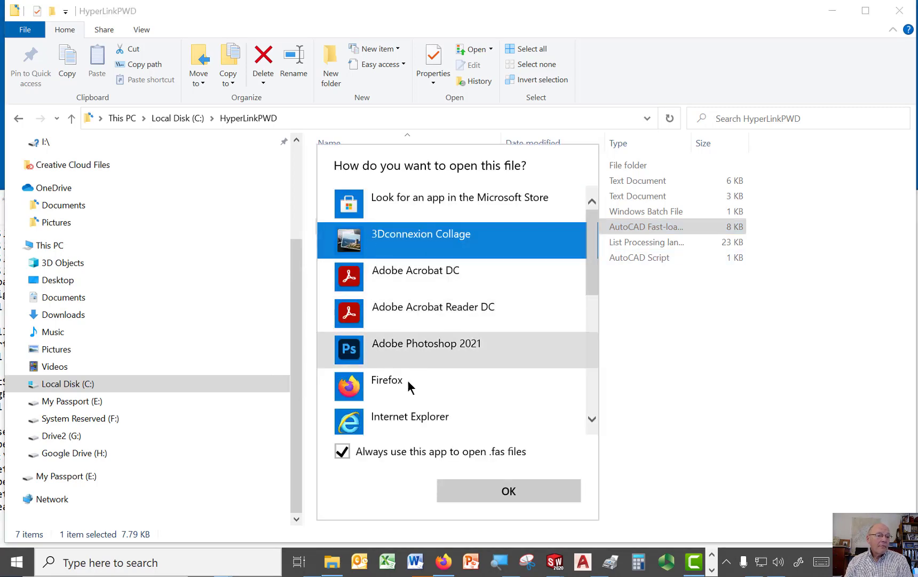
pyautogui.scroll(-5, 544, 291)
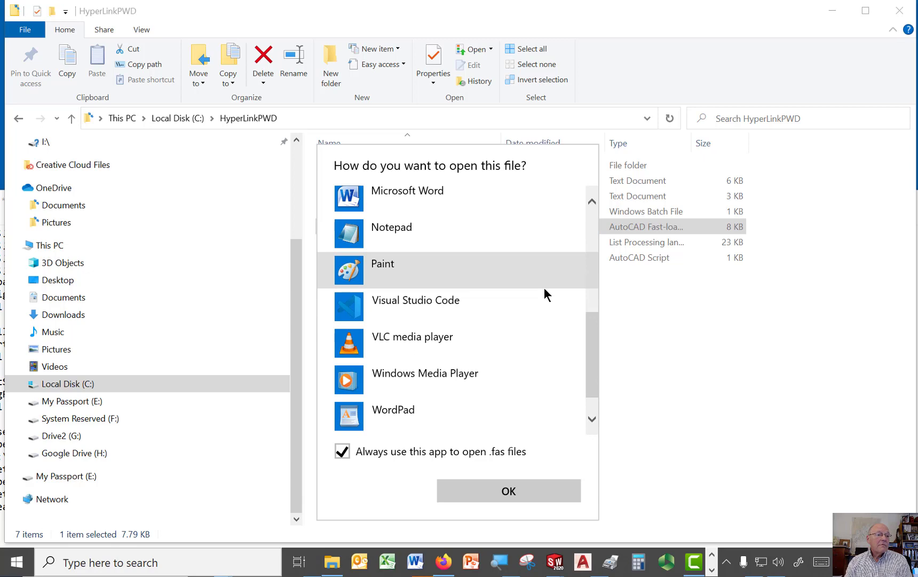
pyautogui.doubleClick(383, 228)
# Step: Examine the compiled code of the .fas file in Notepad and close the file
pyautogui.moveTo(394, 242); pyautogui.dragTo(829, 22)
pyautogui.scroll(-6, 540, 176)
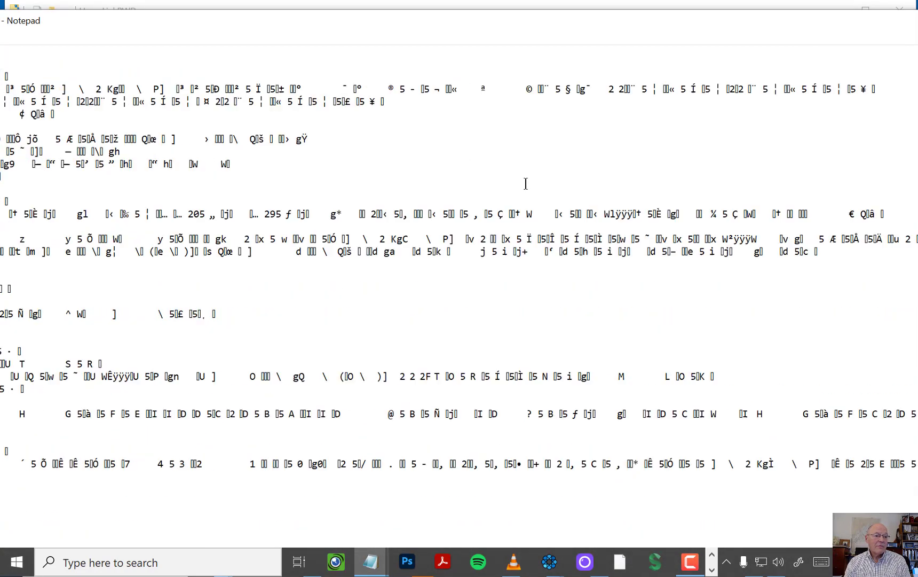
pyautogui.scroll(6, 526, 183)
pyautogui.keyDown('ctrl'); pyautogui.scroll(-2, 526, 184); pyautogui.keyUp('ctrl')
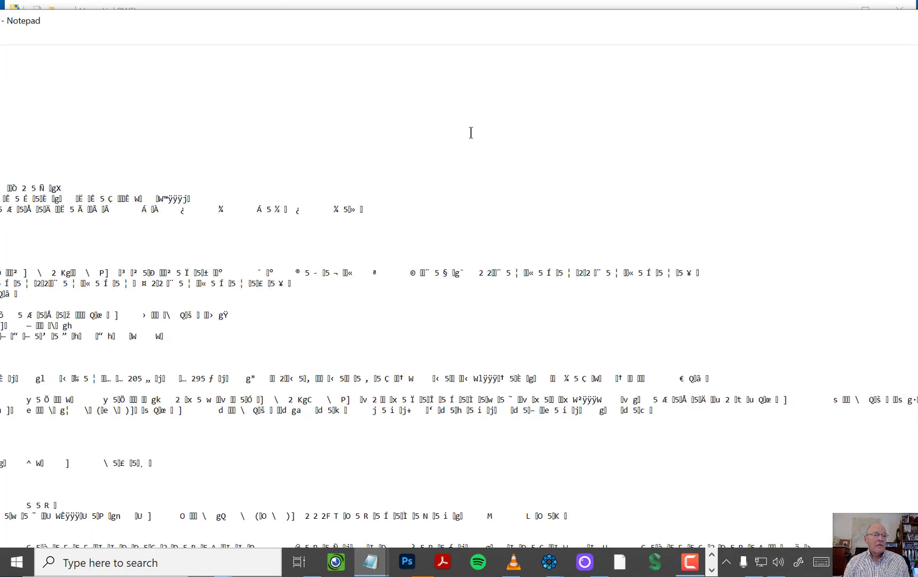
pyautogui.moveTo(394, 37); pyautogui.dragTo(709, 97)
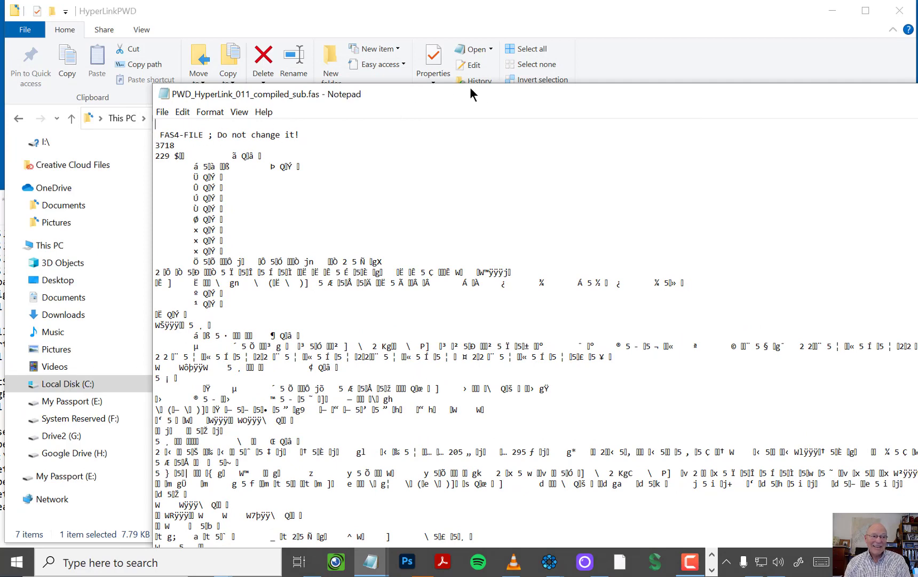
pyautogui.moveTo(488, 96); pyautogui.dragTo(0, 123)
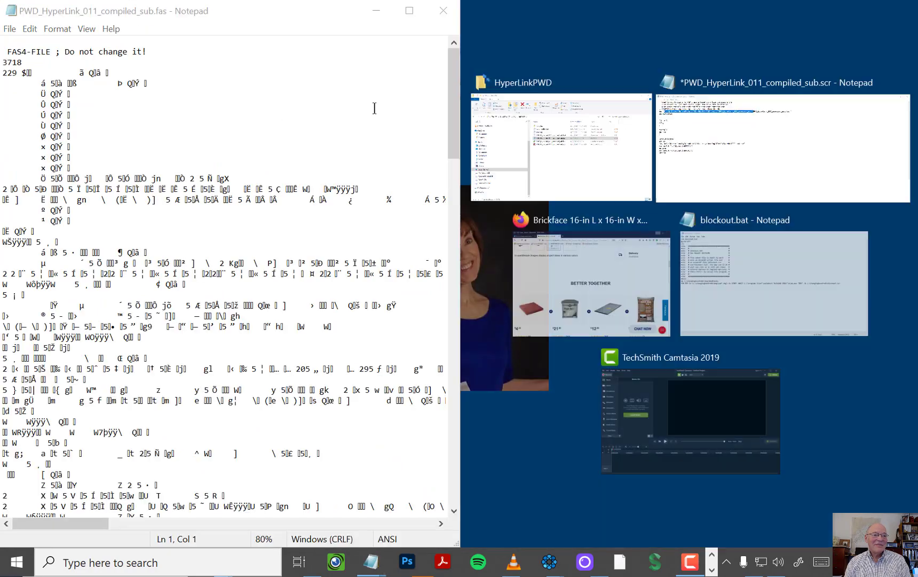
pyautogui.click(443, 11)
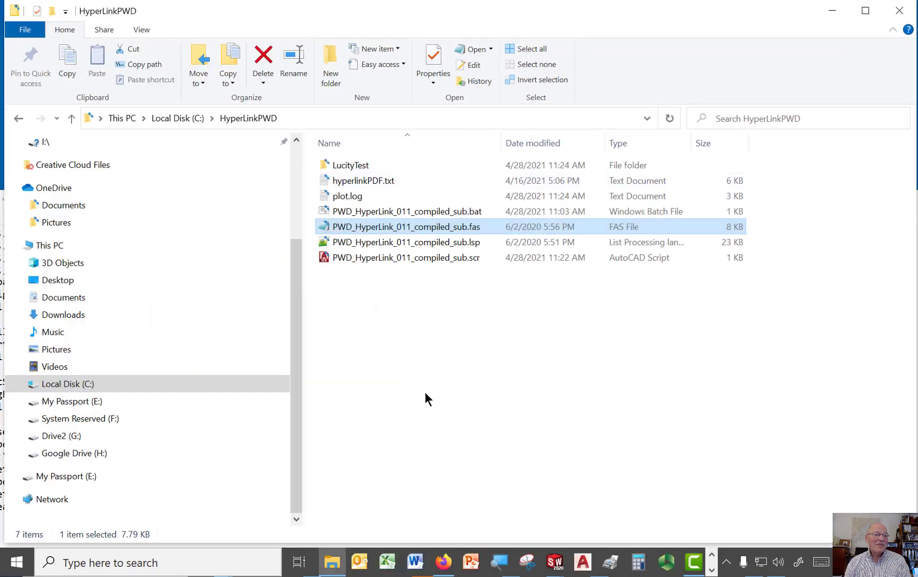
pyautogui.click(489, 404)
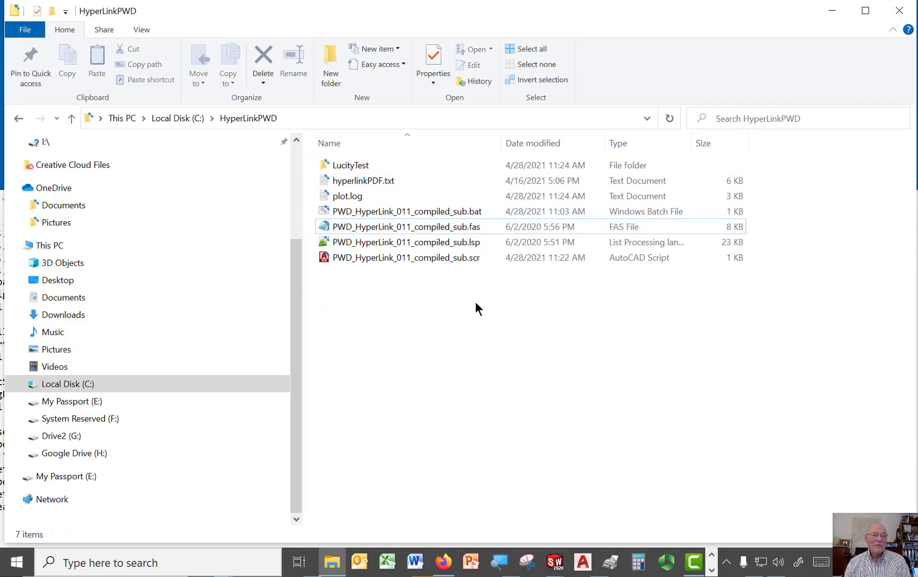
# Step: Open PWD_HyperLink_011_compiled_sub.lsp in Notepad++, review its introductory comments and function code, and return to the HyperLinkPWD folder
pyautogui.click(453, 246)
pyautogui.rightClick(452, 243)
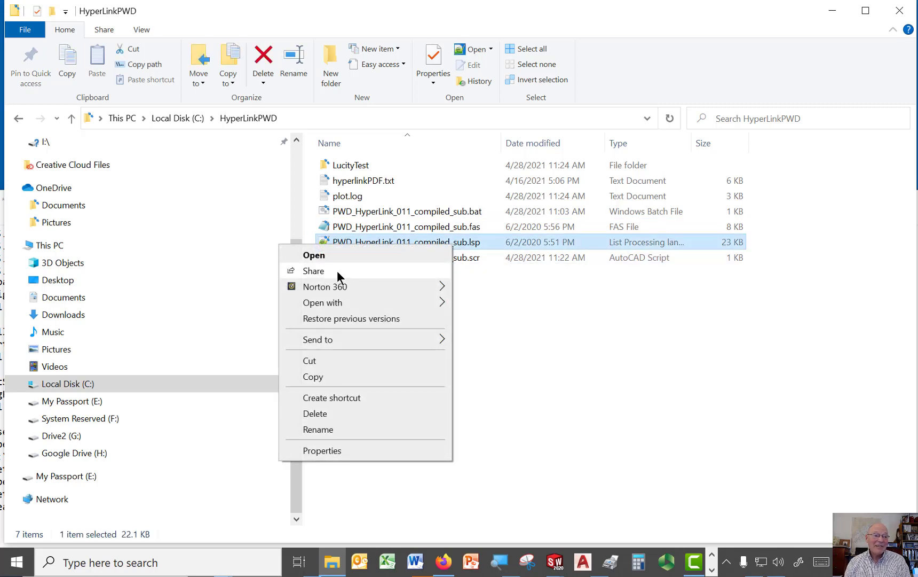
pyautogui.moveTo(337, 302)
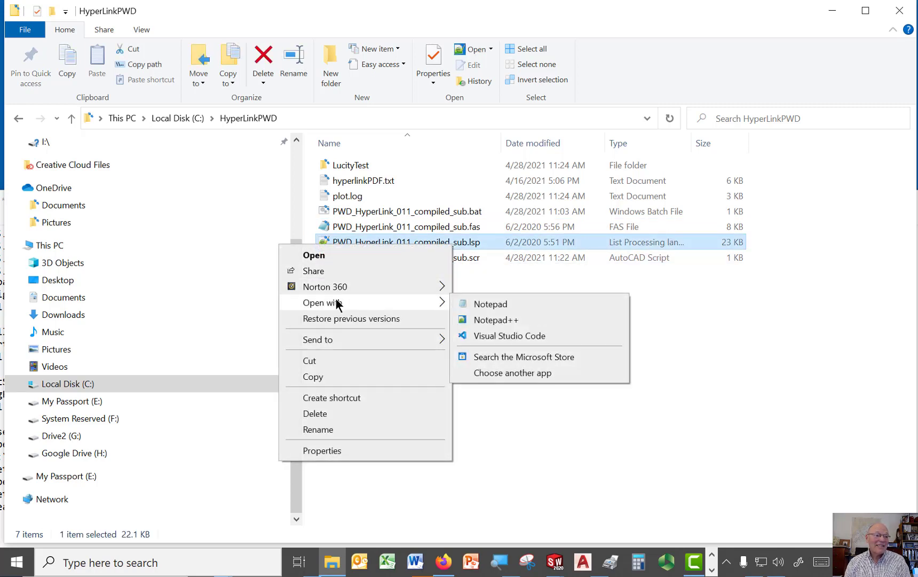
pyautogui.click(486, 319)
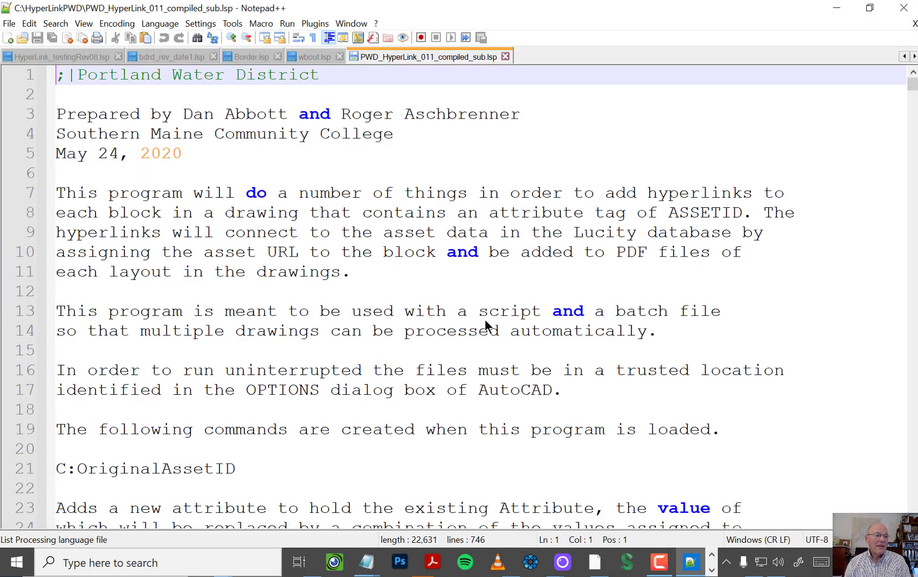
pyautogui.scroll(-20, 485, 321)
pyautogui.scroll(-20, 442, 305)
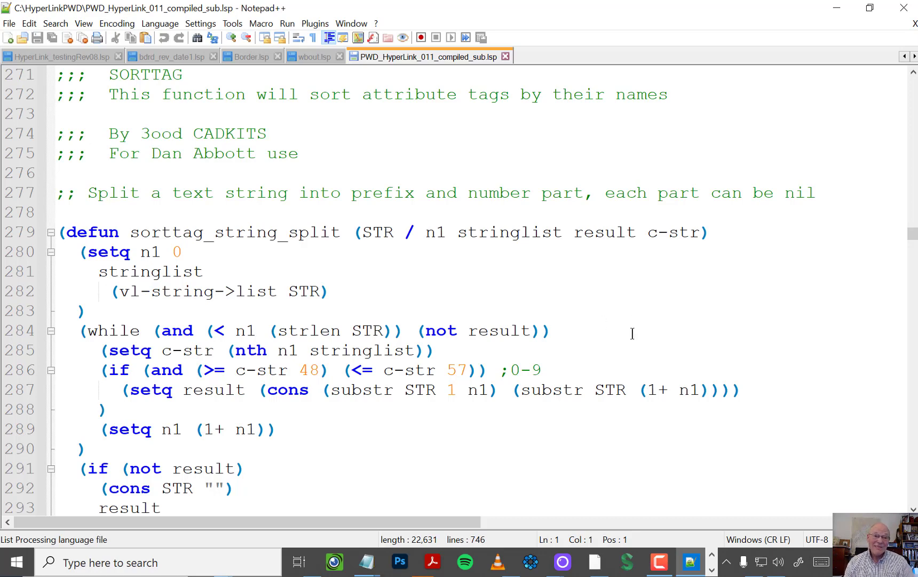
pyautogui.scroll(20, 686, 277)
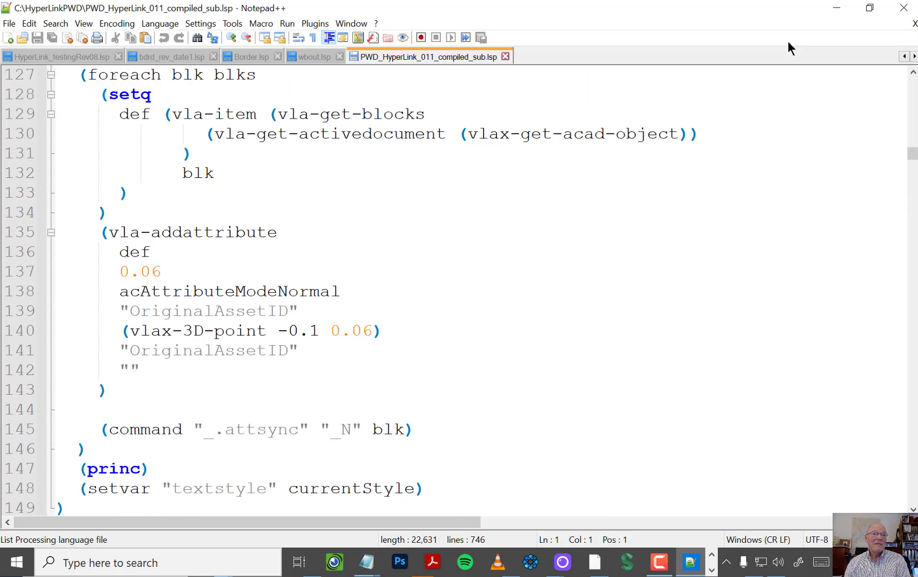
pyautogui.click(837, 8)
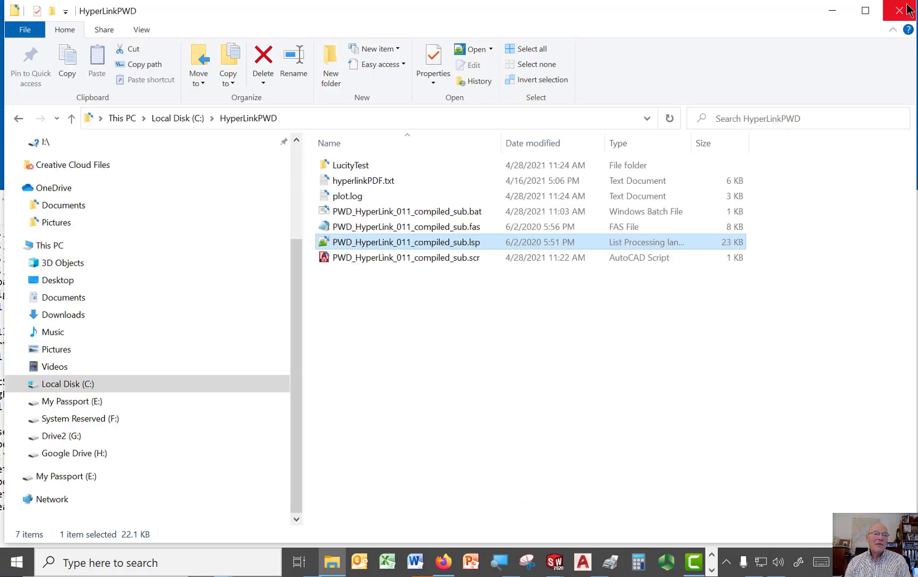
pyautogui.click(468, 347)
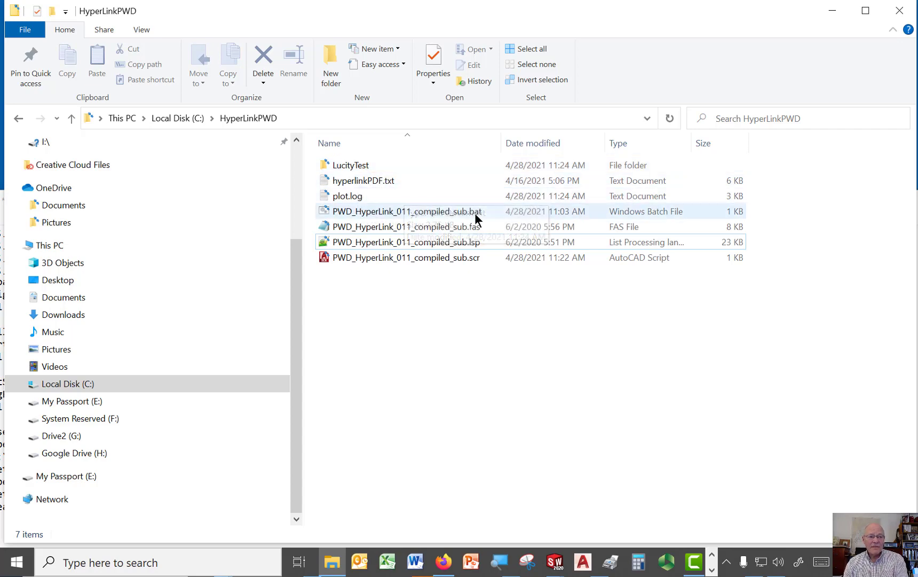
# Step: Open the batch file PWD_HyperLink_011_compiled_sub.bat for editing, examine its for /r loop that starts AutoCAD with the script, and close it
pyautogui.rightClick(460, 215)
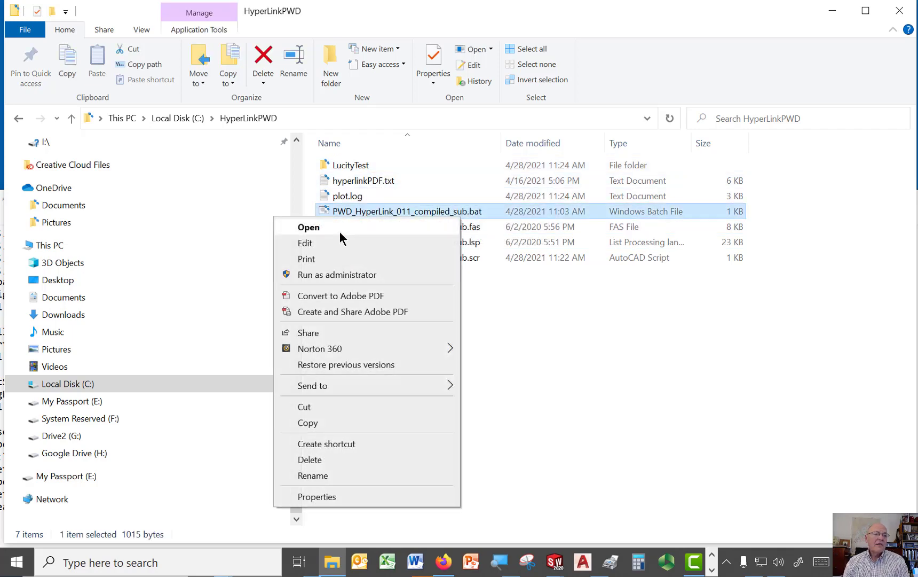
pyautogui.click(317, 245)
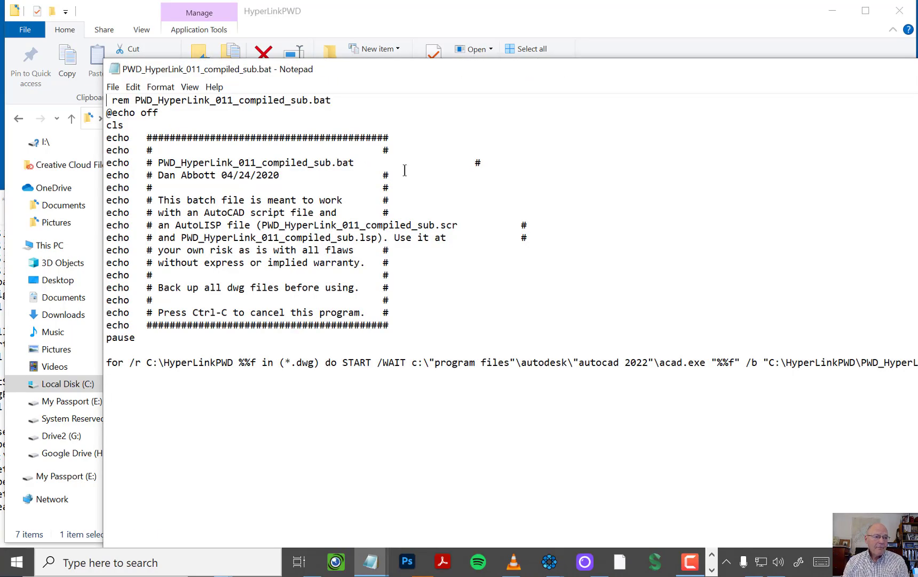
pyautogui.moveTo(420, 65); pyautogui.dragTo(449, 11)
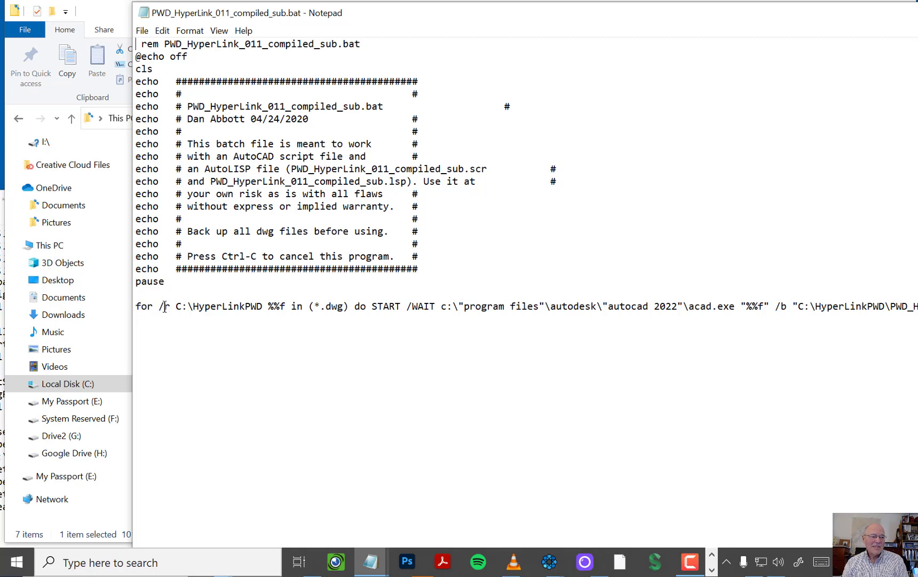
pyautogui.moveTo(177, 304); pyautogui.dragTo(285, 305)
pyautogui.click(286, 321)
pyautogui.click(284, 326)
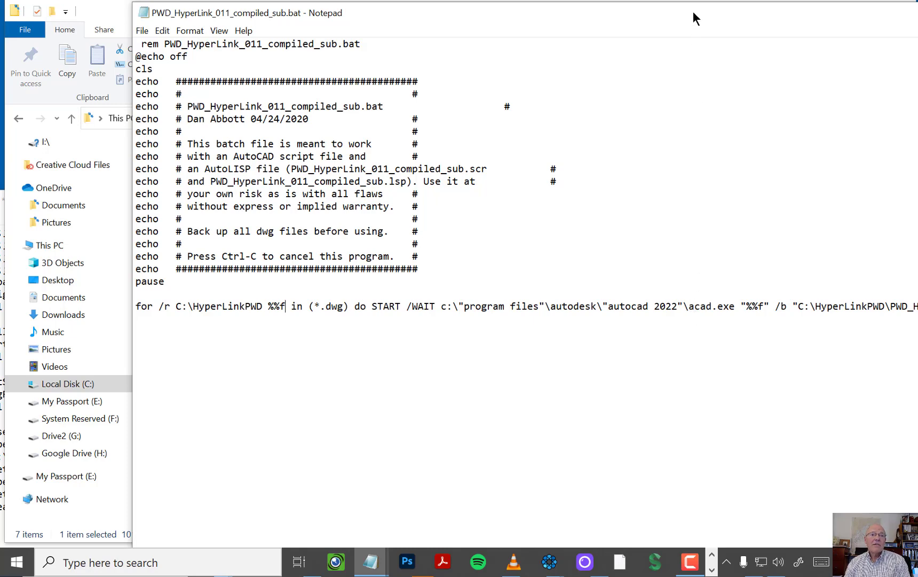
pyautogui.moveTo(660, 16); pyautogui.dragTo(347, 13)
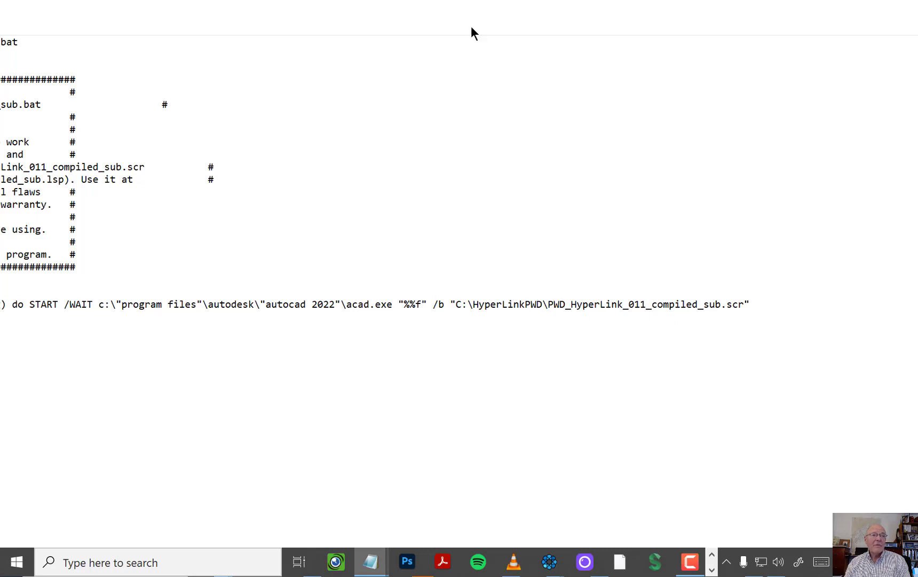
pyautogui.moveTo(468, 6); pyautogui.dragTo(87, 125)
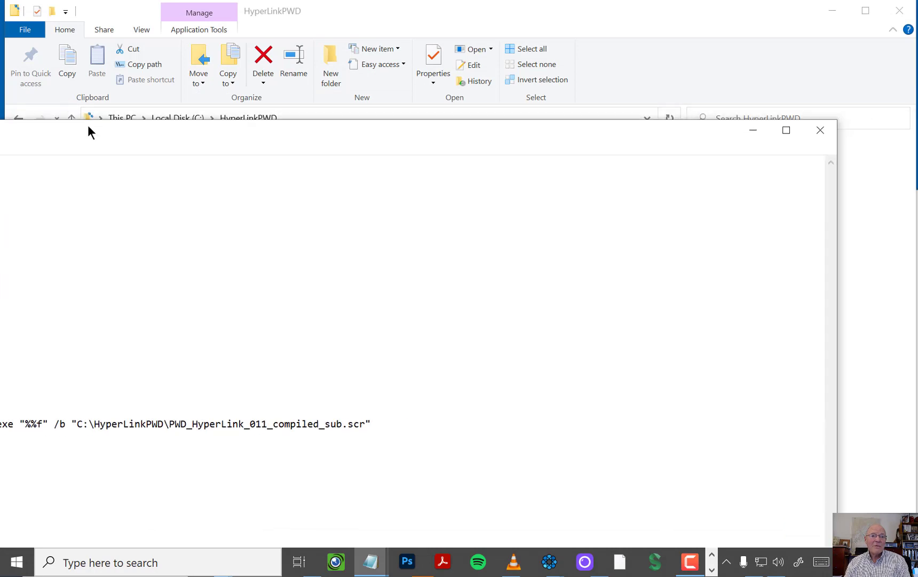
pyautogui.click(820, 130)
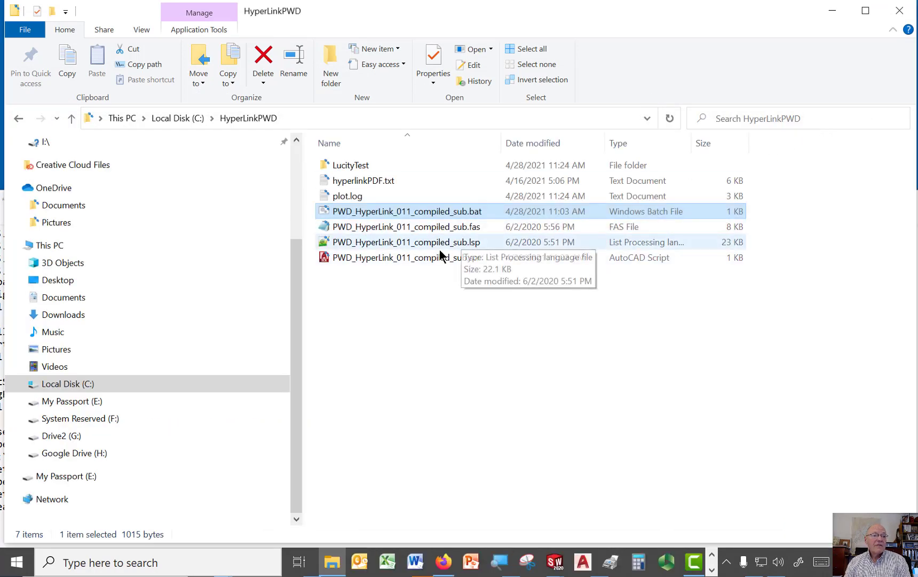
# Step: Open the script PWD_HyperLink_011_compiled_sub.scr in Notepad, examine its command sequence and file paths, and return to the HyperLinkPWD folder
pyautogui.click(425, 256)
pyautogui.rightClick(425, 256)
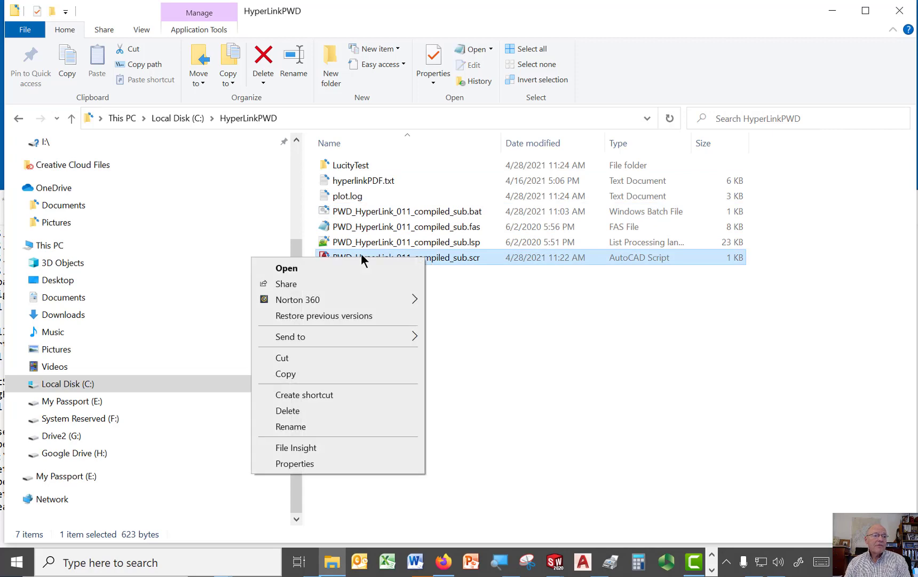
pyautogui.click(306, 267)
pyautogui.moveTo(364, 129); pyautogui.dragTo(912, 51)
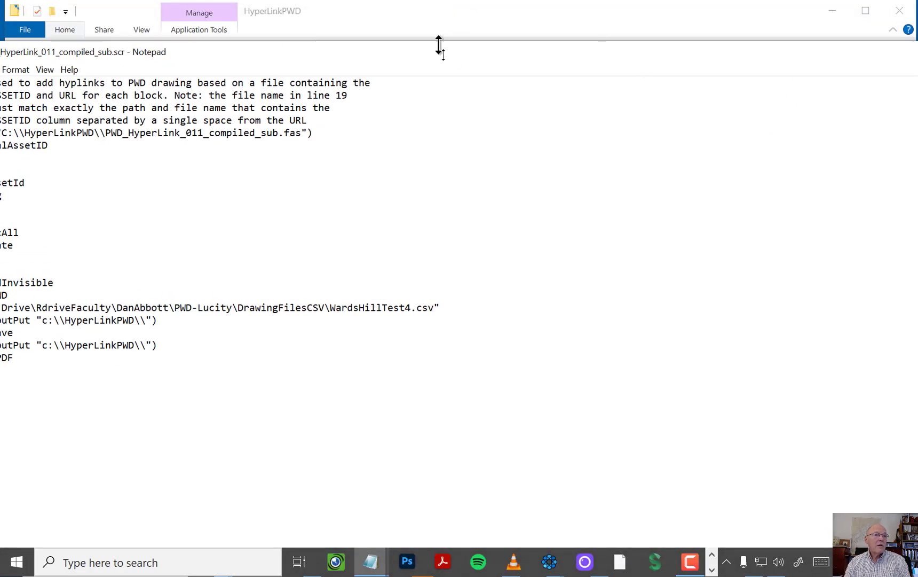
pyautogui.moveTo(439, 44); pyautogui.dragTo(635, 71)
pyautogui.moveTo(475, 80); pyautogui.dragTo(710, 79)
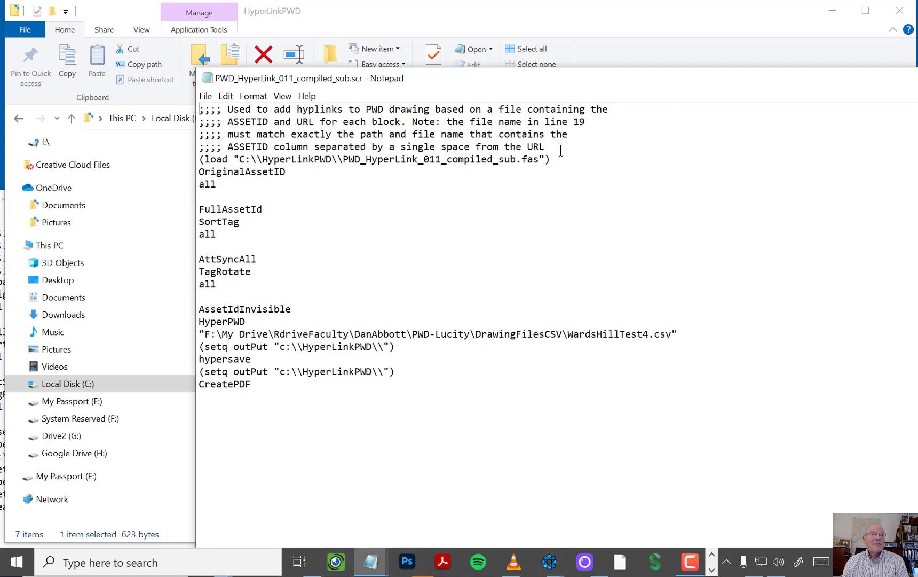
pyautogui.moveTo(529, 76); pyautogui.dragTo(665, 193)
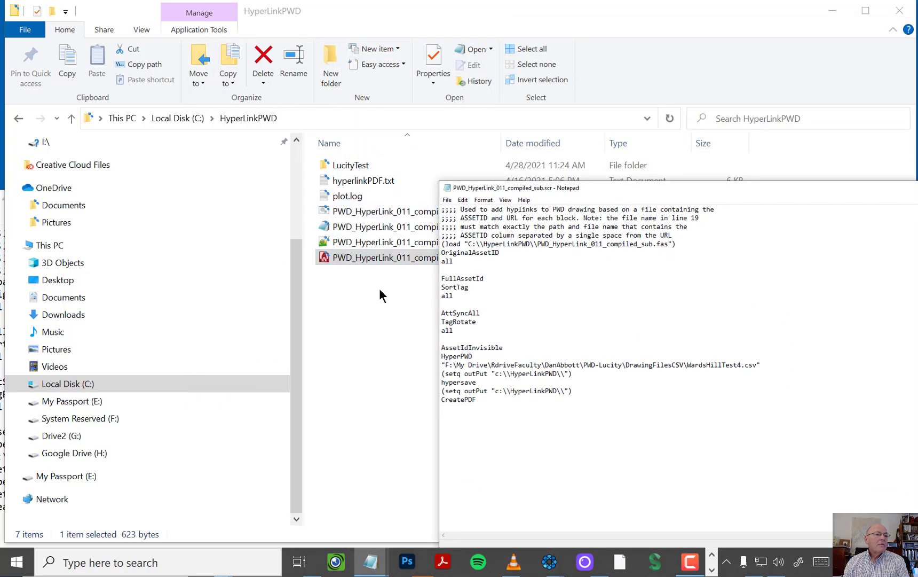
pyautogui.moveTo(618, 192); pyautogui.dragTo(396, 98)
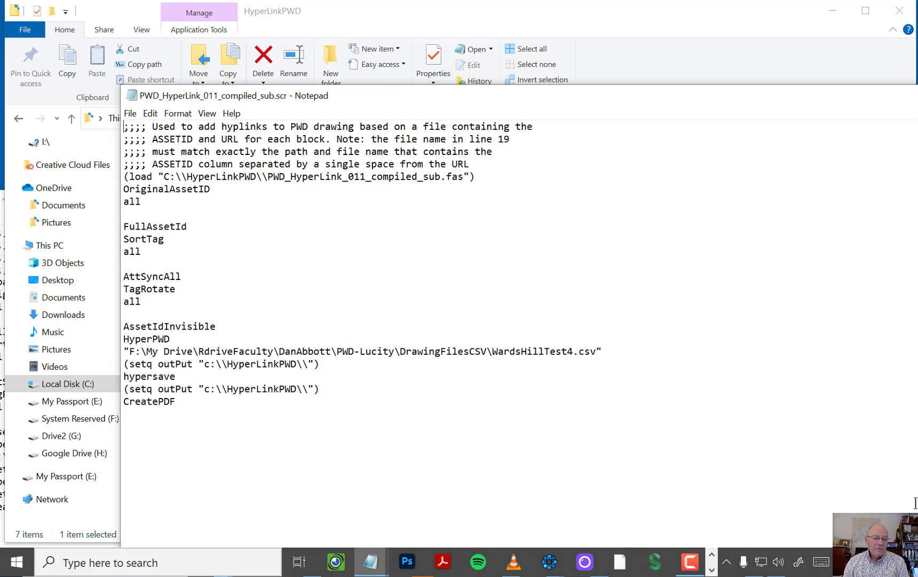
pyautogui.hotkey('alt', 'F4')
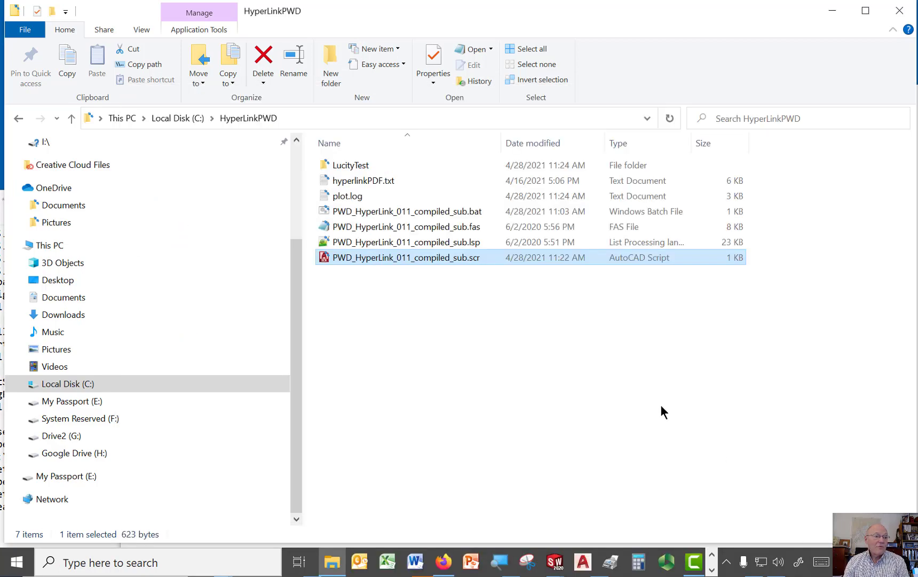
# Step: Browse the local disk and This PC for the drive that holds the CSV file, and open Google Drive (H:)
pyautogui.moveTo(421, 14); pyautogui.dragTo(754, 75)
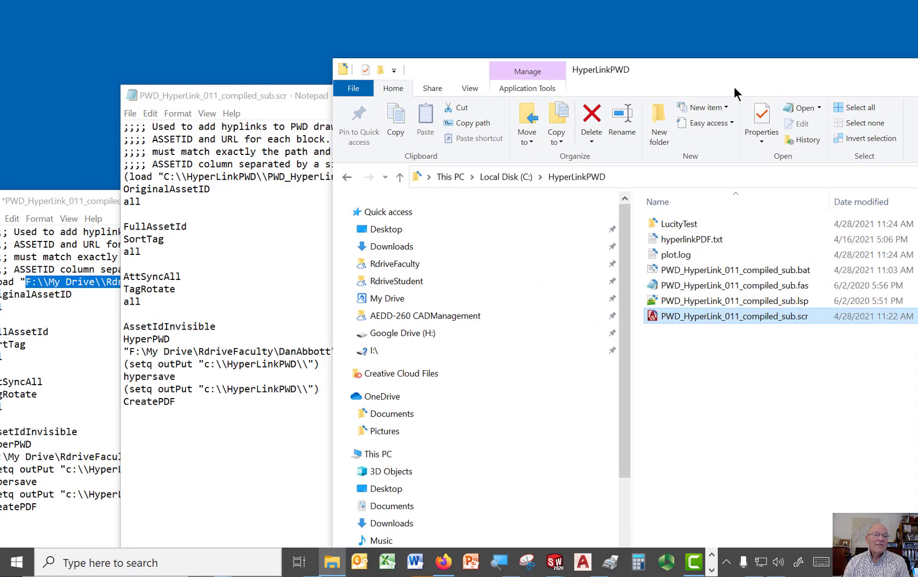
pyautogui.scroll(-2, 470, 455)
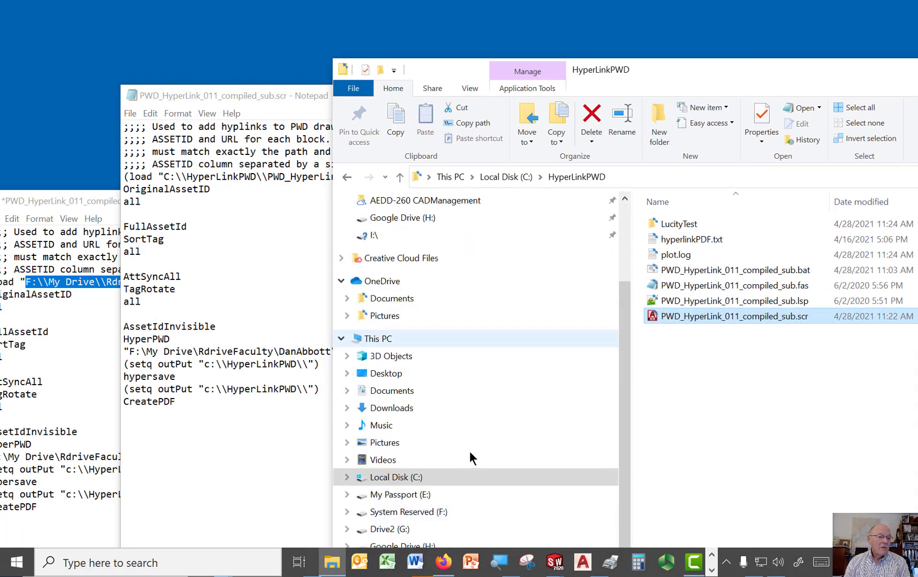
pyautogui.click(420, 477)
pyautogui.moveTo(732, 78); pyautogui.dragTo(798, 3)
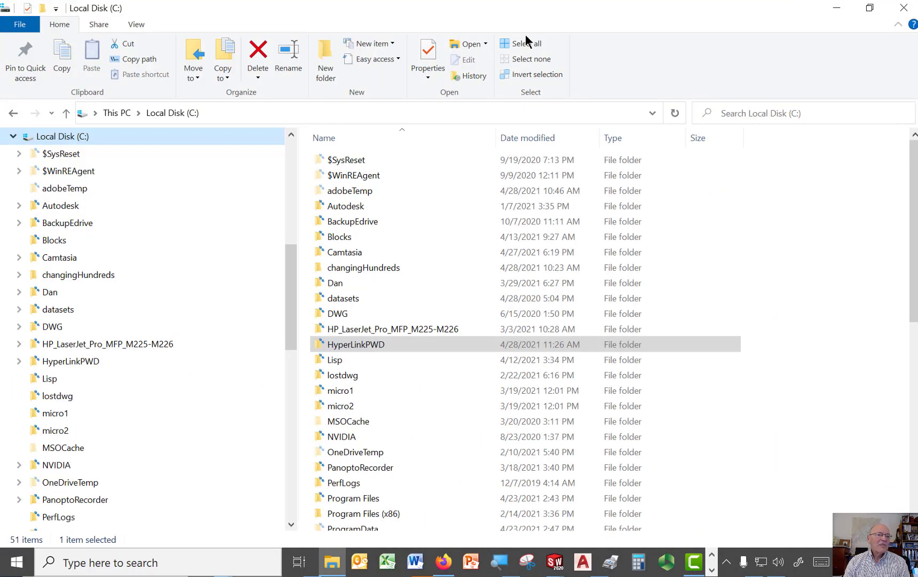
pyautogui.moveTo(415, 14); pyautogui.dragTo(635, 40)
pyautogui.scroll(-12, 482, 311)
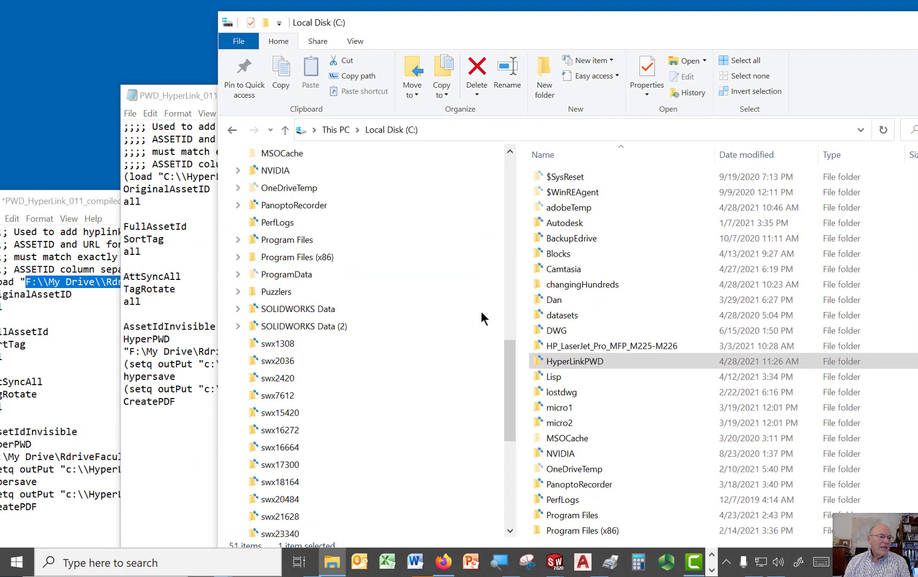
pyautogui.scroll(15, 482, 311)
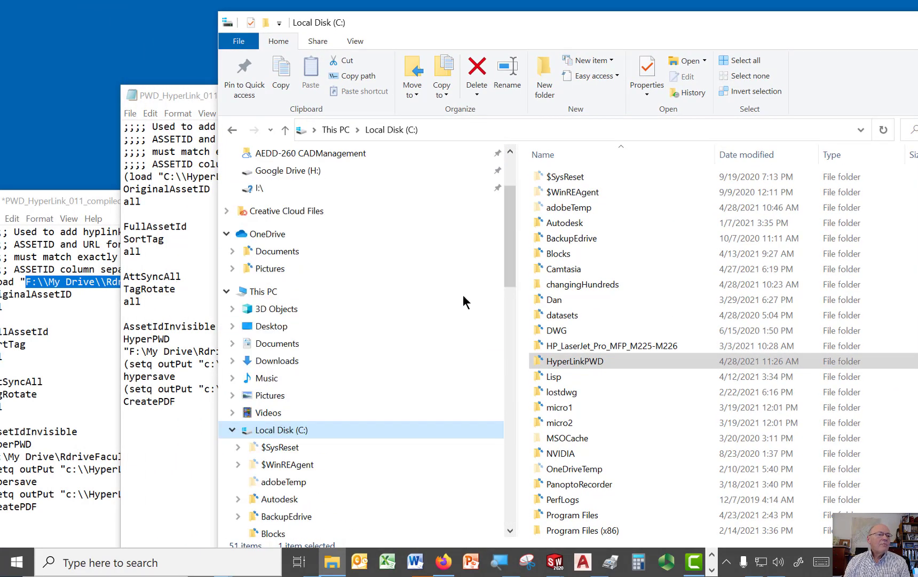
pyautogui.click(330, 131)
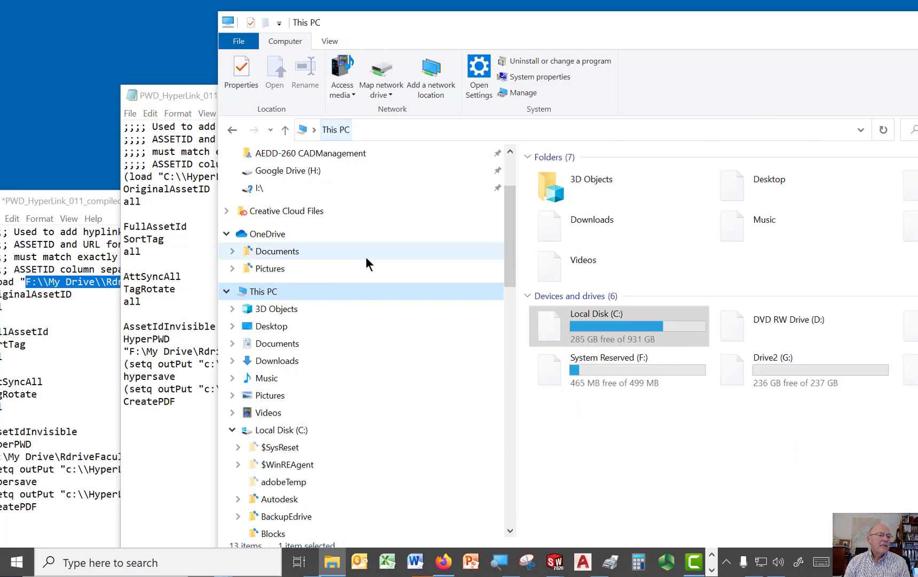
pyautogui.scroll(-3, 356, 269)
pyautogui.scroll(5, 356, 270)
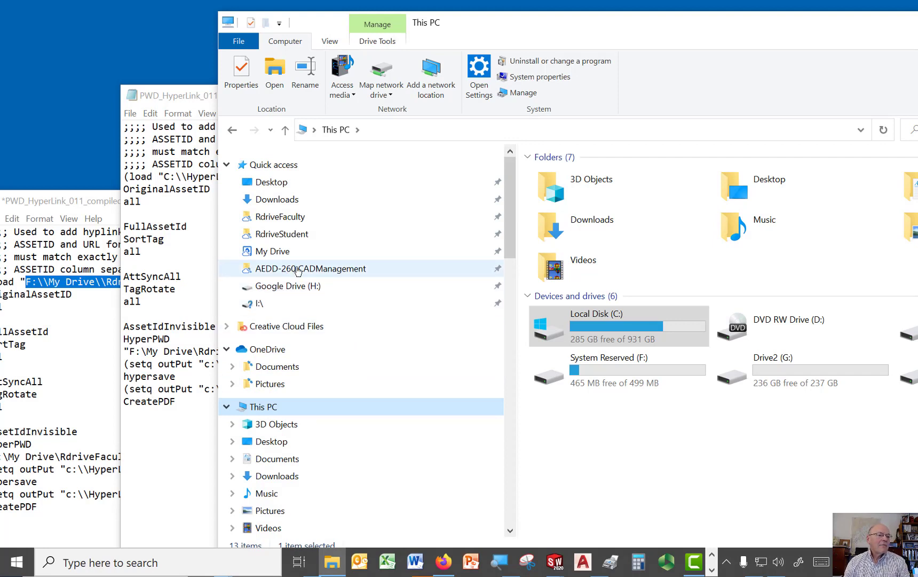
pyautogui.click(302, 287)
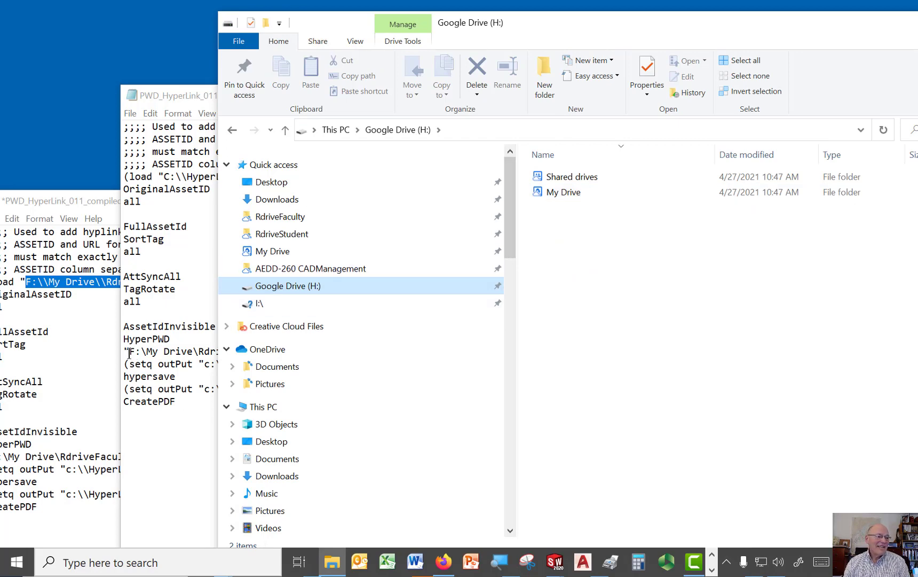
# Step: Change the drive letter of the WardsHillTest4.csv path in the script to H
pyautogui.moveTo(134, 351); pyautogui.dragTo(132, 372)
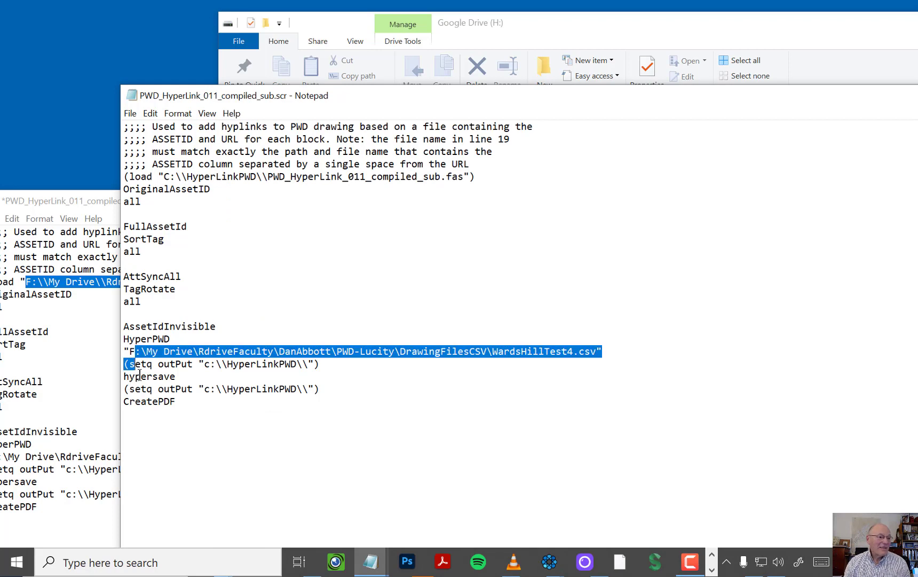
pyautogui.click(134, 352)
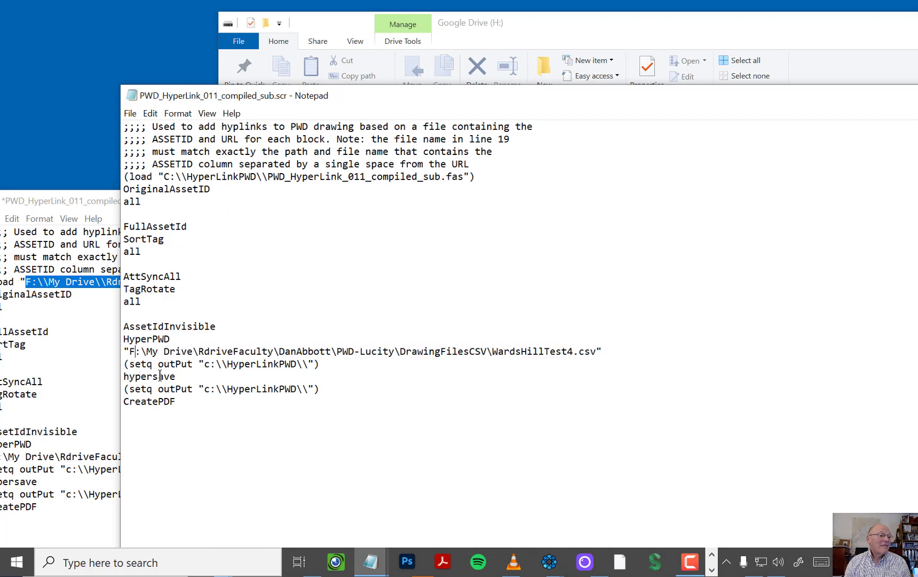
pyautogui.press('BackSpace')
pyautogui.write('H')
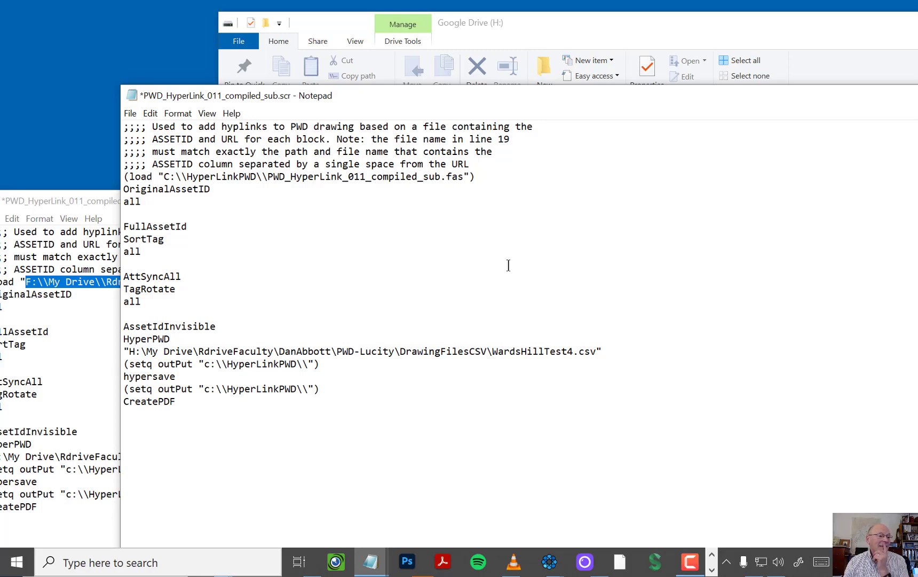
# Step: On Google Drive (H:), open My Drive, its RdriveFaculty folder and the personal faculty folder named in the script's CSV path
pyautogui.click(560, 22)
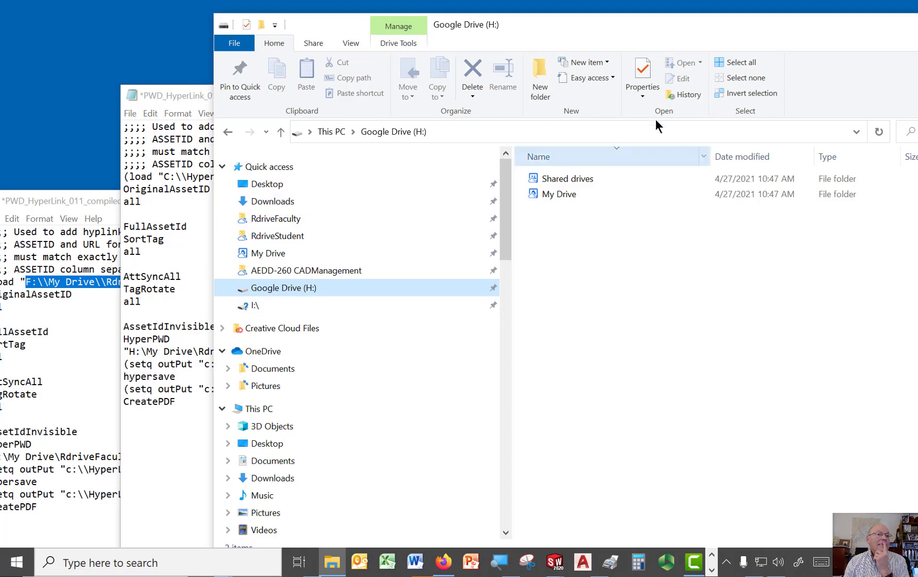
pyautogui.doubleClick(553, 191)
pyautogui.moveTo(544, 34); pyautogui.dragTo(657, 34)
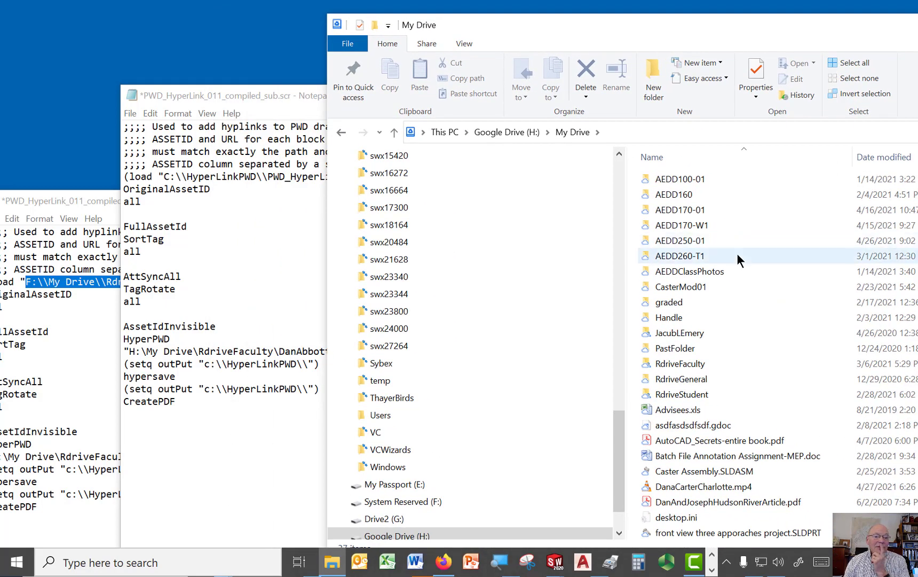
pyautogui.doubleClick(695, 364)
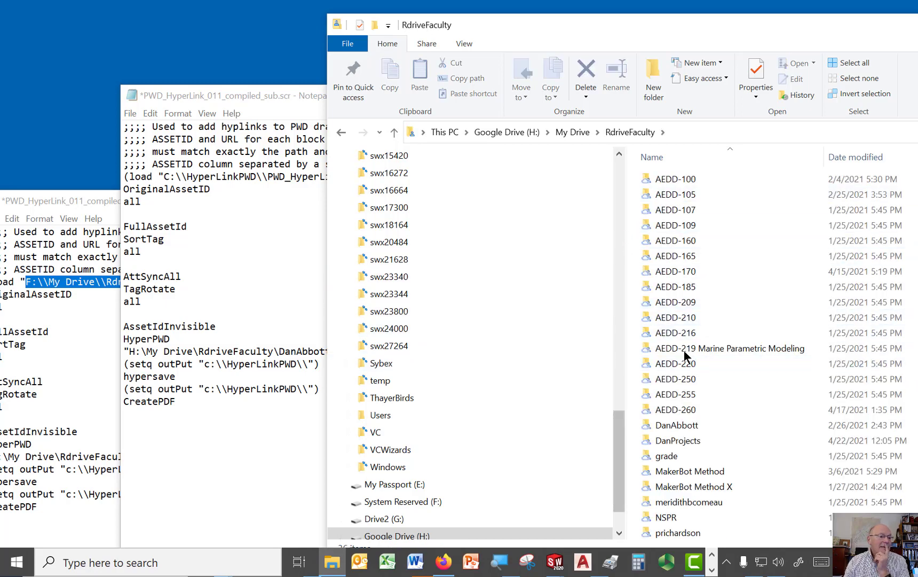
pyautogui.moveTo(509, 25); pyautogui.dragTo(418, 82)
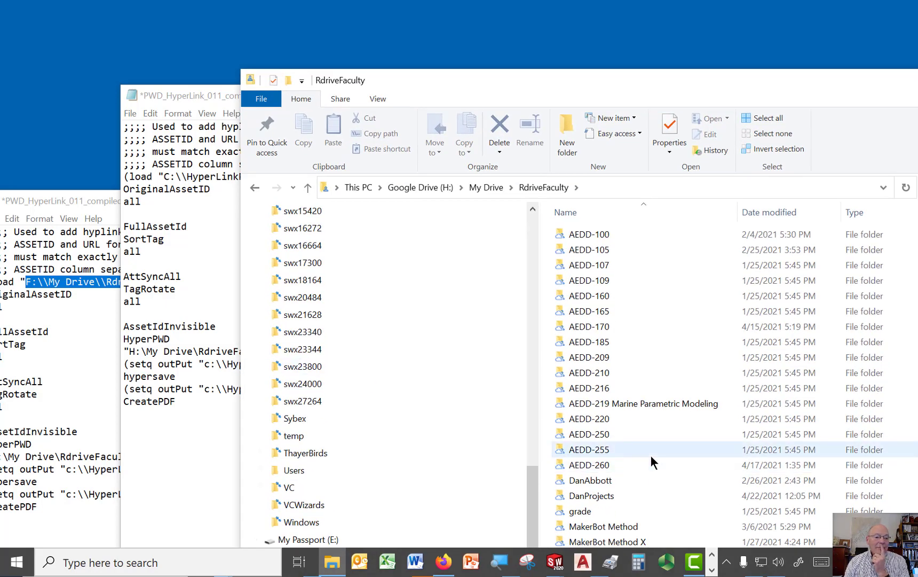
pyautogui.scroll(-2, 651, 455)
pyautogui.doubleClick(578, 402)
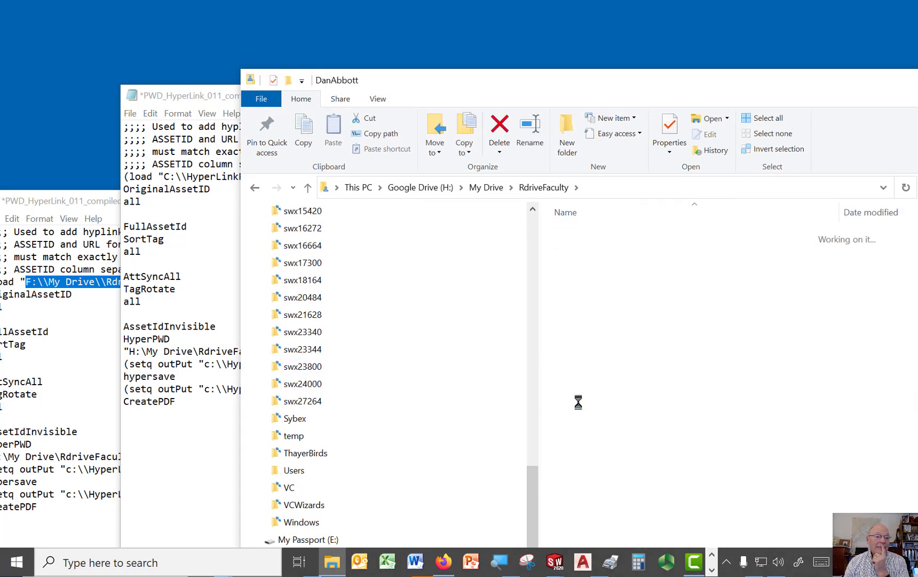
# Step: Look through the personal faculty folder for the PWD-Lucity folder and move the window out of the way
pyautogui.moveTo(481, 344); pyautogui.dragTo(410, 76)
pyautogui.scroll(-6, 522, 351)
pyautogui.scroll(-8, 522, 347)
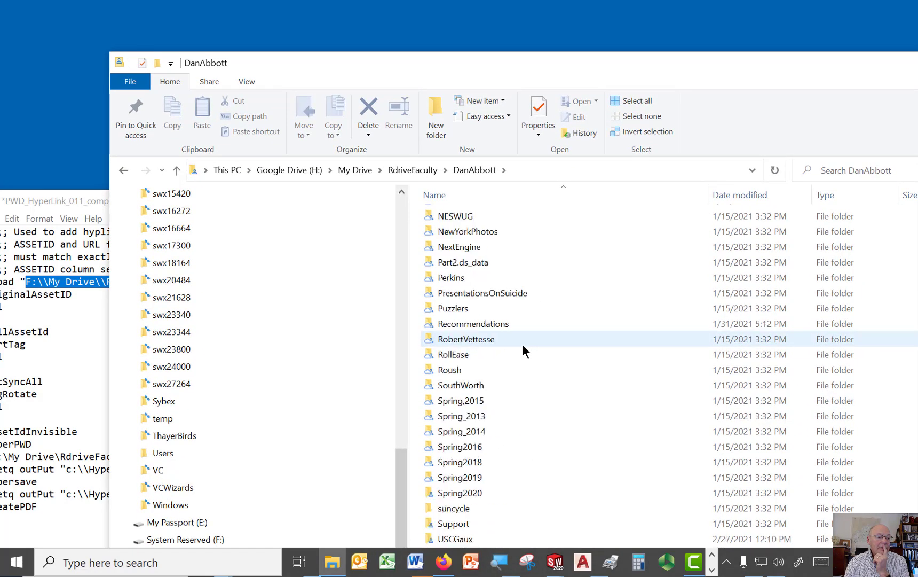
pyautogui.scroll(2, 522, 350)
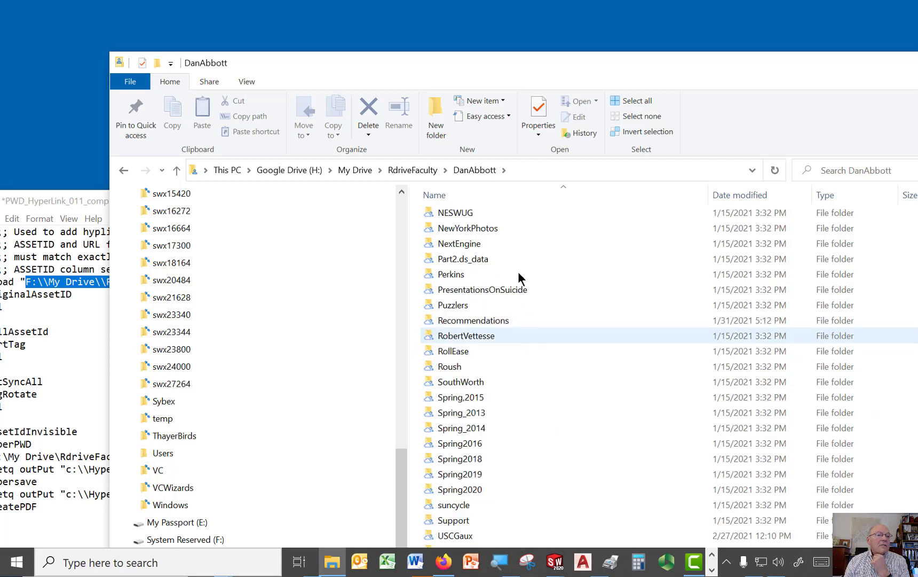
pyautogui.scroll(1, 566, 323)
pyautogui.scroll(-4, 566, 324)
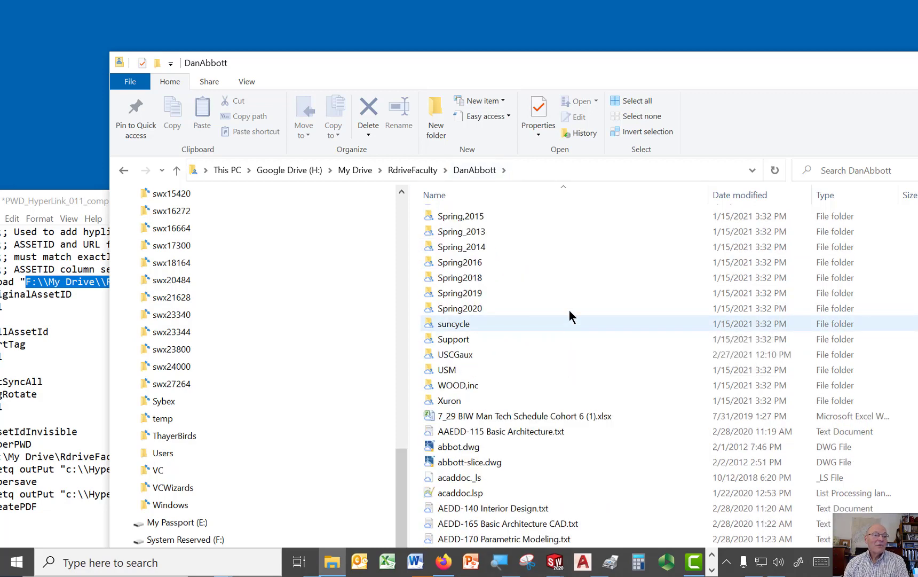
pyautogui.scroll(2, 569, 310)
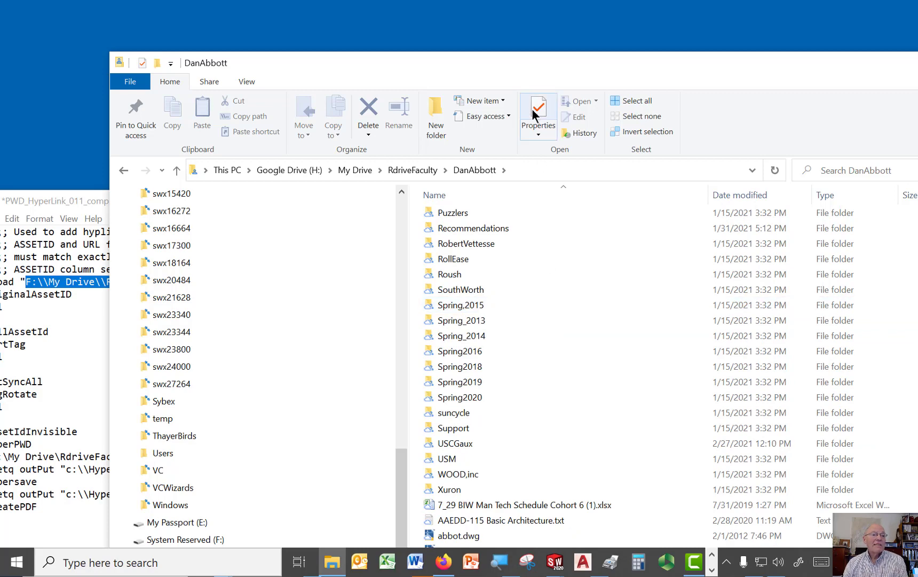
pyautogui.moveTo(530, 59); pyautogui.dragTo(498, 431)
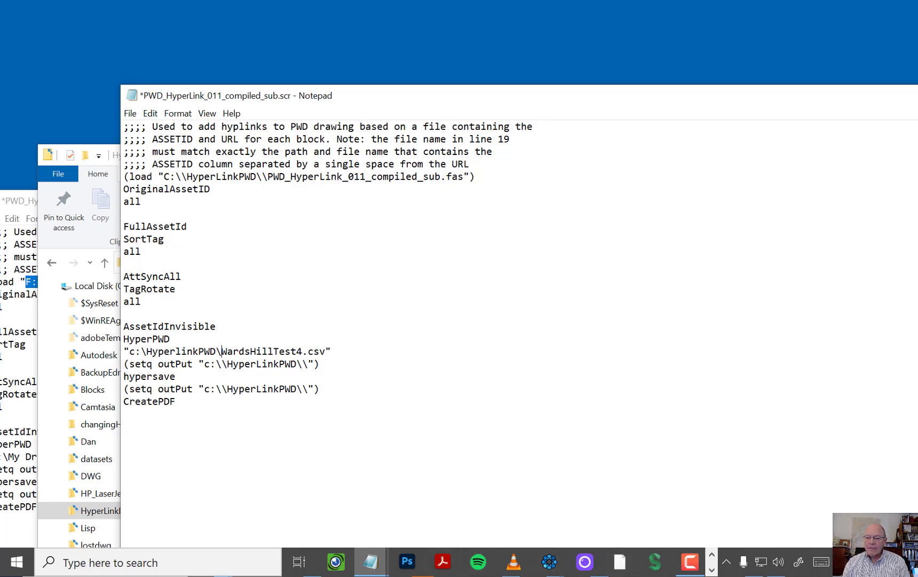
# Step: Return to the local HyperLinkPWD folder and open WardsHillTest4.csv for editing in Notepad
pyautogui.hotkey('alt', 'Tab')
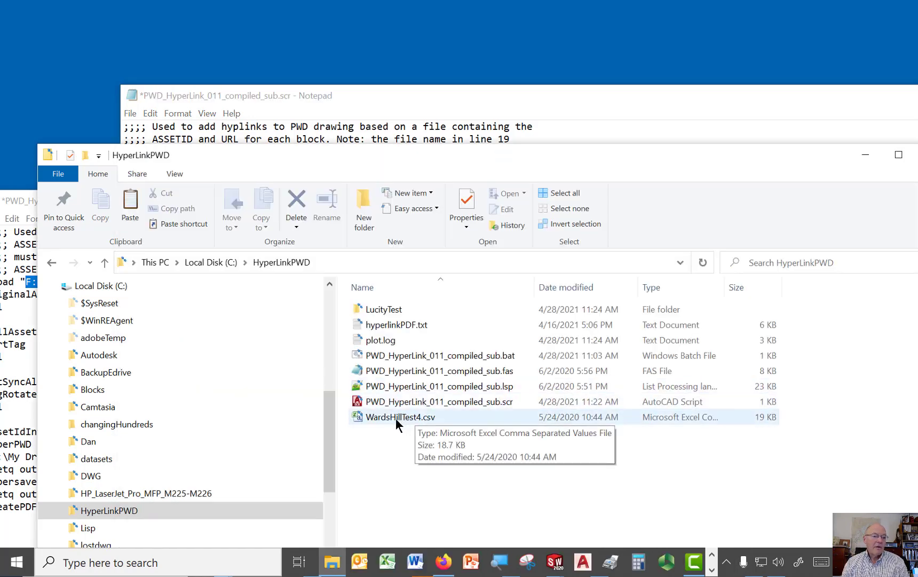
pyautogui.rightClick(395, 419)
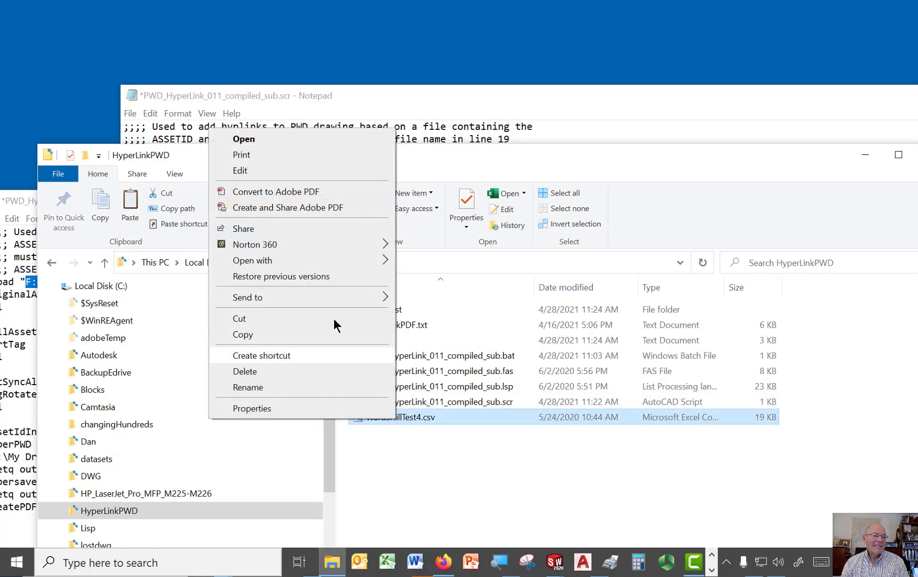
pyautogui.click(234, 171)
pyautogui.moveTo(464, 174); pyautogui.dragTo(902, 105)
pyautogui.moveTo(508, 112); pyautogui.dragTo(781, 140)
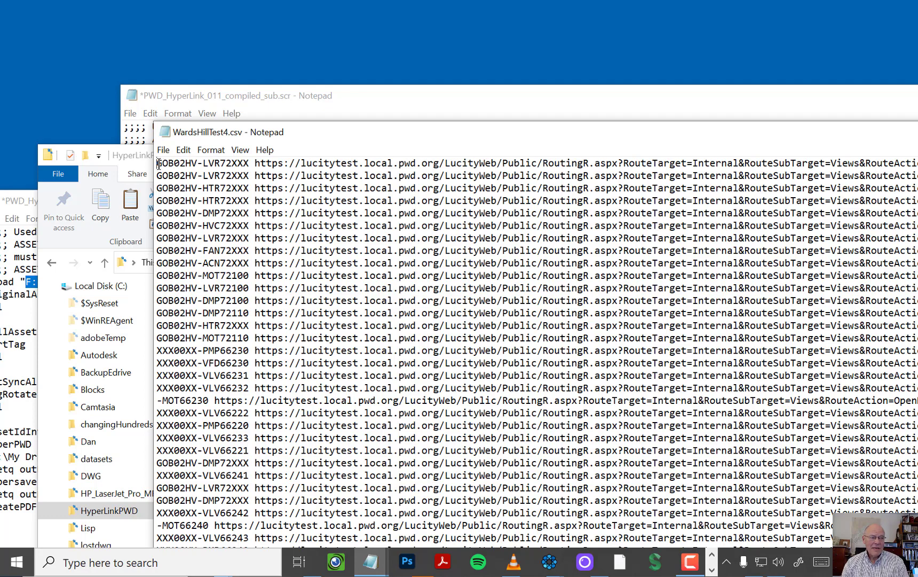
# Step: Examine the asset IDs and their matching URLs in WardsHillTest4.csv and close the file
pyautogui.scroll(-10, 341, 363)
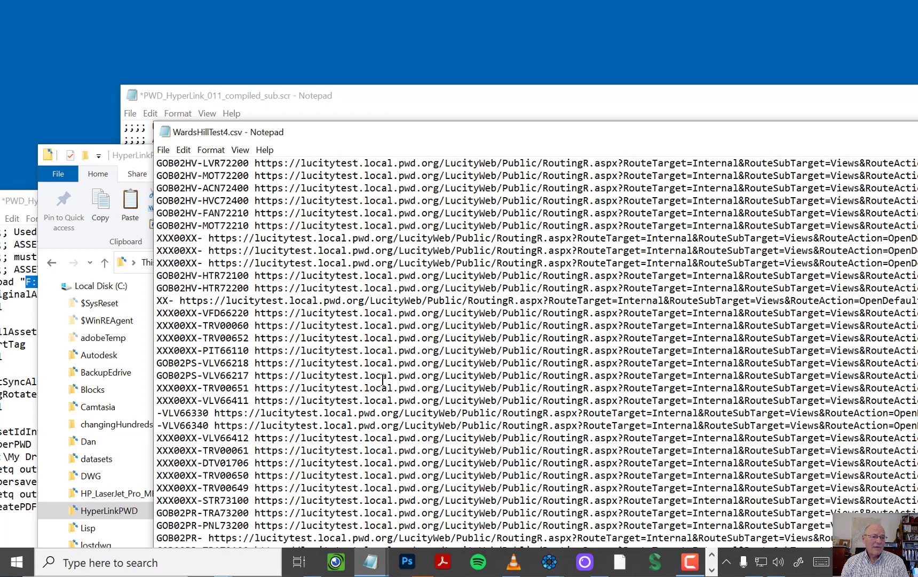
pyautogui.scroll(10, 382, 379)
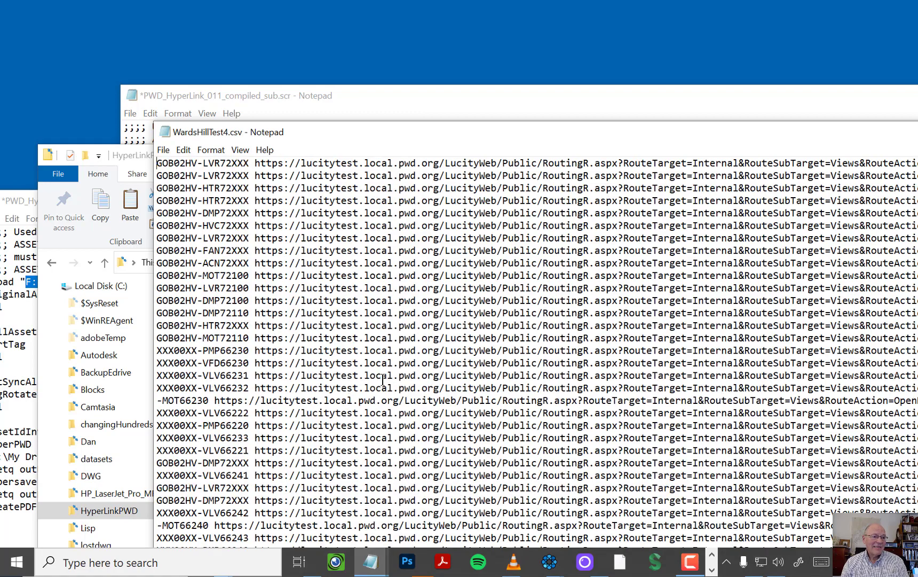
pyautogui.scroll(-18, 383, 379)
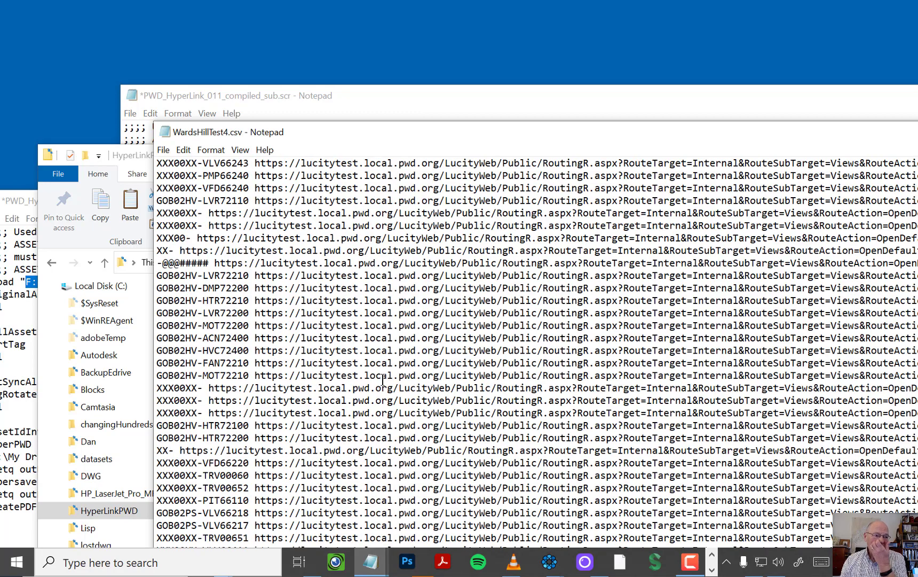
pyautogui.scroll(14, 383, 379)
pyautogui.scroll(4, 383, 379)
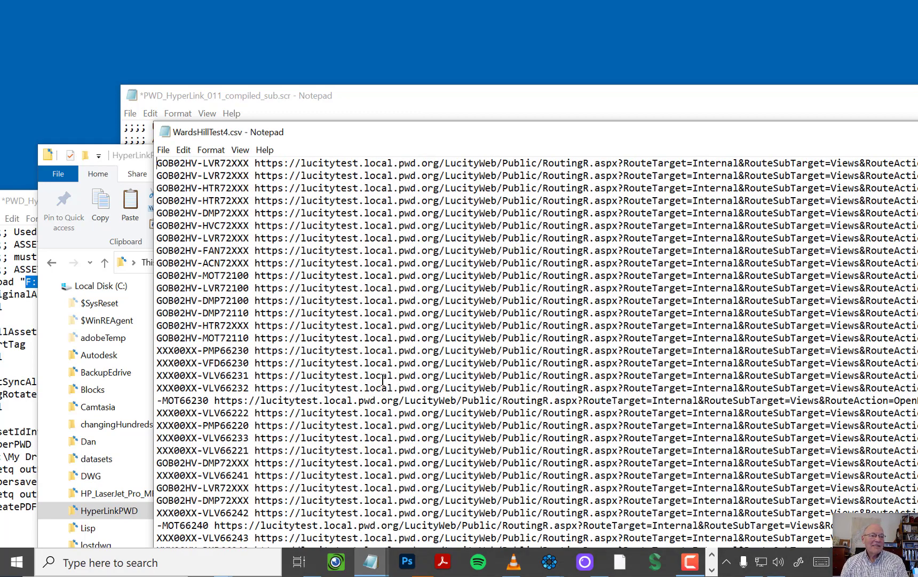
pyautogui.moveTo(685, 127); pyautogui.dragTo(1, 118)
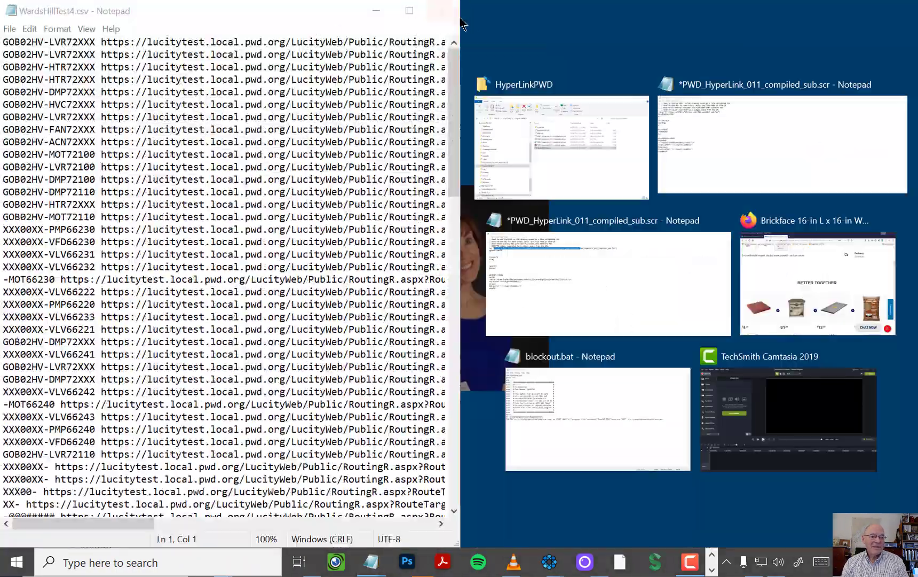
pyautogui.click(444, 11)
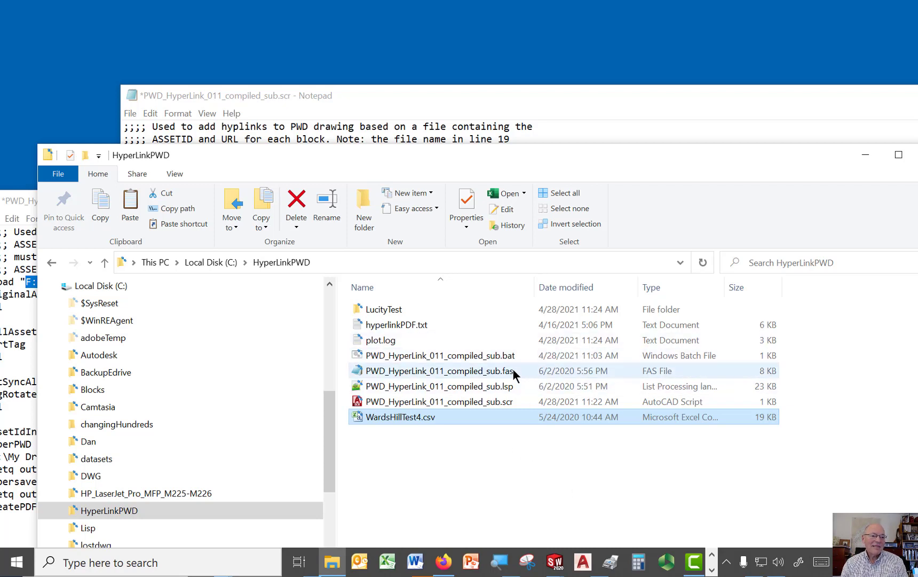
# Step: Run PWD_HyperLink_011_compiled_sub.bat to process the drawings into hyperlinked PDFs, and close its command windows
pyautogui.doubleClick(487, 356)
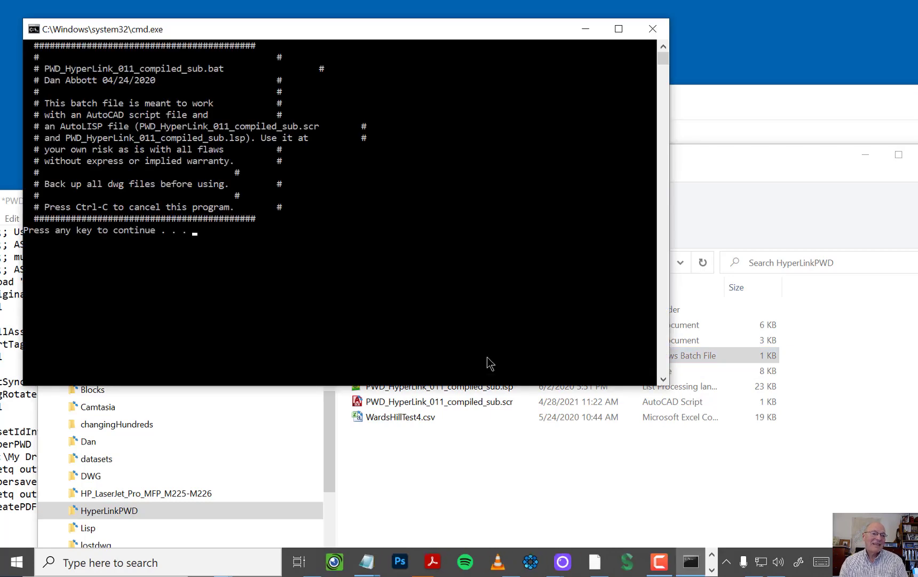
pyautogui.press('Return')
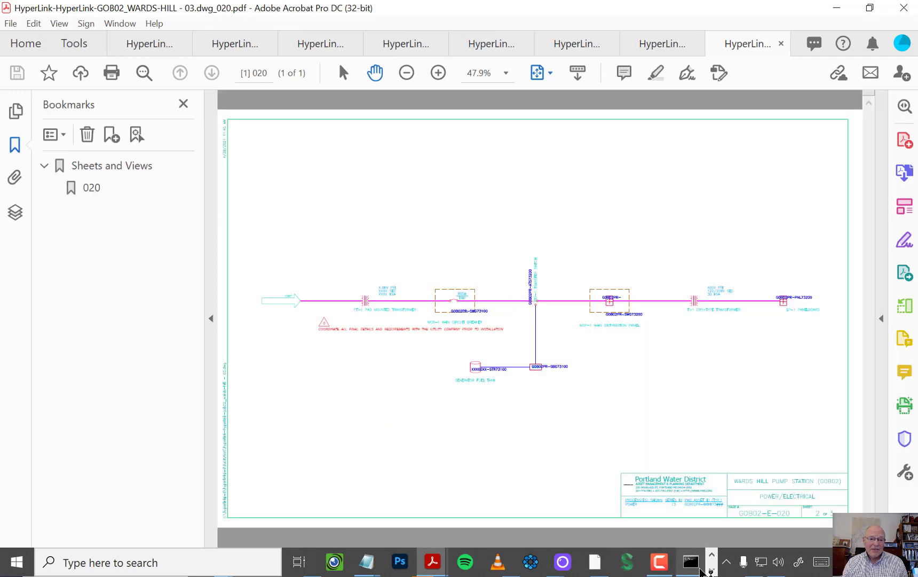
pyautogui.click(692, 562)
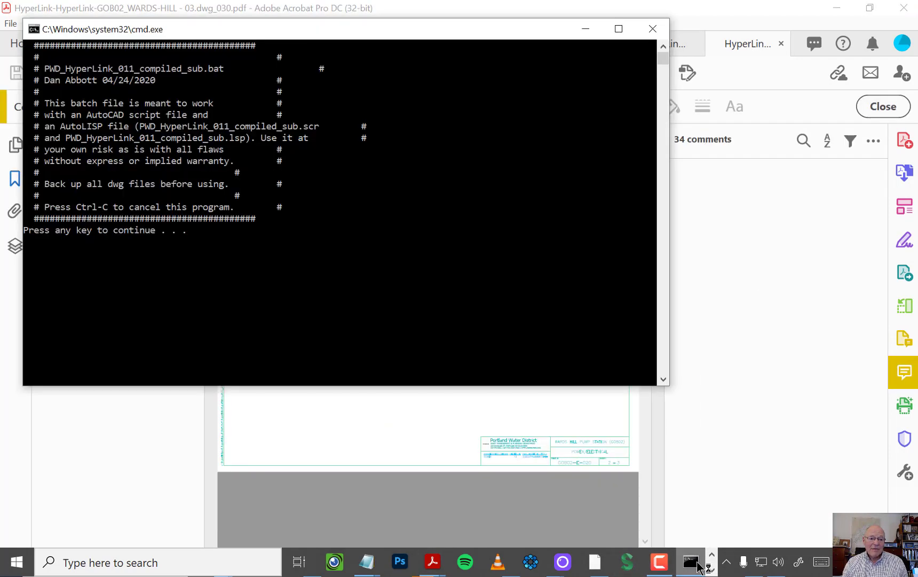
pyautogui.click(653, 26)
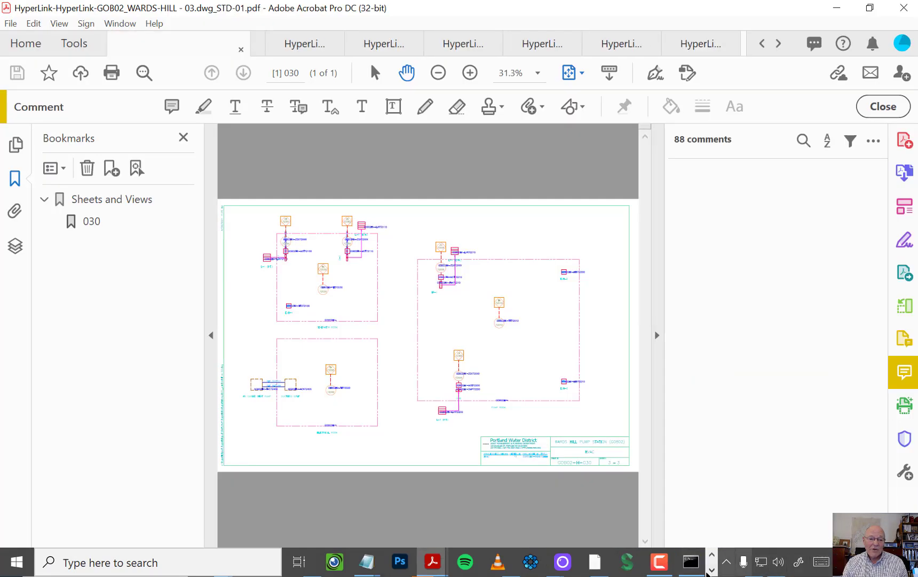
pyautogui.click(692, 561)
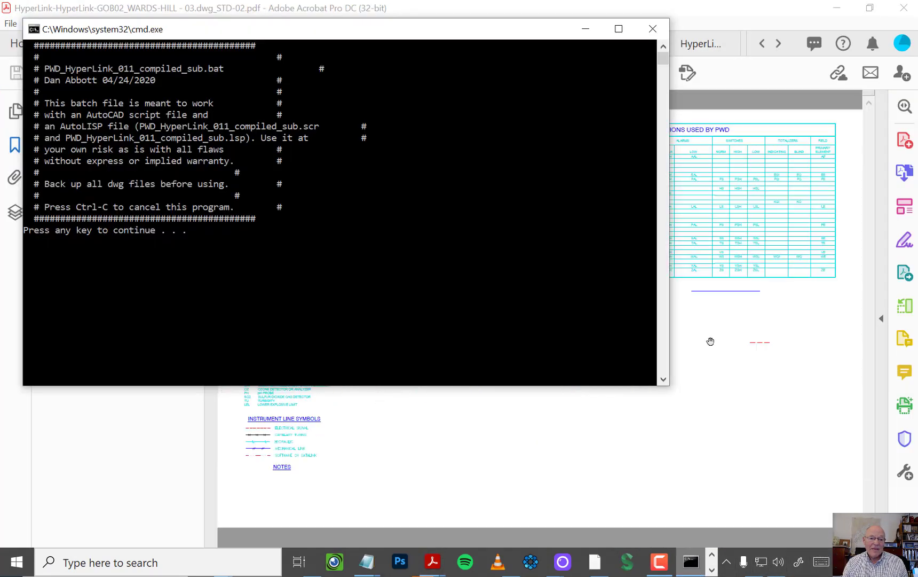
pyautogui.click(652, 28)
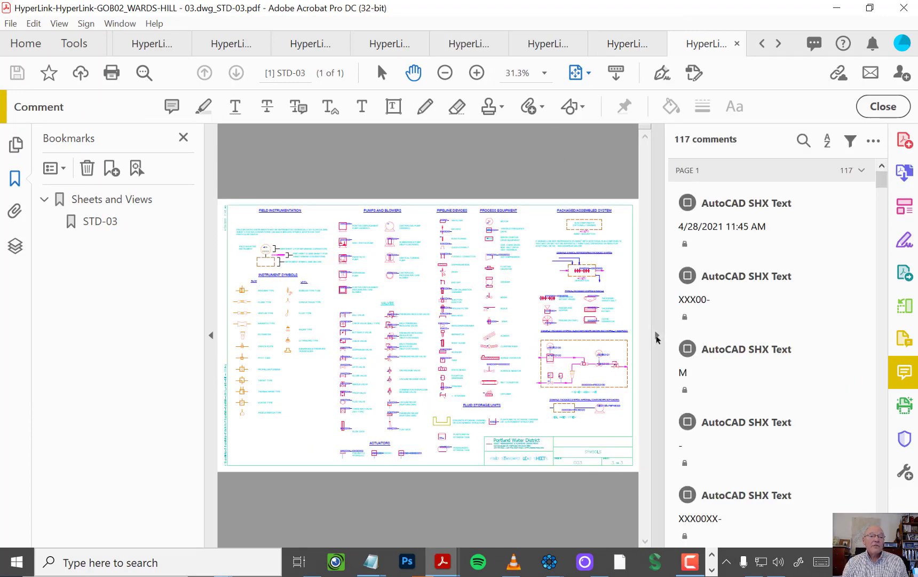
# Step: Hide the comments list in the STD-03 PDF and follow the diaphragm pump symbol's hyperlink in the browser
pyautogui.click(656, 335)
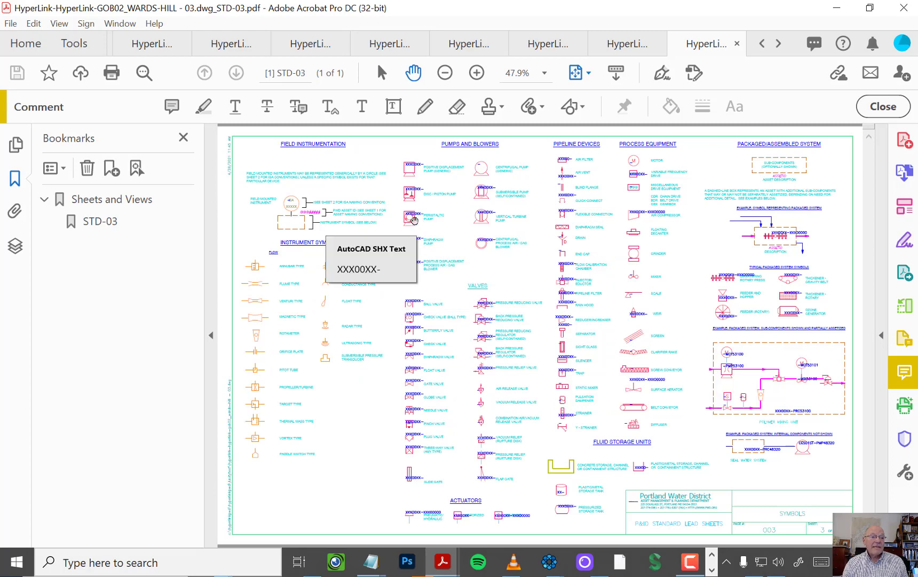
pyautogui.keyDown('ctrl'); pyautogui.scroll(5, 432, 216); pyautogui.keyUp('ctrl')
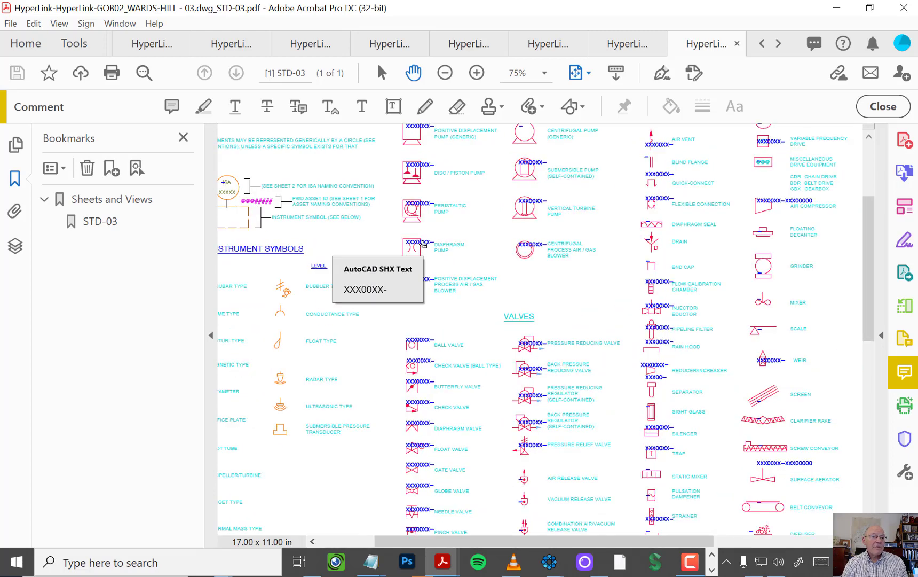
pyautogui.moveTo(395, 274)
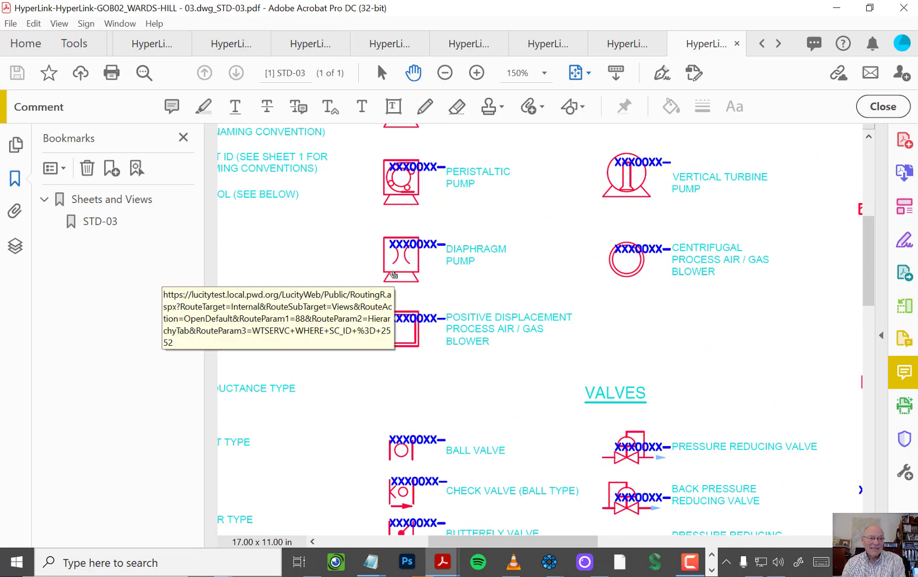
pyautogui.click(394, 275)
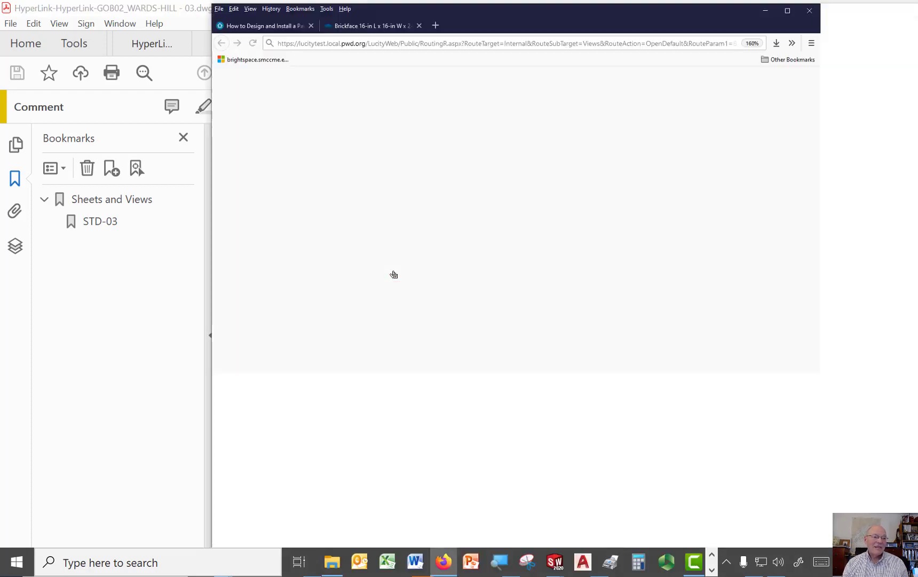
pyautogui.moveTo(774, 23); pyautogui.dragTo(553, 49)
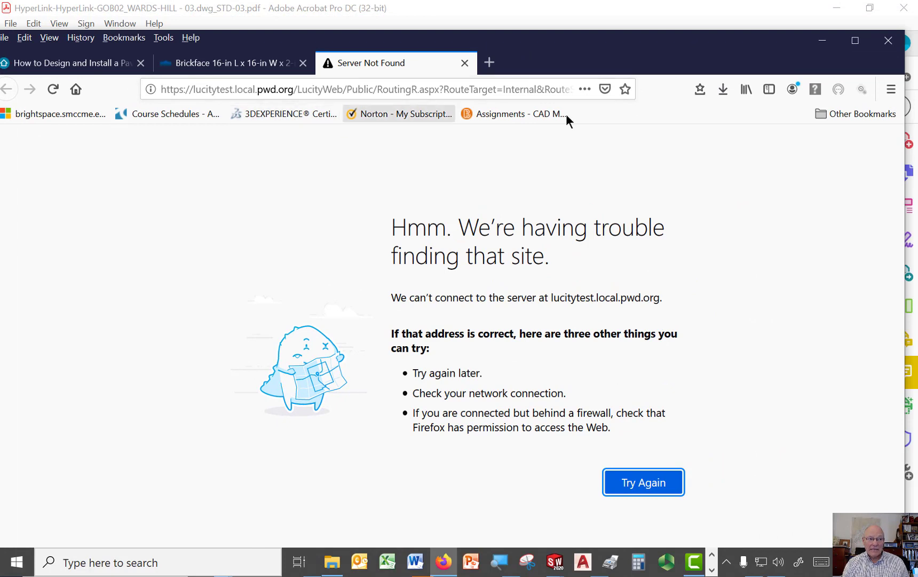
# Step: Examine the full Lucity URL in the browser's address bar, from its record ID back to the server name
pyautogui.click(498, 90)
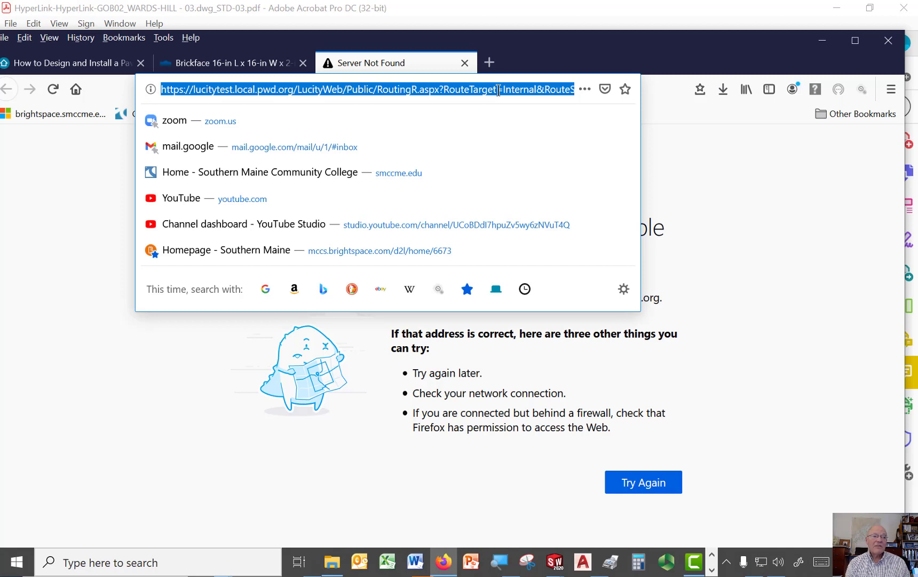
pyautogui.press('End')
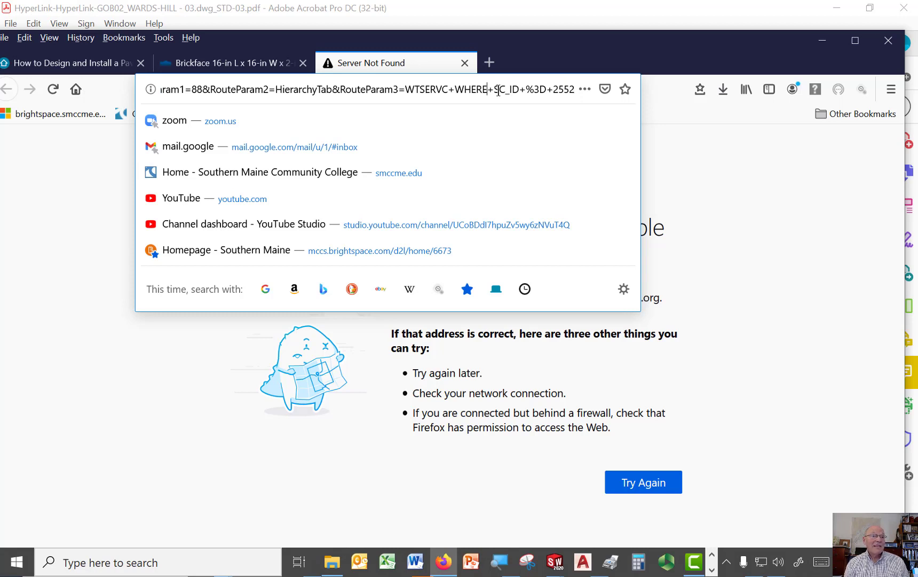
pyautogui.press('Left')
pyautogui.press('Left')
pyautogui.press('Left')
pyautogui.press('Left')
pyautogui.press('Left')
pyautogui.press('Left')
pyautogui.press('Left')
pyautogui.press('Left')
pyautogui.press('Left')
pyautogui.press('Left')
pyautogui.press('Left')
pyautogui.press('Left')
pyautogui.press('Left')
pyautogui.press('Left')
pyautogui.press('Left')
pyautogui.press('Left')
pyautogui.press('Left')
pyautogui.press('Left')
pyautogui.press('Left')
pyautogui.press('Left')
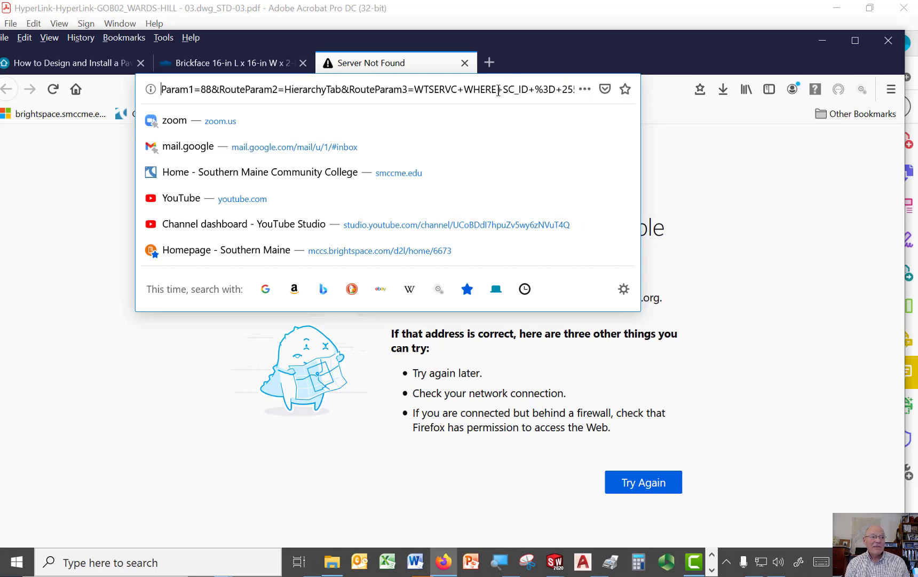
pyautogui.press('Left')
pyautogui.press('Left')
pyautogui.press('Left')
pyautogui.press('Left')
pyautogui.press('Left')
pyautogui.press('Left')
pyautogui.press('Left')
pyautogui.press('Left')
pyautogui.press('Left')
pyautogui.press('Left')
pyautogui.press('Left')
pyautogui.press('Left')
pyautogui.press('Left')
pyautogui.press('Left')
pyautogui.press('Left')
pyautogui.press('Left')
pyautogui.press('Left')
pyautogui.press('Left')
pyautogui.press('Left')
pyautogui.press('Left')
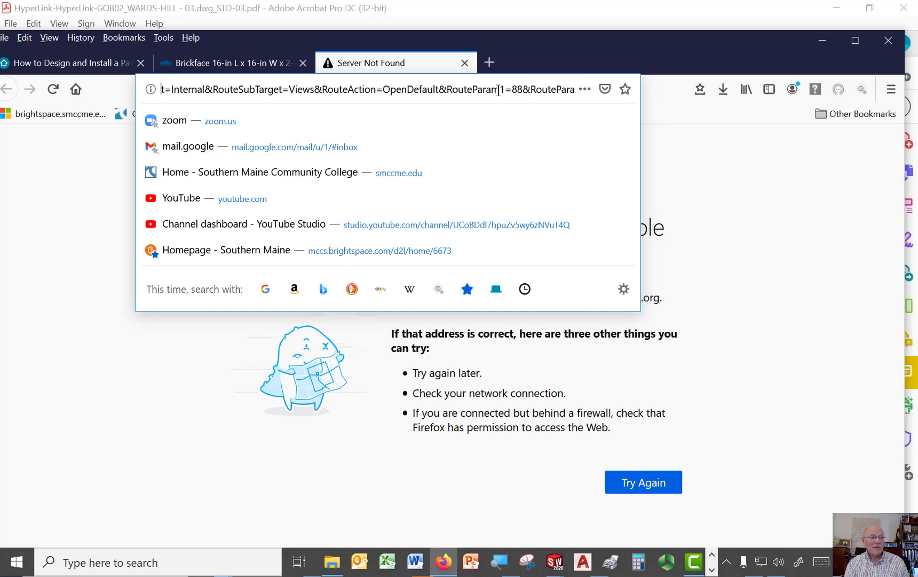
pyautogui.press('Left')
pyautogui.press('Left')
pyautogui.press('Left')
pyautogui.press('Left')
pyautogui.press('Left')
pyautogui.press('Left')
pyautogui.press('Left')
pyautogui.press('Left')
pyautogui.press('Left')
pyautogui.press('Left')
pyautogui.press('Left')
pyautogui.press('Left')
pyautogui.press('Left')
pyautogui.press('Left')
pyautogui.press('Left')
pyautogui.press('Left')
pyautogui.press('Left')
pyautogui.press('Left')
pyautogui.press('Left')
pyautogui.press('Left')
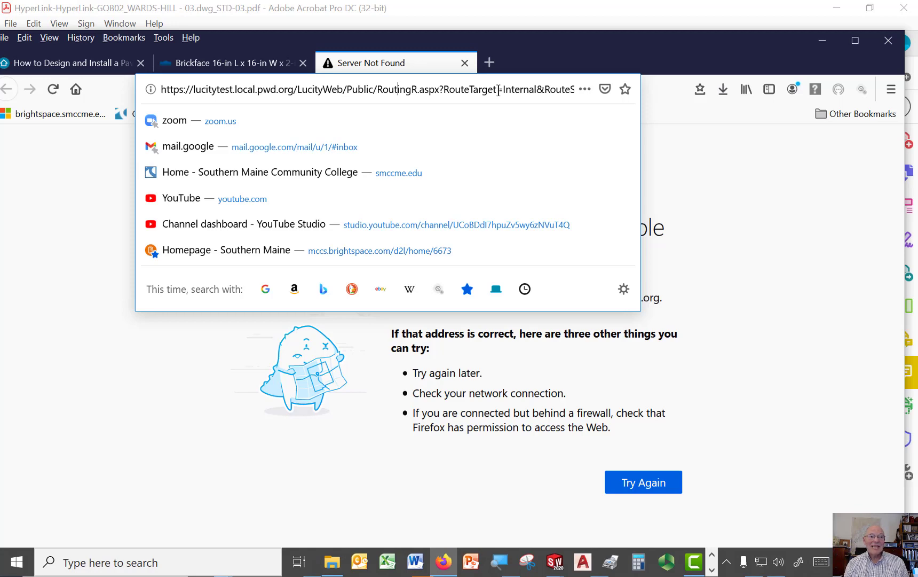
pyautogui.press('Escape')
pyautogui.hotkey('ctrl', 'a')
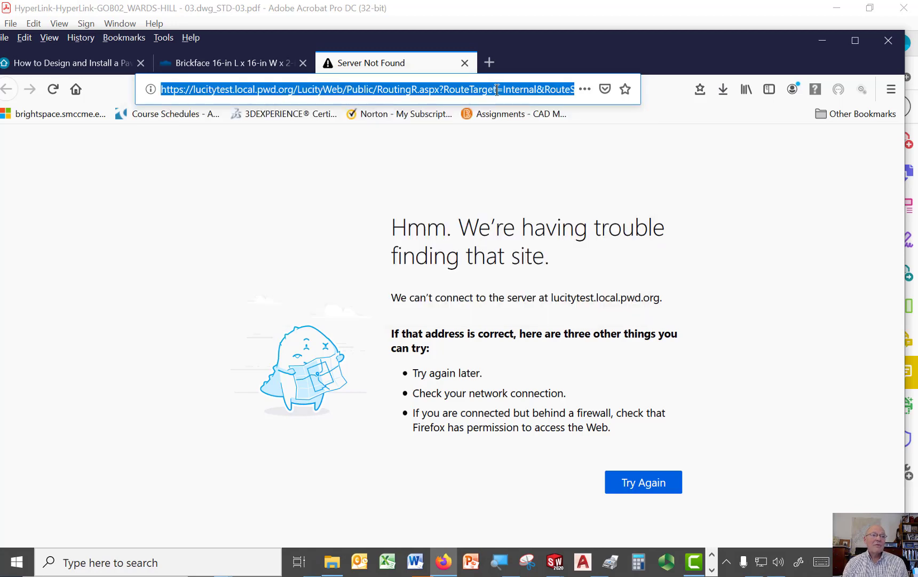
# Step: Close the Lucity page, the browser with its remaining tabs, and all open PDFs in Acrobat
pyautogui.click(465, 63)
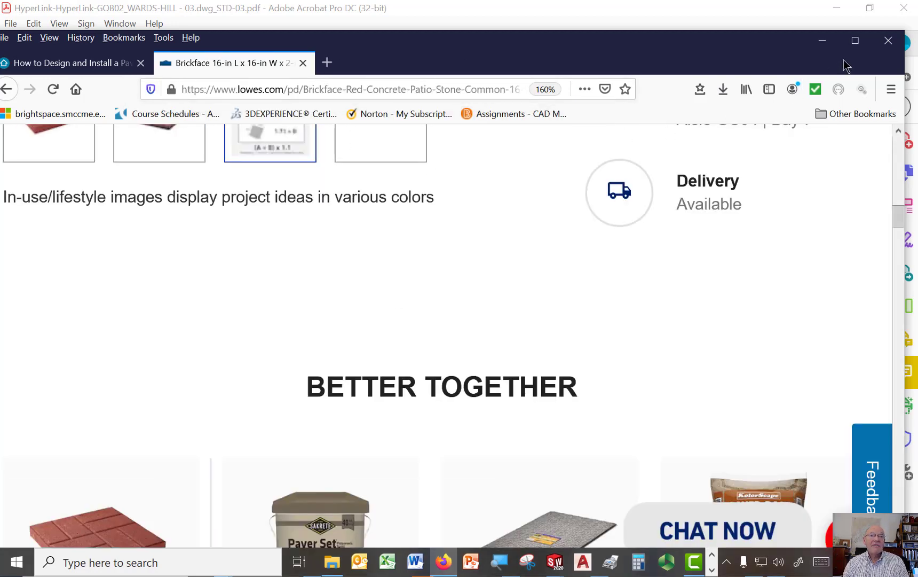
pyautogui.click(889, 44)
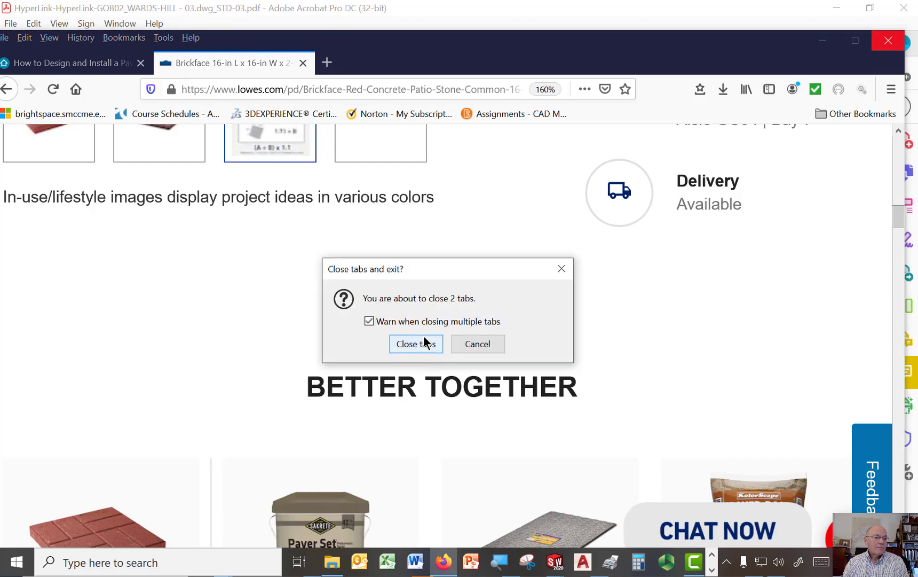
pyautogui.click(424, 339)
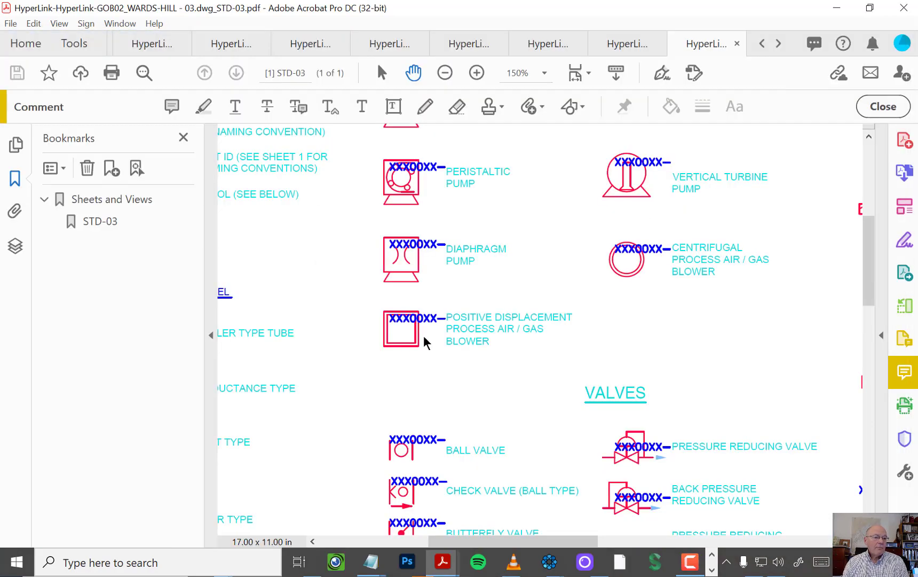
pyautogui.click(904, 8)
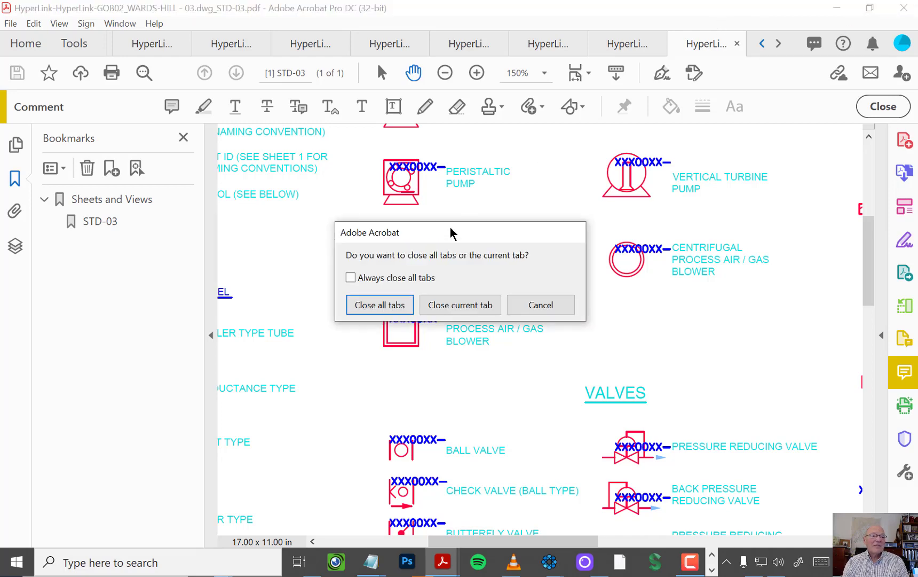
pyautogui.click(394, 309)
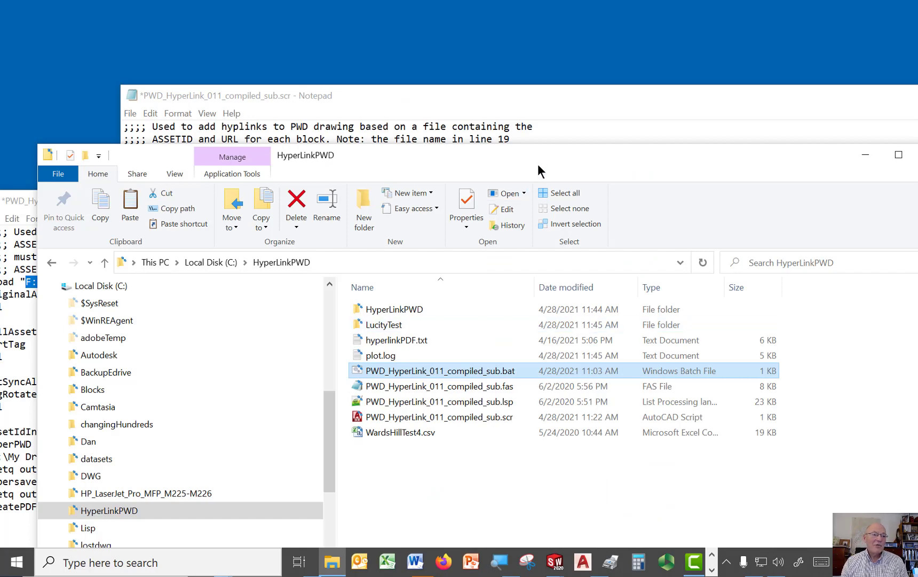
# Step: Bring the front Notepad copy of PWD_HyperLink_011_compiled_sub.scr into view and close it, saving its changes
pyautogui.moveTo(538, 160); pyautogui.dragTo(527, 195)
pyautogui.moveTo(617, 100); pyautogui.dragTo(204, 97)
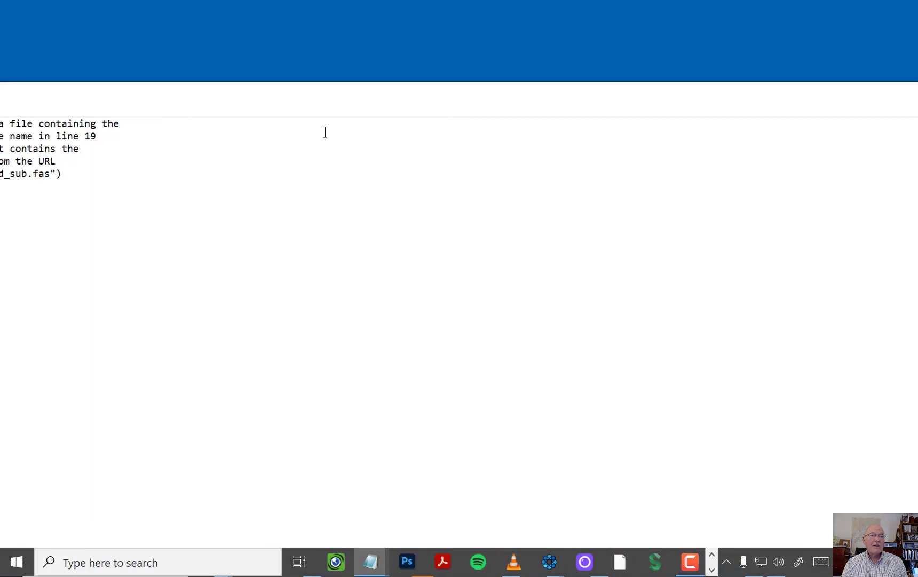
pyautogui.moveTo(544, 99); pyautogui.dragTo(253, 112)
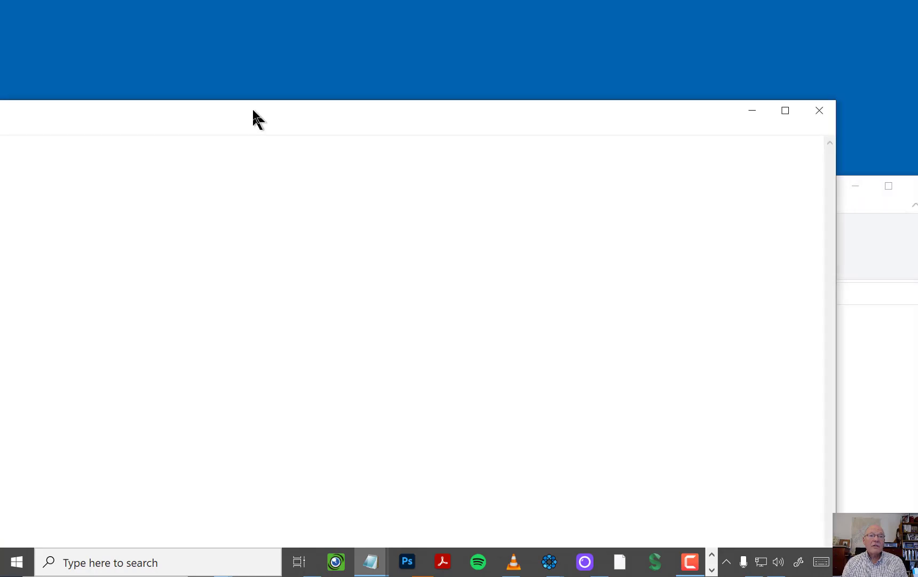
pyautogui.click(826, 111)
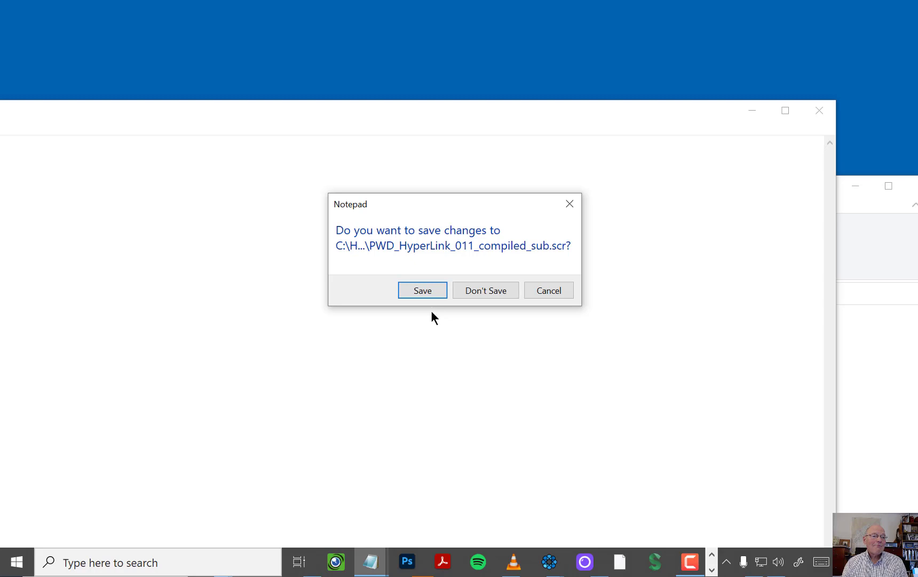
pyautogui.click(424, 290)
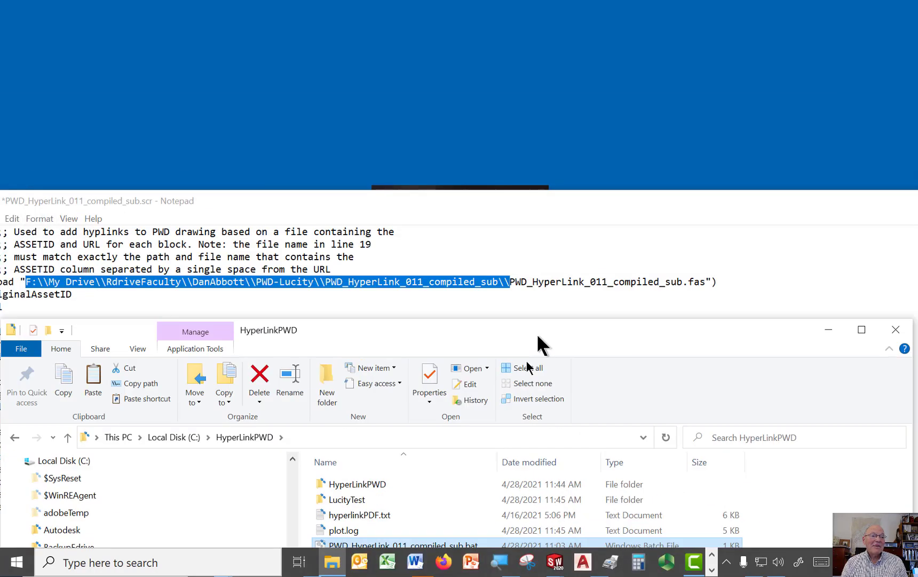
# Step: Close the other Notepad copy of PWD_HyperLink_011_compiled_sub.scr, which holds the F: drive paths, without saving
pyautogui.moveTo(569, 211); pyautogui.dragTo(2, 240)
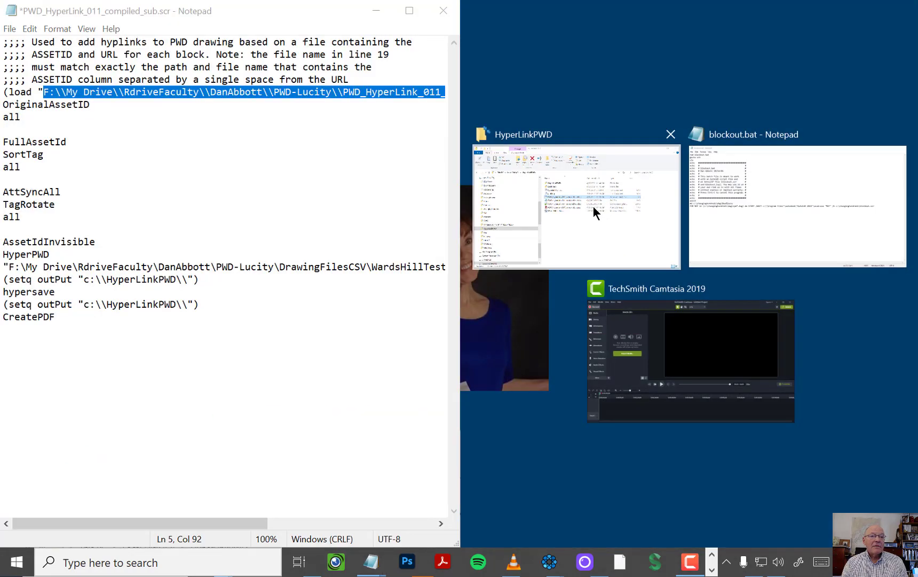
pyautogui.click(443, 14)
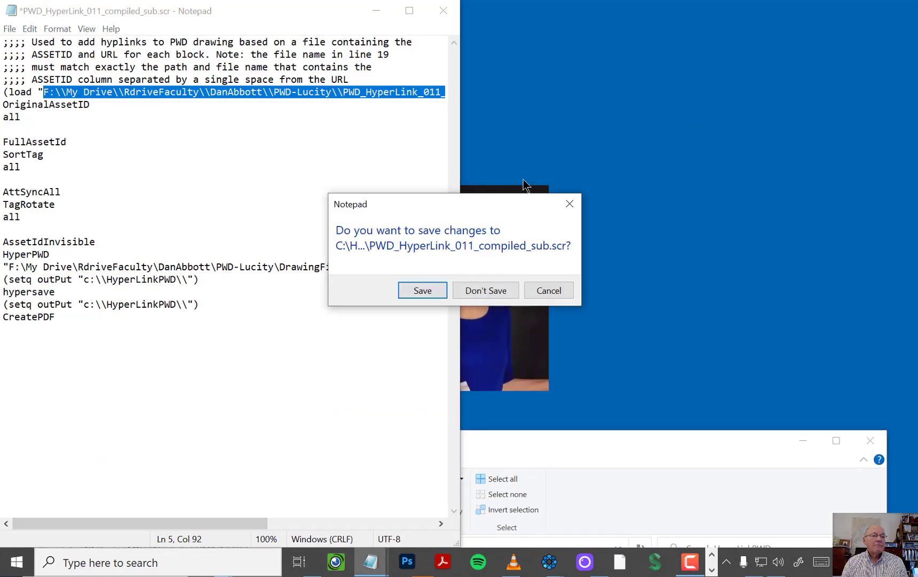
pyautogui.click(492, 291)
# Step: Reopen PWD_HyperLink_011_compiled_sub.scr to check its saved paths, and close both the script and the HyperLinkPWD folder window
pyautogui.moveTo(508, 432); pyautogui.dragTo(561, 134)
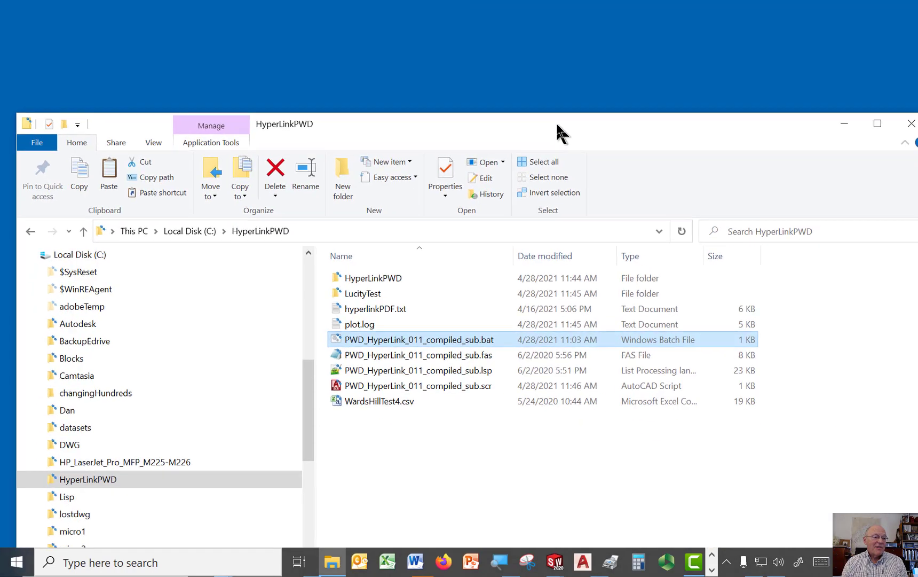
pyautogui.rightClick(466, 387)
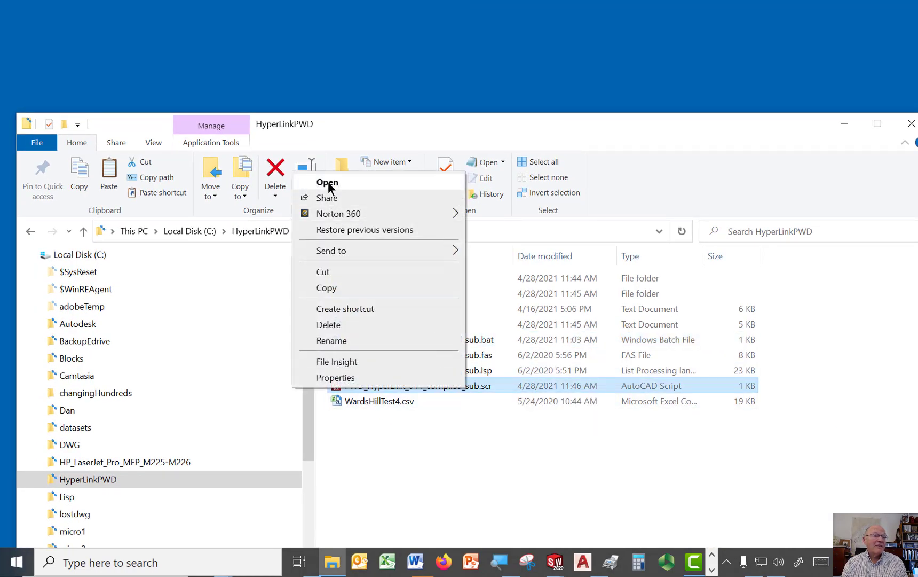
pyautogui.click(328, 185)
pyautogui.moveTo(361, 141); pyautogui.dragTo(1, 275)
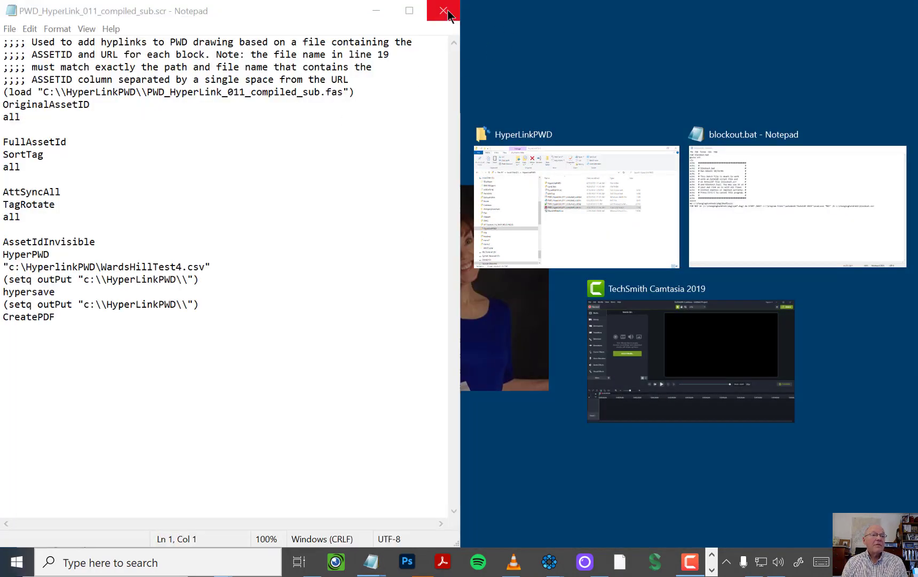
pyautogui.click(449, 6)
pyautogui.moveTo(814, 123); pyautogui.dragTo(635, 125)
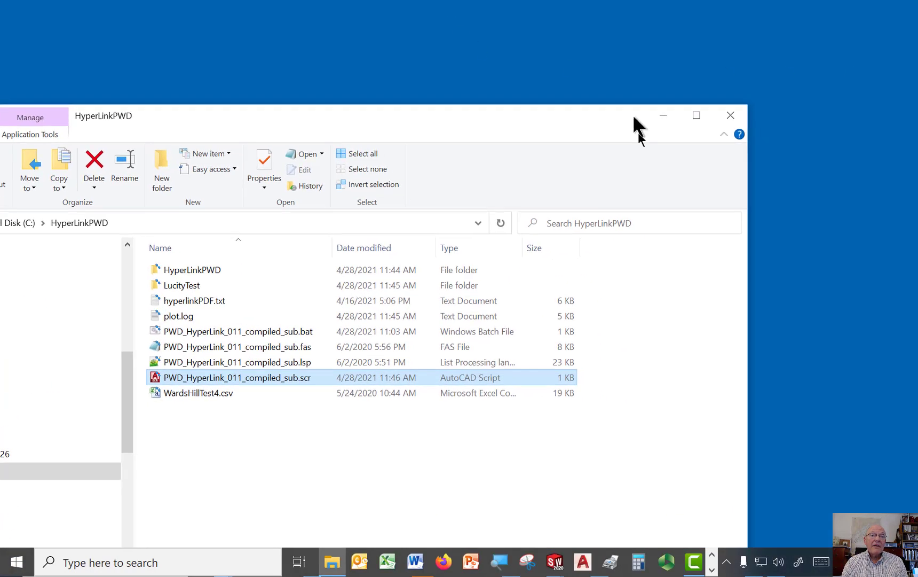
pyautogui.click(732, 125)
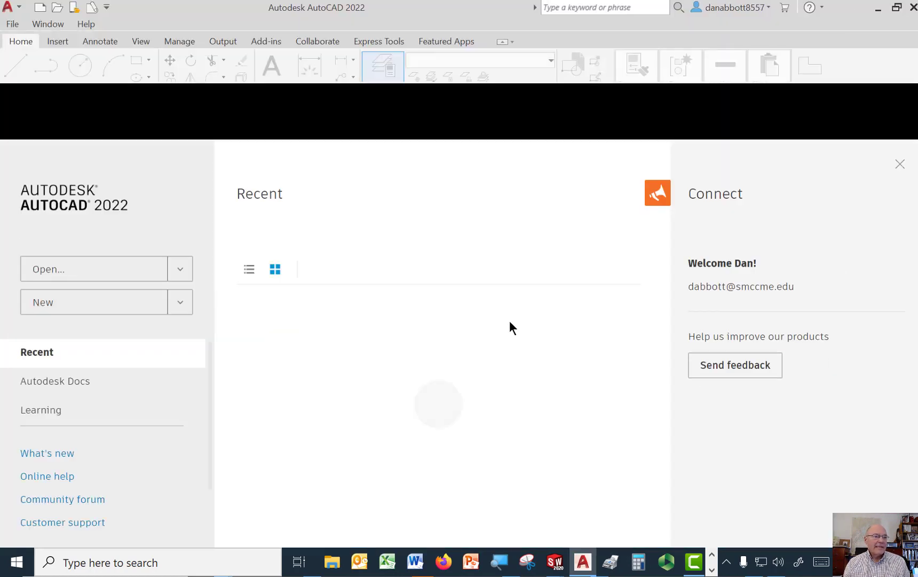
# Step: Start a new drawing and open the Plotter Manager folder, enlarging its window to show all plotter configuration files
pyautogui.click(77, 312)
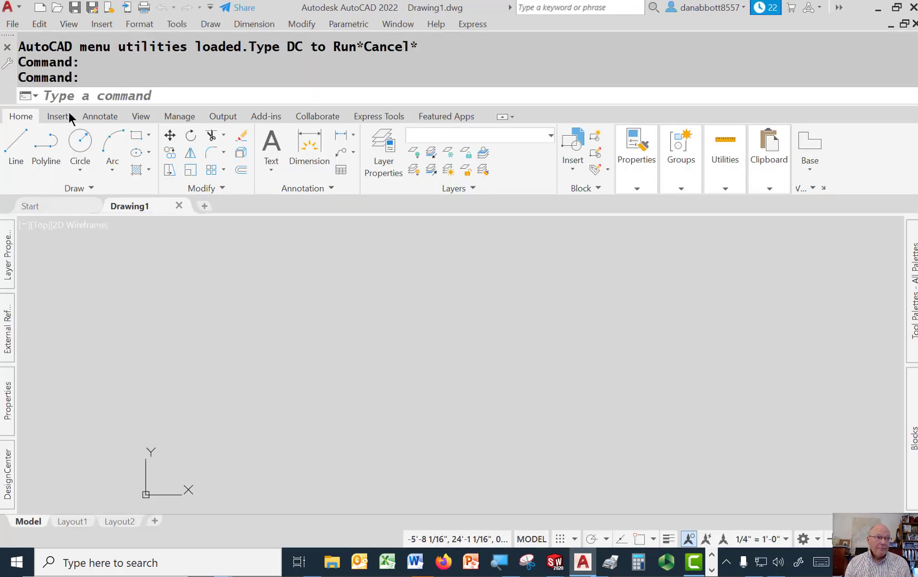
pyautogui.click(12, 24)
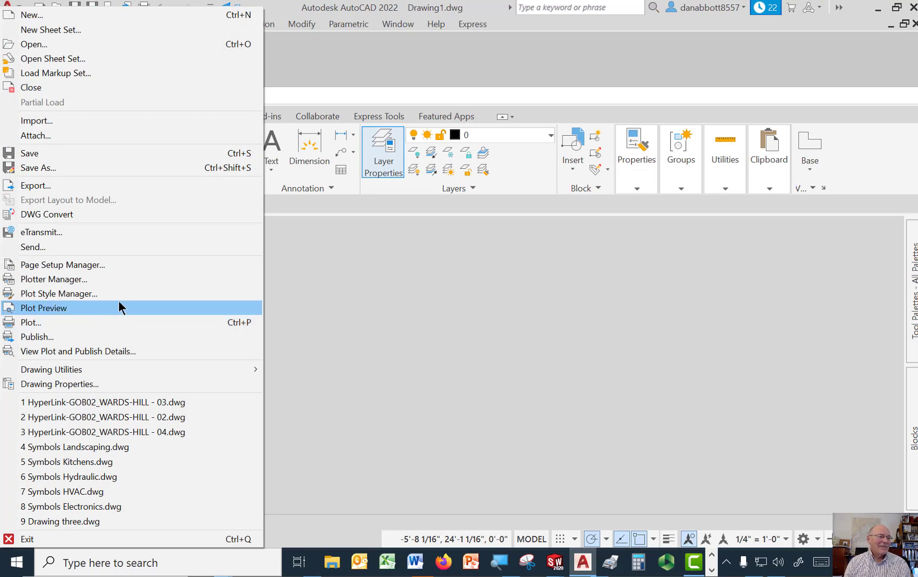
pyautogui.click(64, 278)
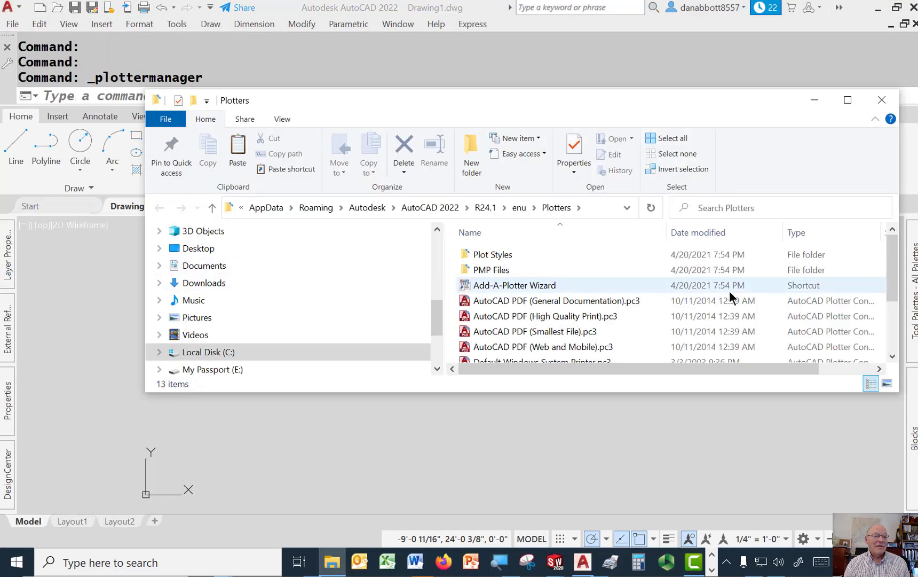
pyautogui.moveTo(698, 394); pyautogui.dragTo(697, 550)
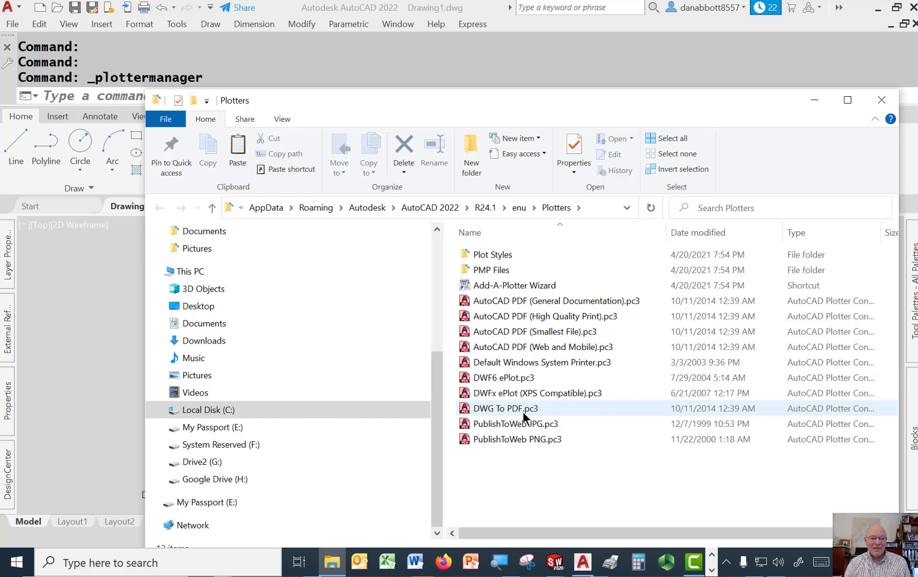
pyautogui.doubleClick(503, 406)
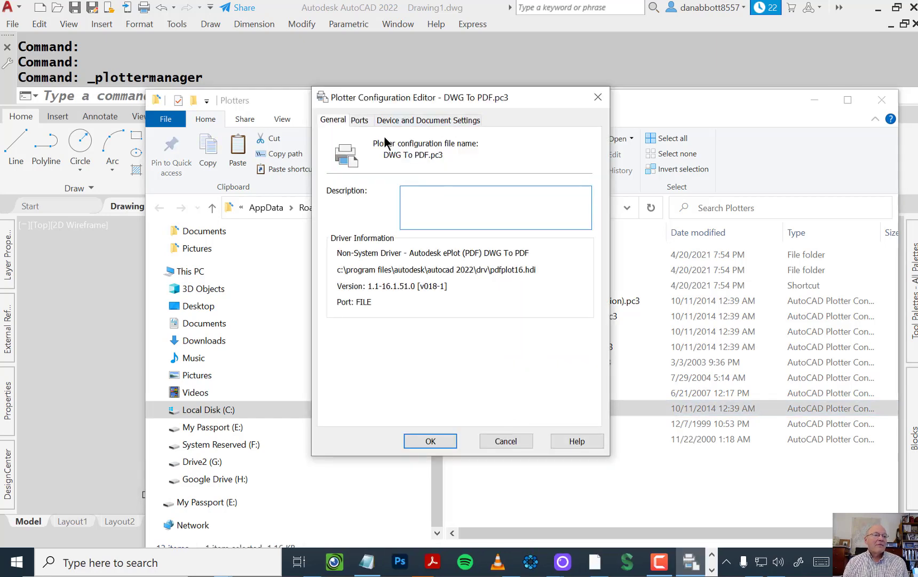
pyautogui.click(443, 121)
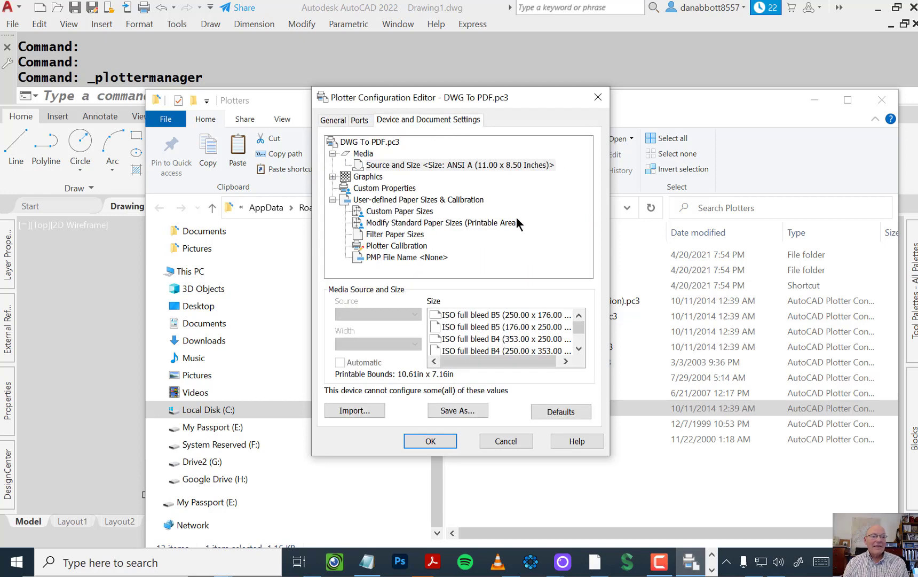
pyautogui.click(384, 189)
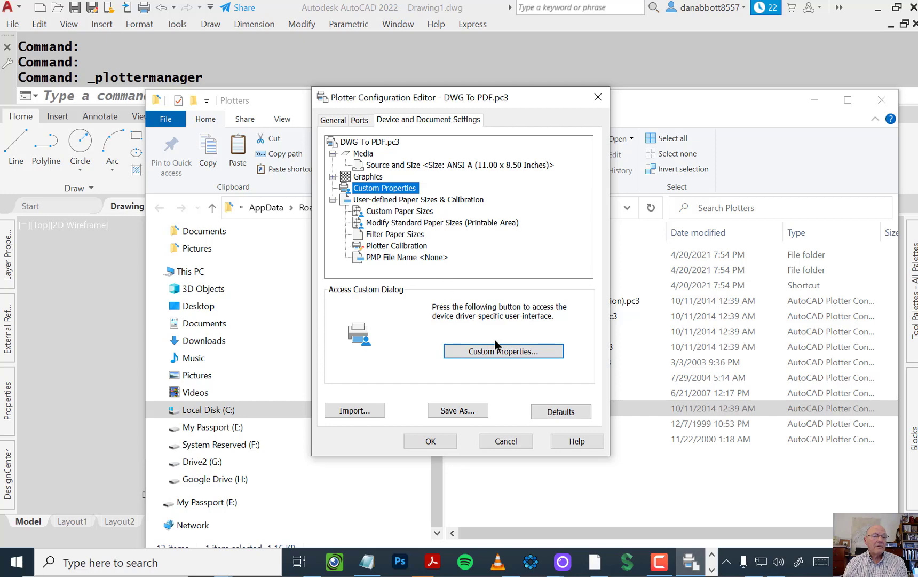
pyautogui.click(598, 97)
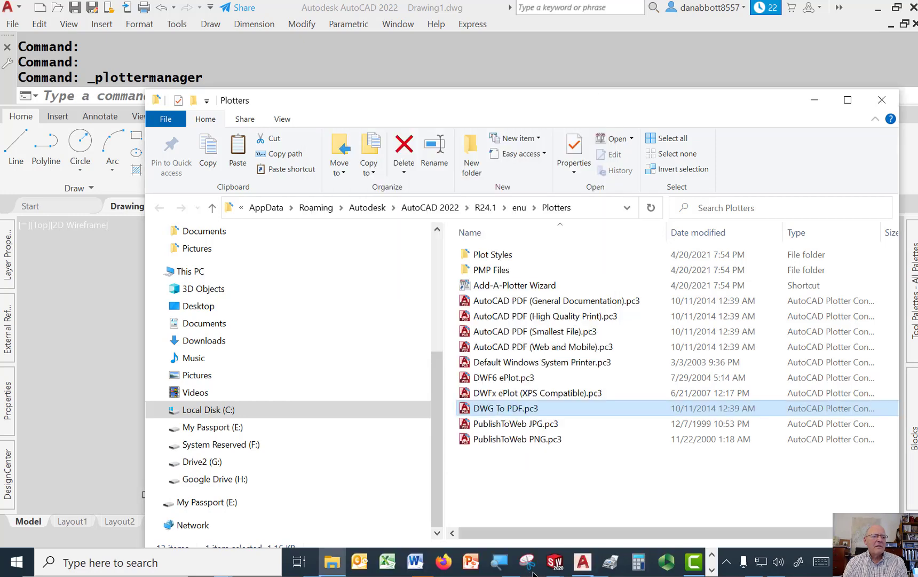
# Step: Turn off Show results in viewer in the custom properties of DWG To PDF.pc3, save it, and close the Plotters folder and AutoCAD
pyautogui.doubleClick(503, 403)
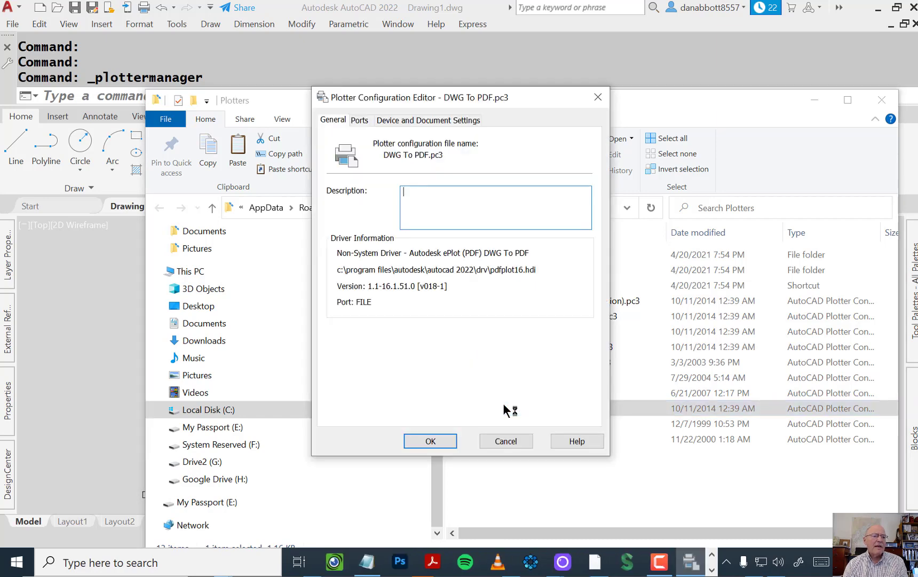
pyautogui.click(443, 122)
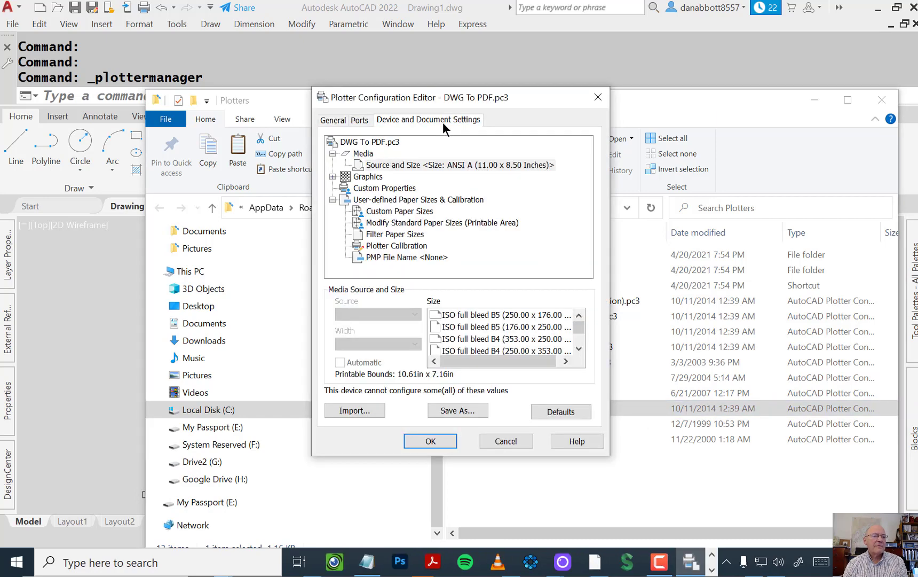
pyautogui.click(383, 188)
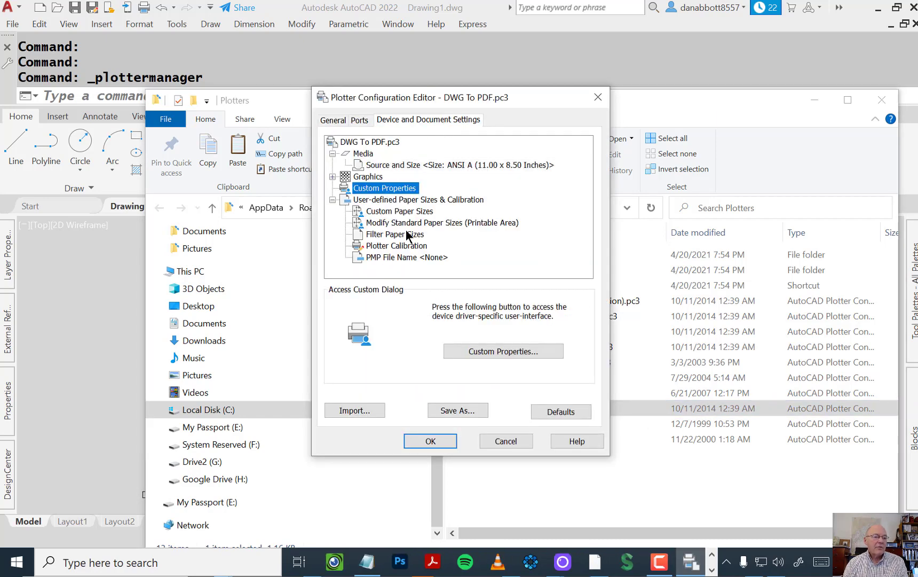
pyautogui.click(500, 349)
pyautogui.click(303, 183)
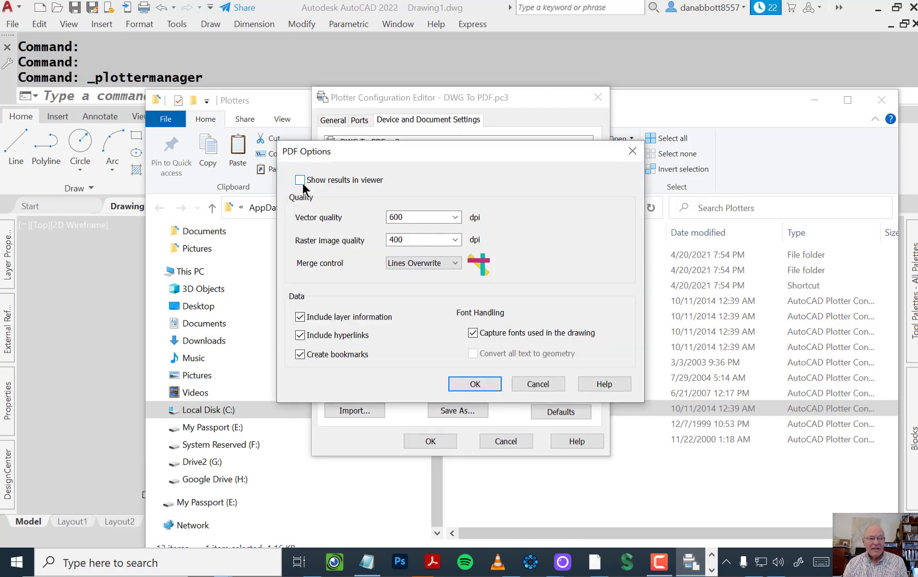
pyautogui.click(476, 384)
pyautogui.click(442, 441)
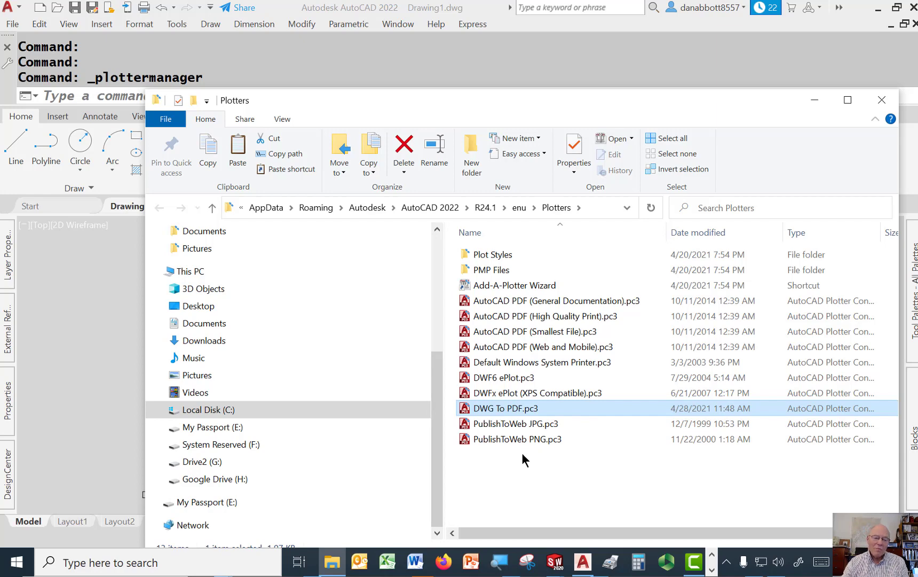
pyautogui.click(884, 99)
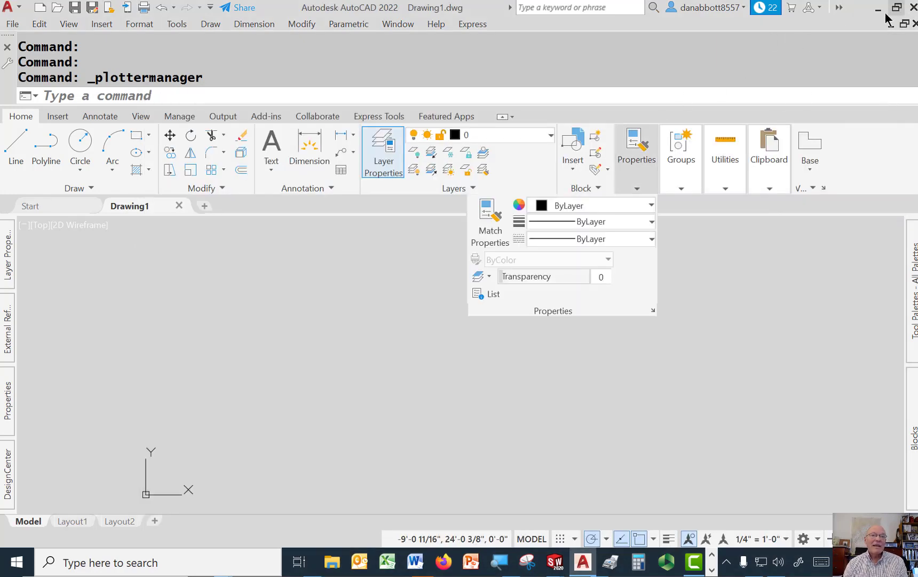
pyautogui.click(913, 8)
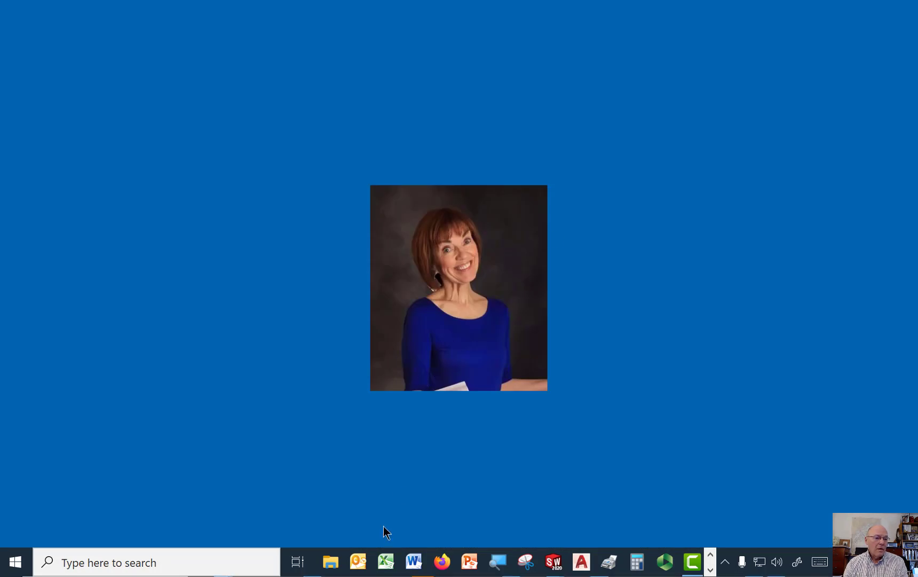
# Step: Open the HyperLinkPWD folder on drive C: in File Explorer and delete its HyperLinkPWD output subfolder
pyautogui.click(331, 561)
pyautogui.scroll(-3, 119, 320)
pyautogui.click(74, 384)
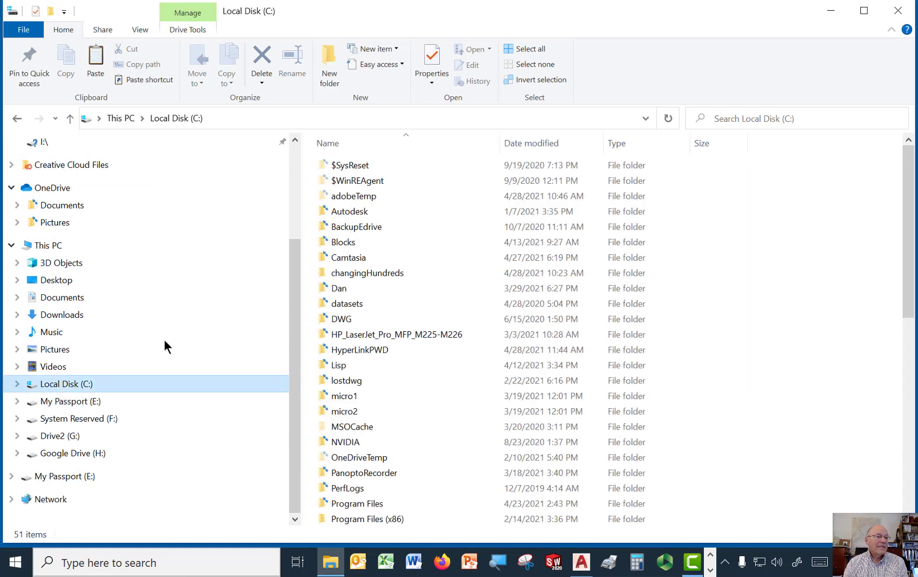
pyautogui.doubleClick(356, 348)
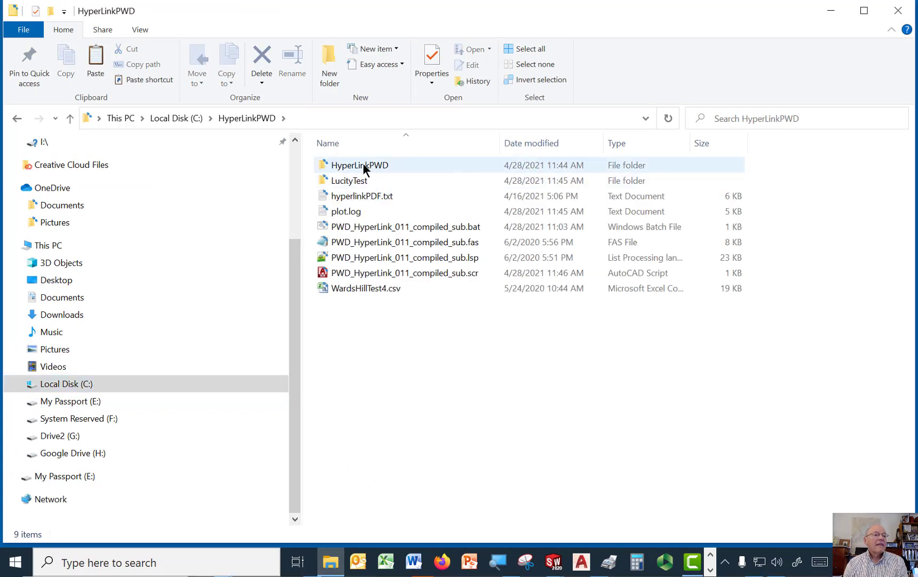
pyautogui.click(333, 165)
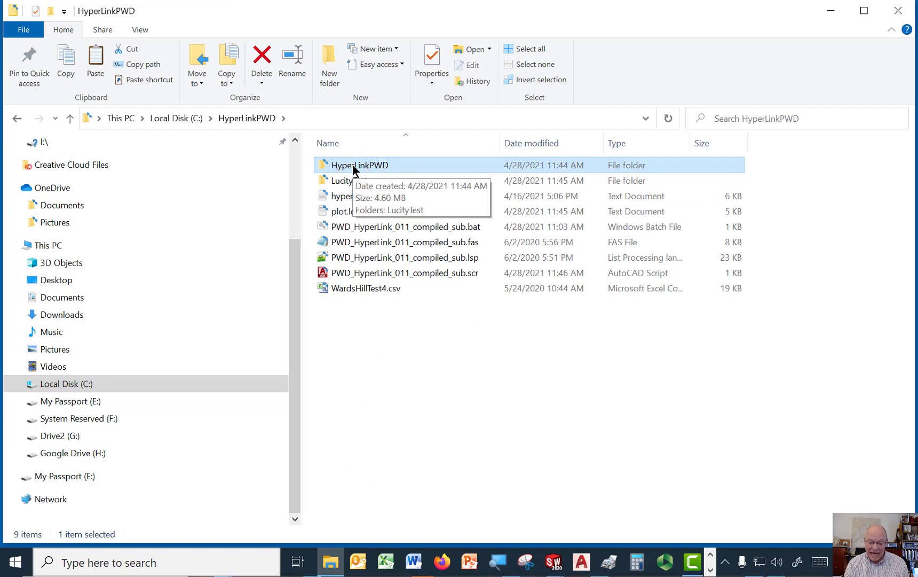
pyautogui.press('Delete')
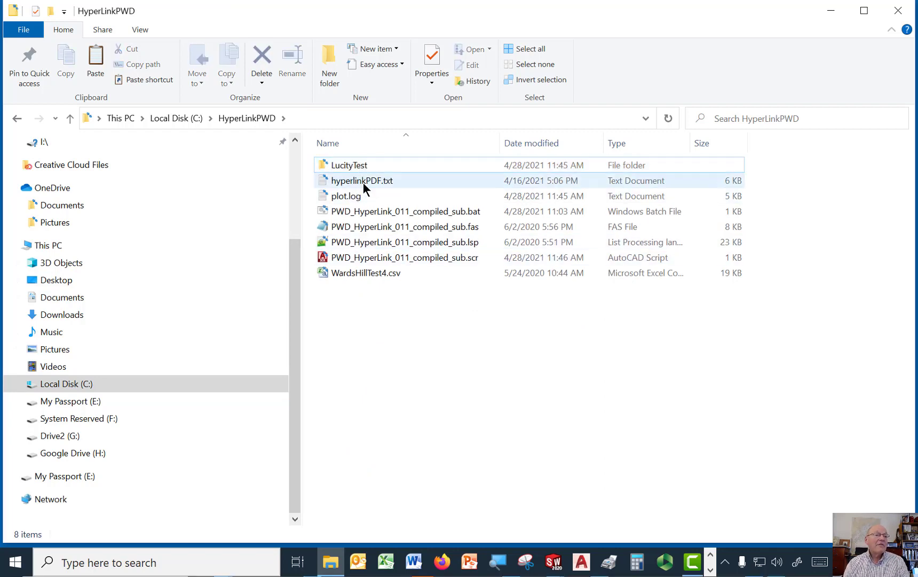
# Step: Look through the source drawings in LucityTest and its LucityTest2 subfolder, and return to the main HyperLinkPWD folder
pyautogui.doubleClick(351, 165)
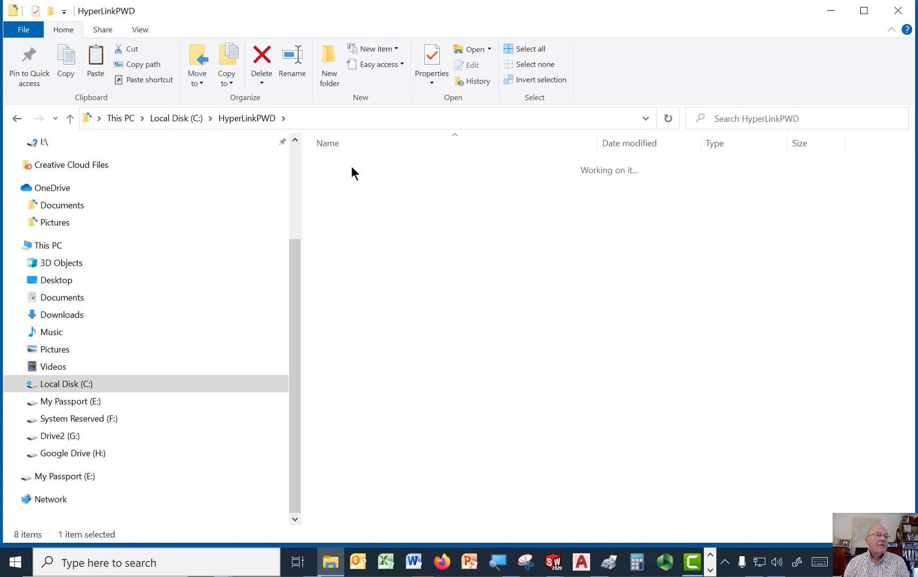
pyautogui.doubleClick(351, 165)
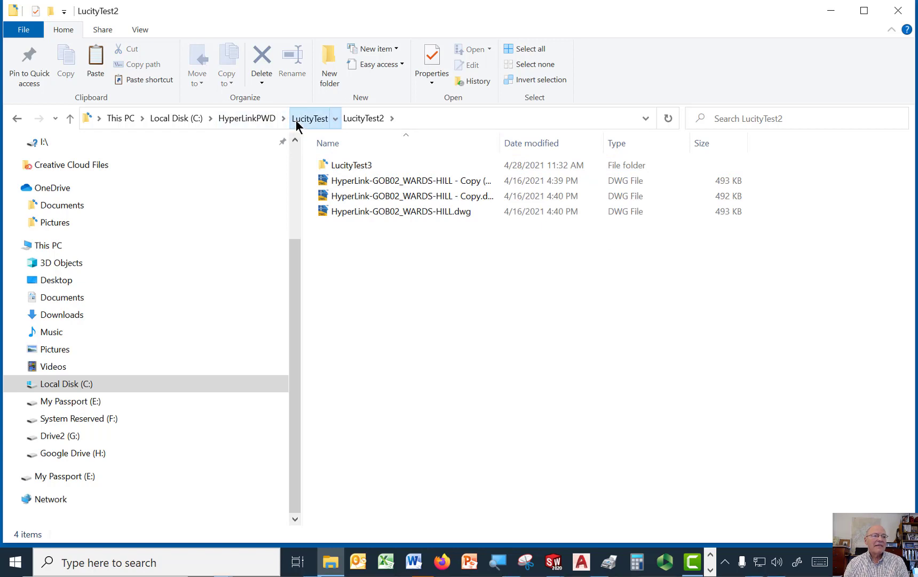
pyautogui.click(297, 119)
pyautogui.click(249, 121)
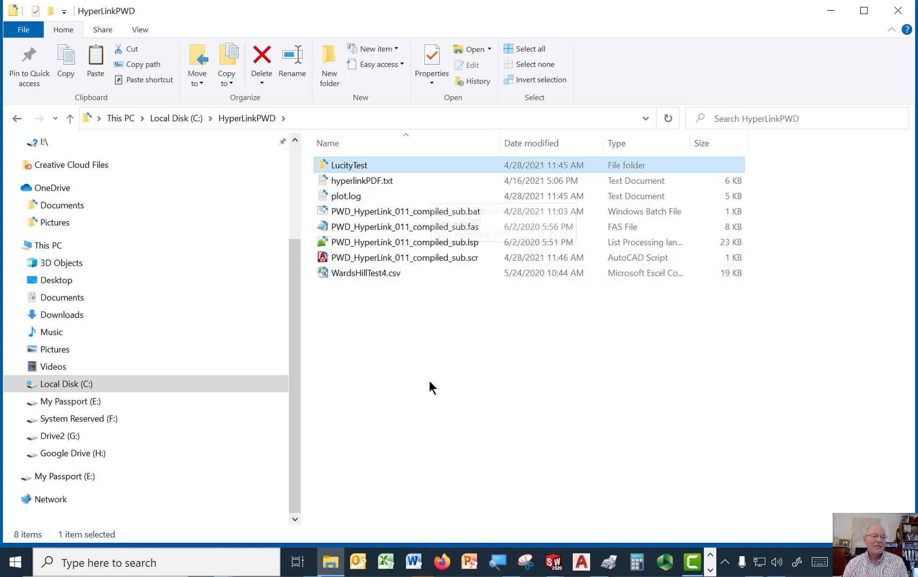
# Step: Run PWD_HyperLink_011_compiled_sub.bat and continue past its opening notice to process all the drawings
pyautogui.doubleClick(464, 211)
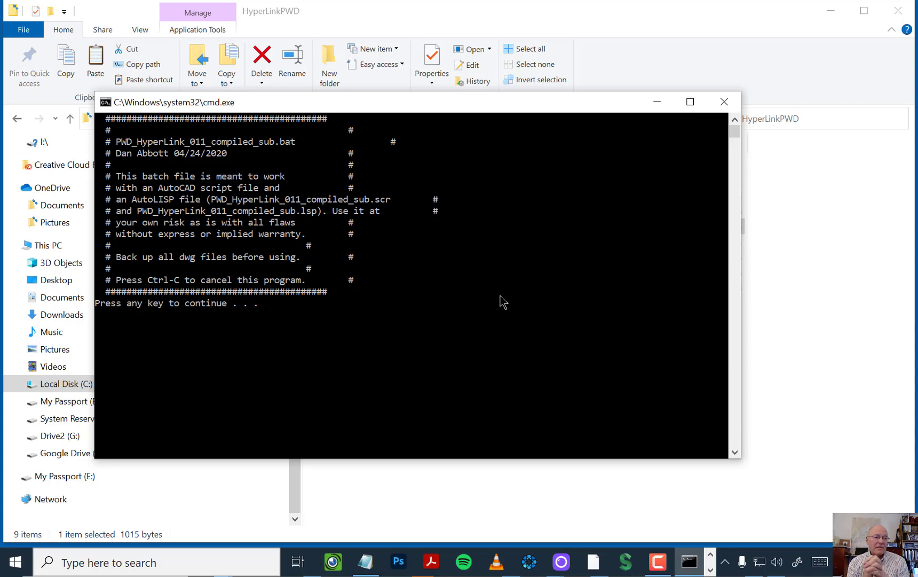
pyautogui.press('Return')
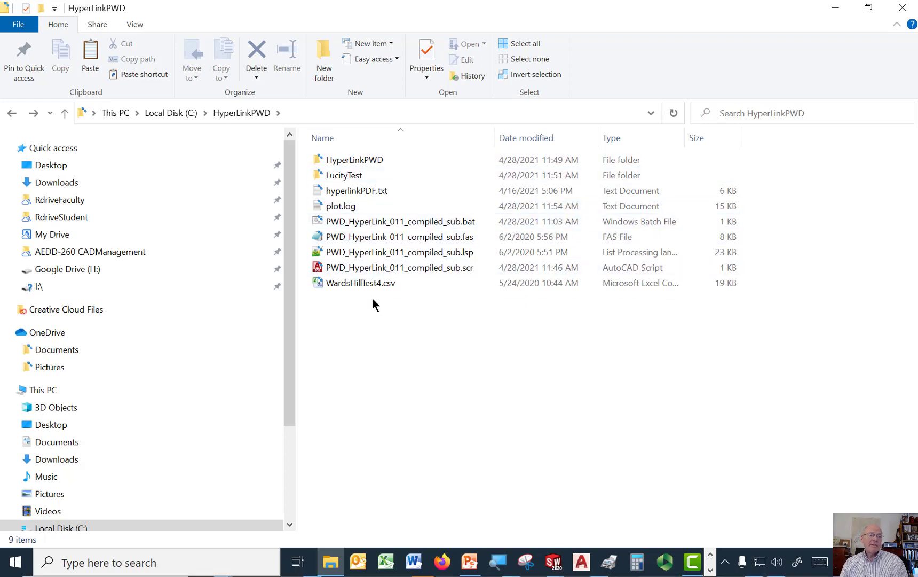
# Step: Check the original drawings in LucityTest and LucityTest2 after the batch run, and go back to the main HyperLinkPWD folder
pyautogui.doubleClick(336, 176)
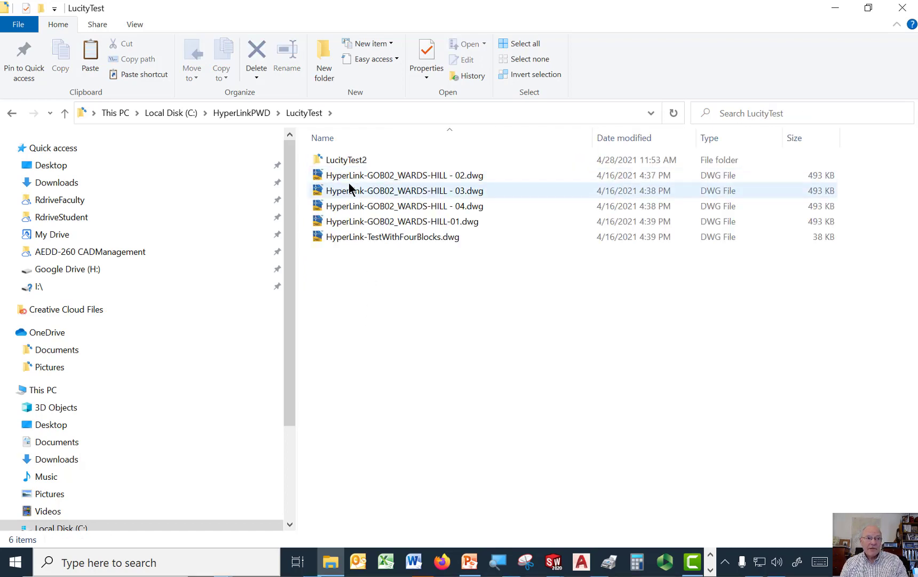
pyautogui.doubleClick(343, 159)
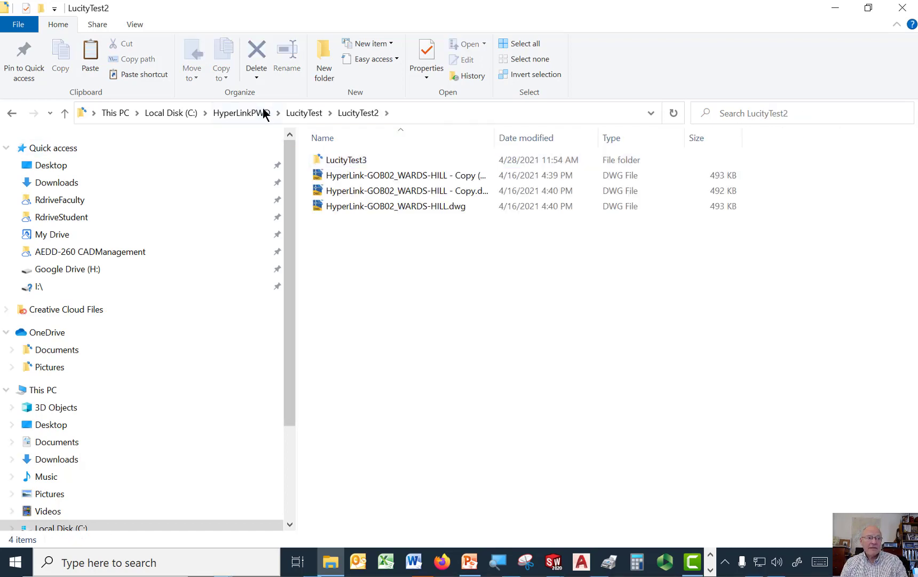
pyautogui.click(243, 114)
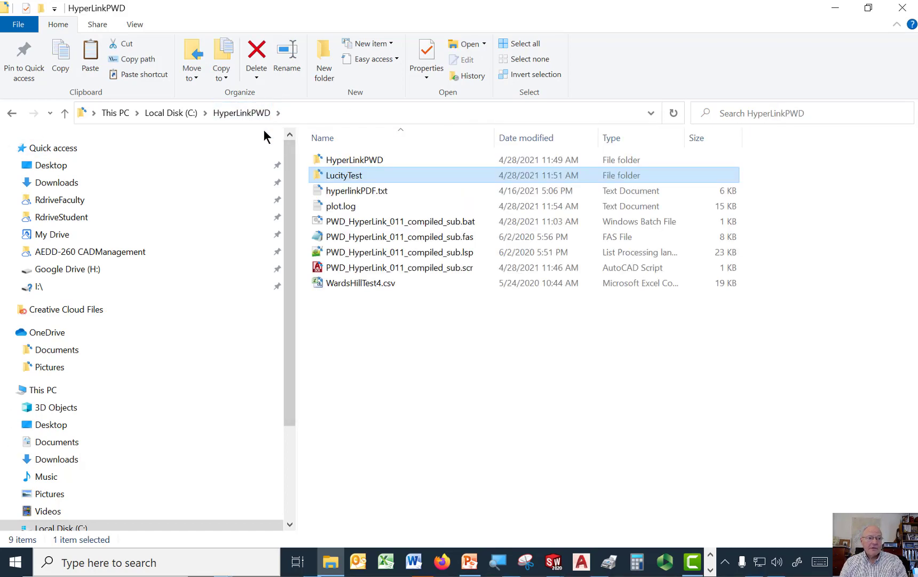
# Step: Open the LucityTest folder inside the HyperLinkPWD output subfolder and widen the Name column to show the full drawing names
pyautogui.doubleClick(362, 158)
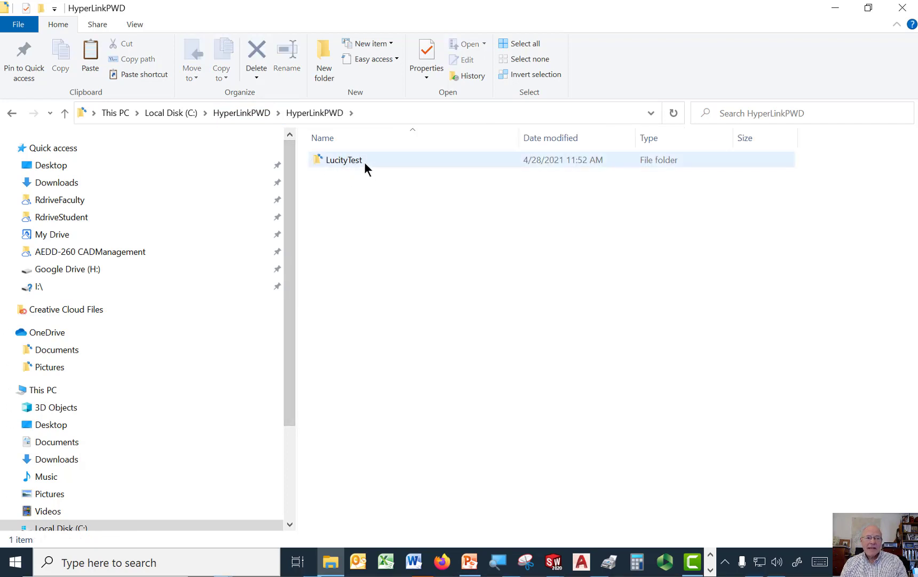
pyautogui.click(250, 111)
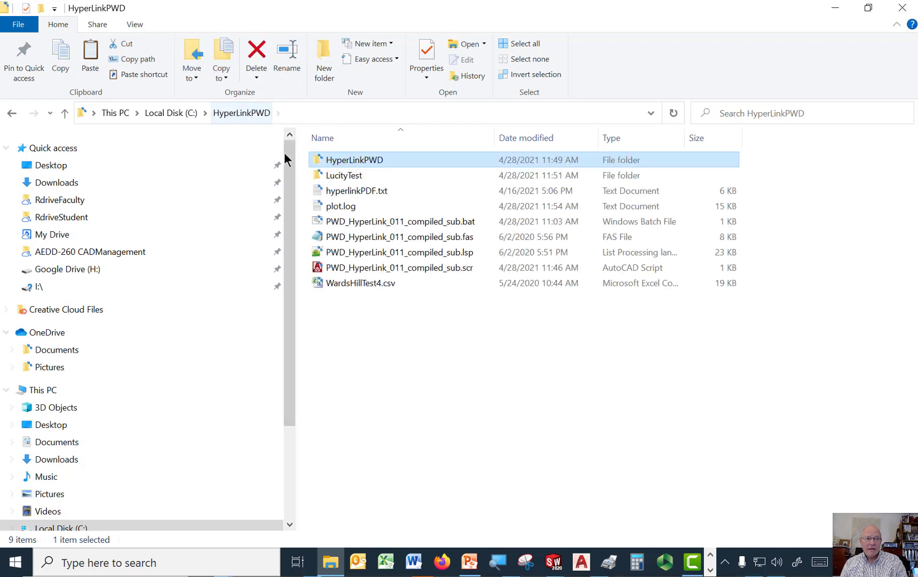
pyautogui.doubleClick(341, 159)
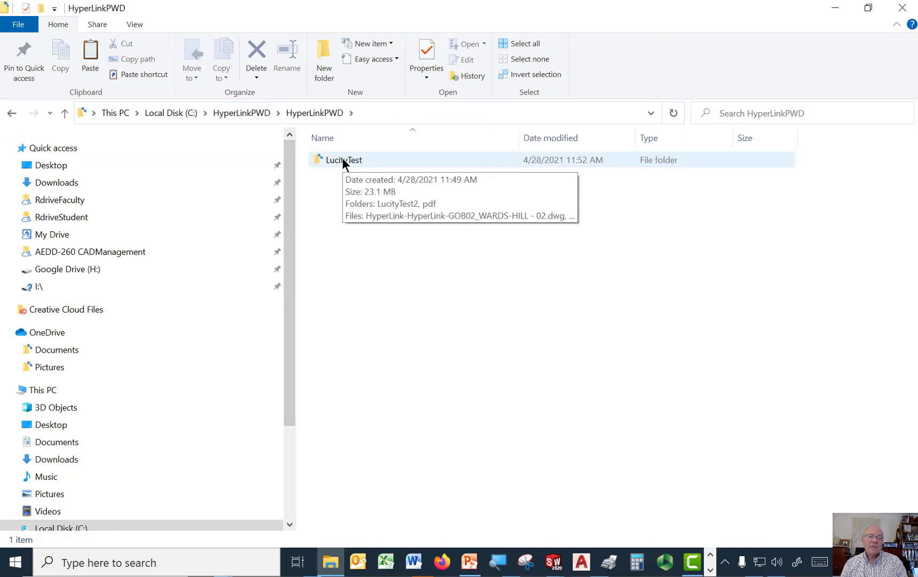
pyautogui.click(342, 158)
pyautogui.doubleClick(342, 158)
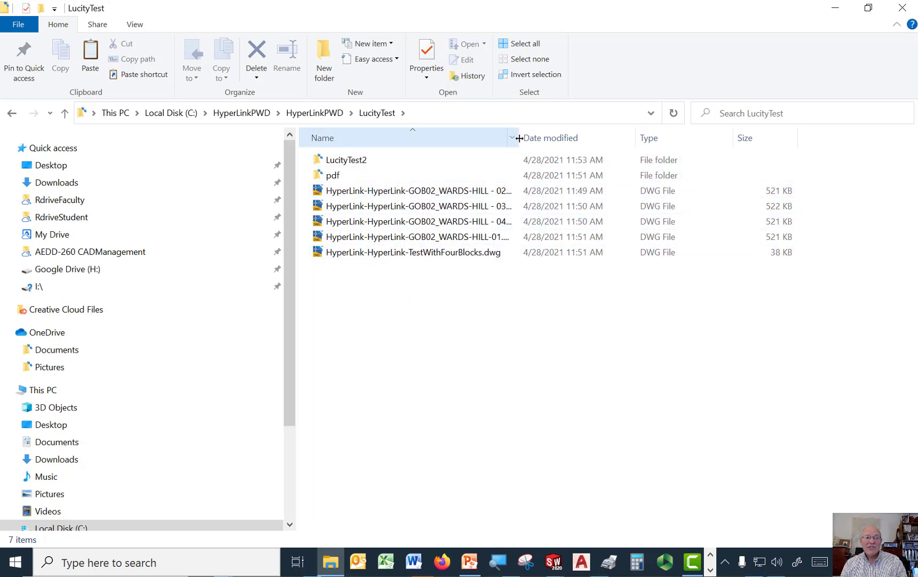
pyautogui.moveTo(542, 139)
pyautogui.mouseDown()
pyautogui.moveTo(588, 137)
pyautogui.moveTo(543, 140)
pyautogui.mouseUp()
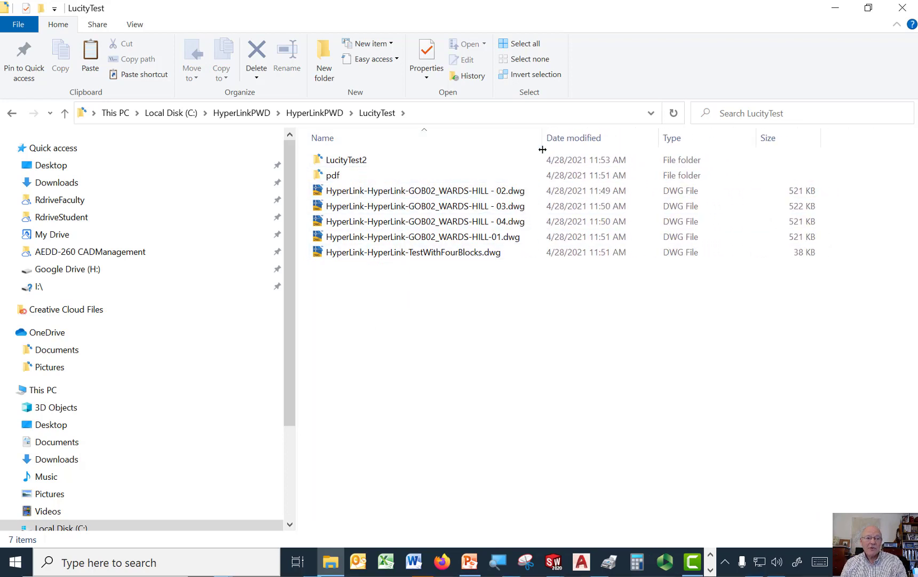
# Step: Open HyperLink-HyperLink-GOB02_WARDS-HILL-01.dwg_010.pdf from LucityTest's pdf folder, hide its comments list, and enlarge the valve area for inspection
pyautogui.doubleClick(333, 175)
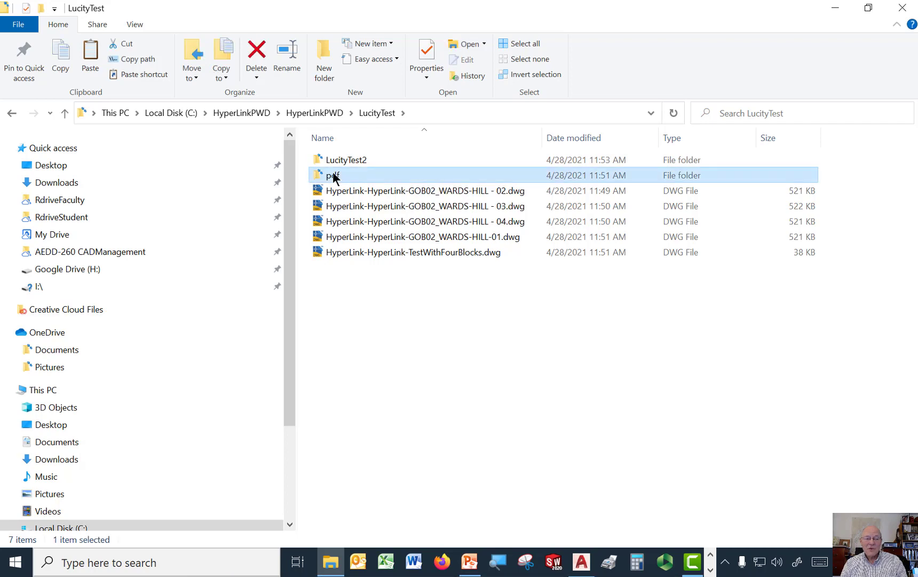
pyautogui.scroll(-1, 498, 349)
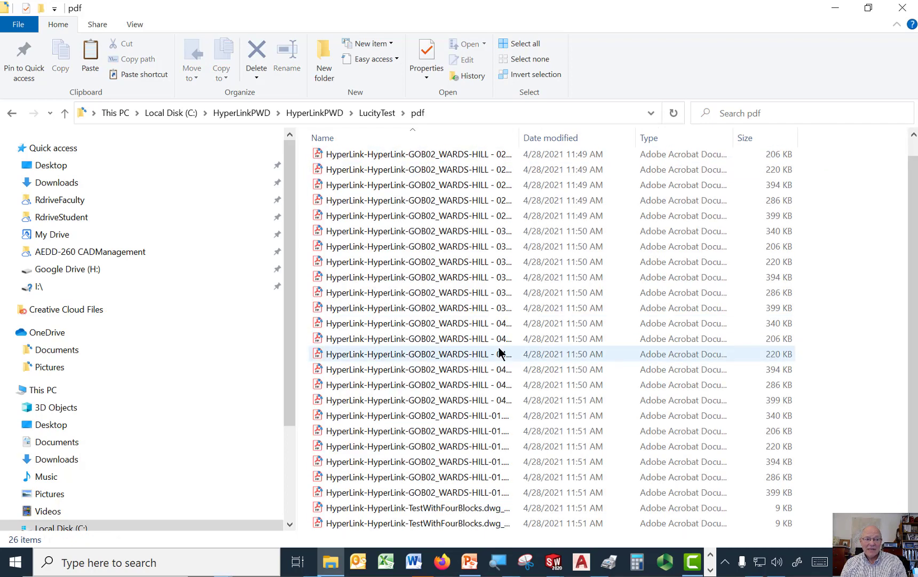
pyautogui.click(384, 415)
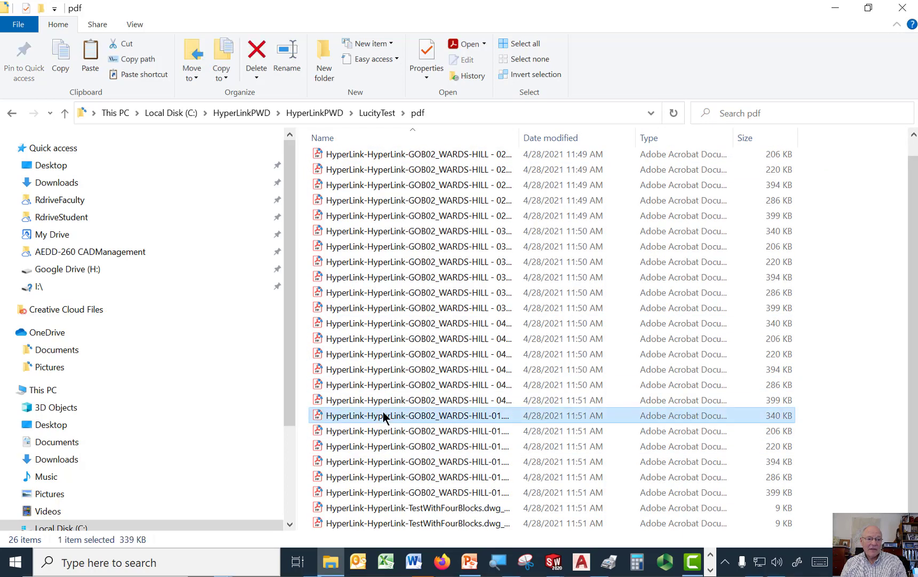
pyautogui.doubleClick(383, 415)
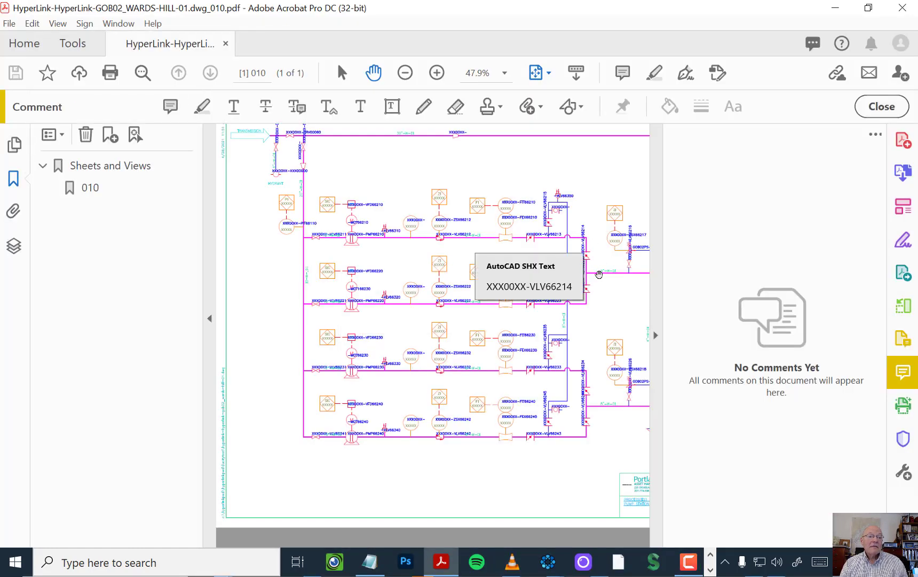
pyautogui.click(654, 335)
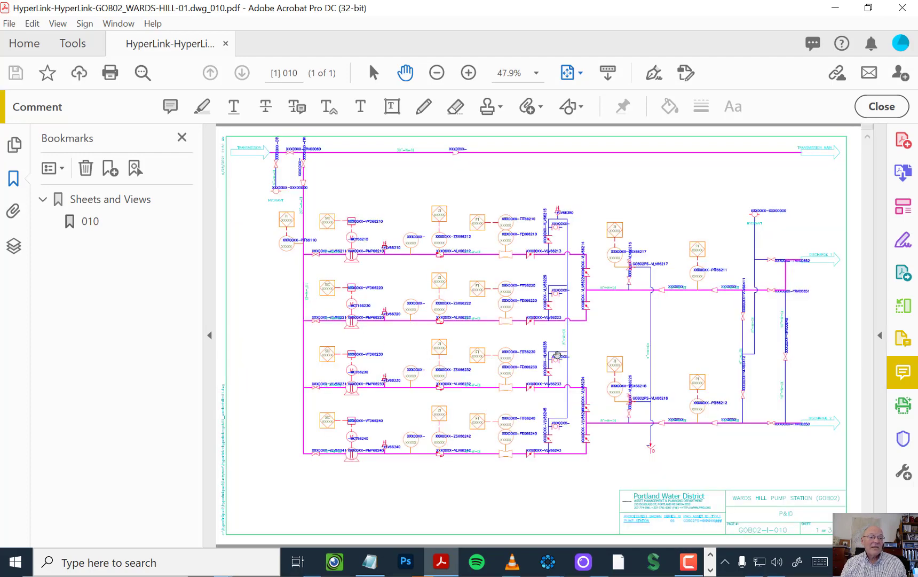
pyautogui.keyDown('ctrl'); pyautogui.scroll(5, 557, 355); pyautogui.keyUp('ctrl')
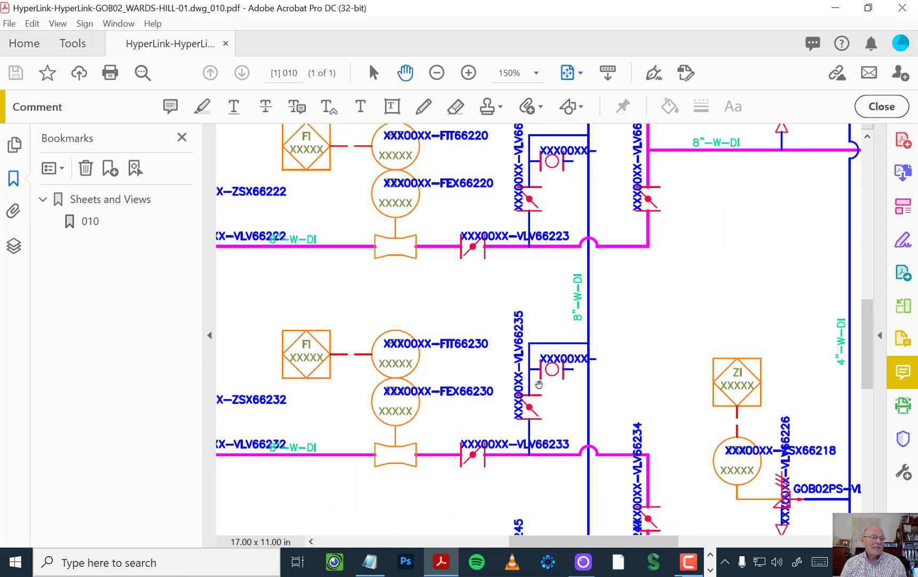
# Step: Test the hyperlink on the symbol beside valve VLV66235, and close the browser, the comment tools and the PDF
pyautogui.moveTo(547, 374)
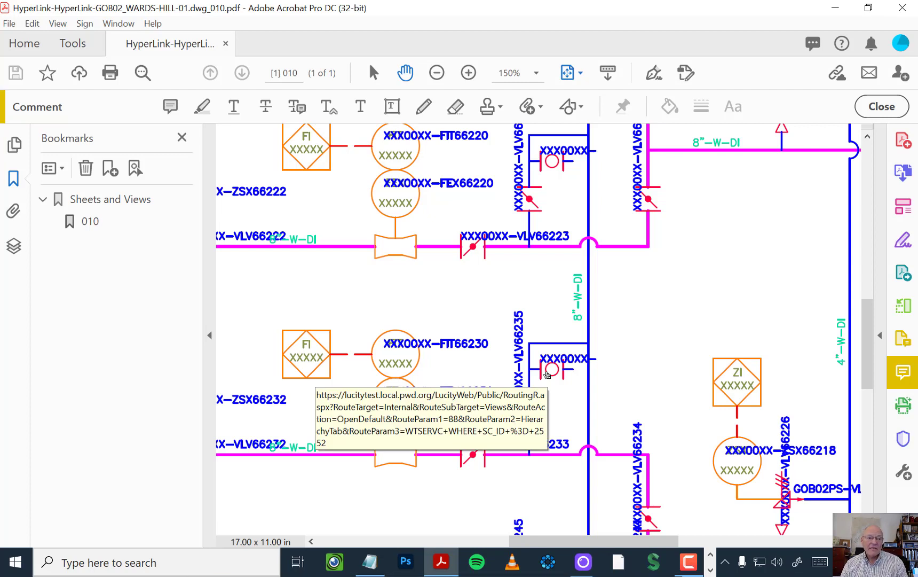
pyautogui.click(547, 374)
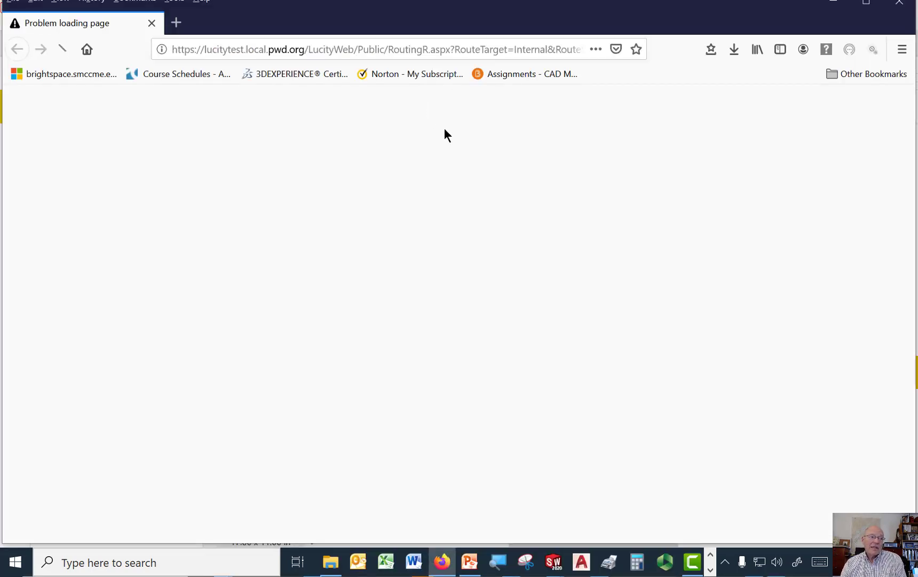
pyautogui.click(900, 8)
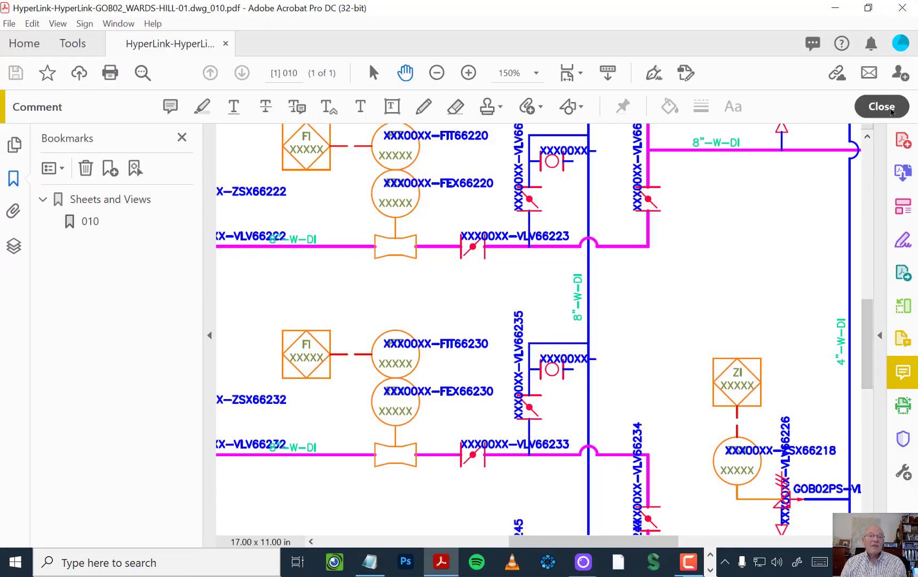
pyautogui.click(882, 110)
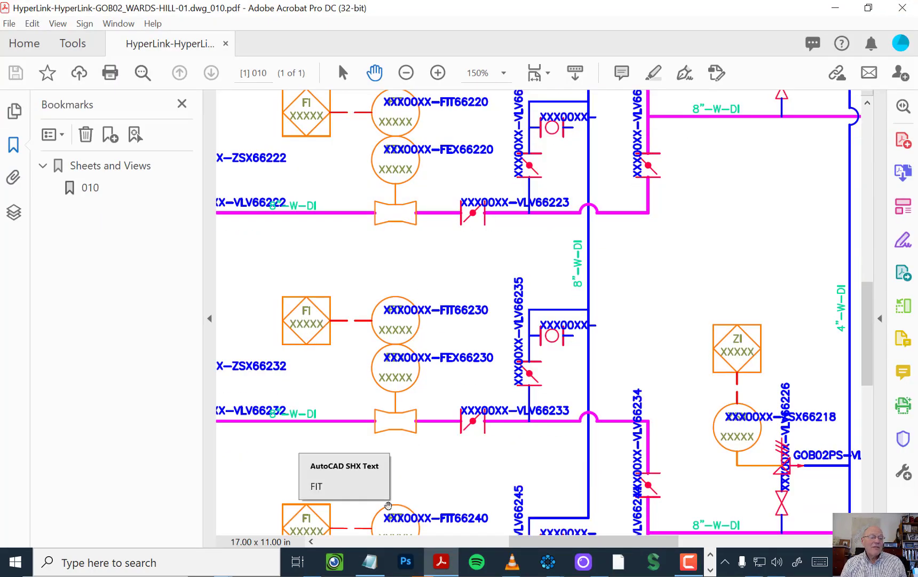
pyautogui.click(902, 9)
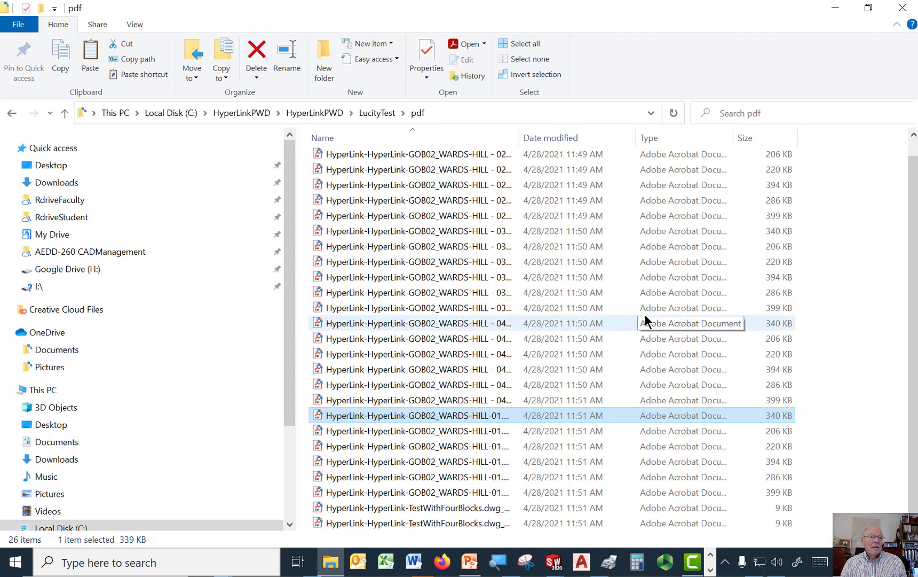
# Step: Check the plotted PDFs in the pdf folders of LucityTest2 and LucityTest3, widening the Name column in the latter to show full file names
pyautogui.click(377, 112)
pyautogui.doubleClick(342, 161)
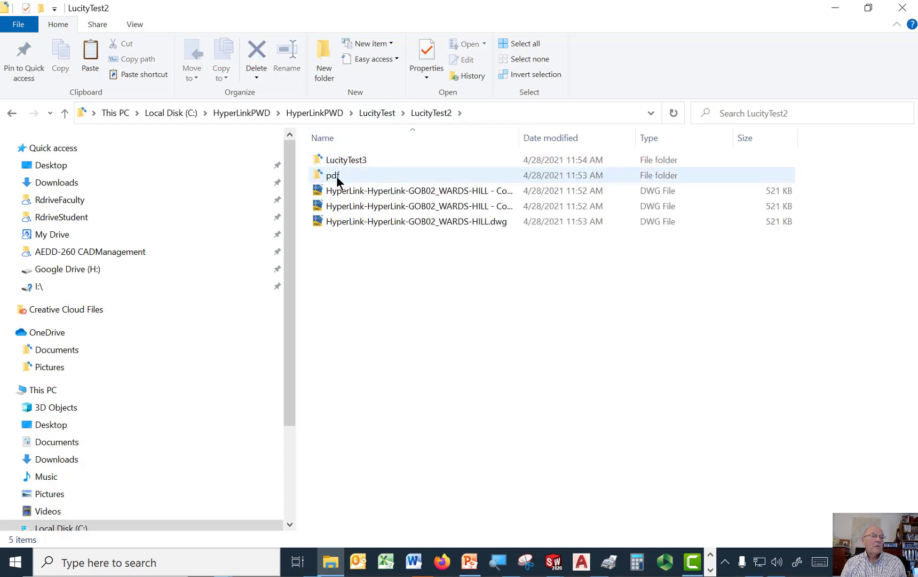
pyautogui.doubleClick(336, 176)
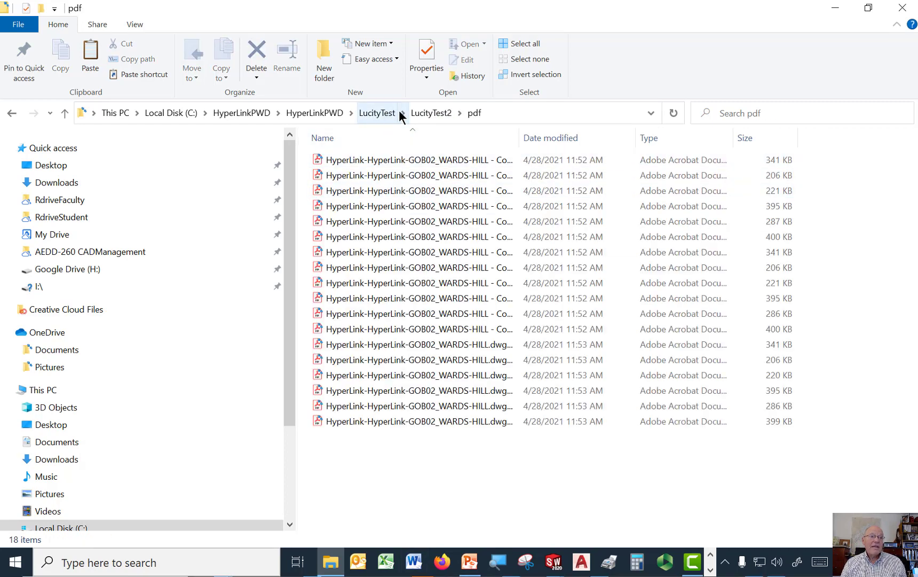
pyautogui.click(426, 113)
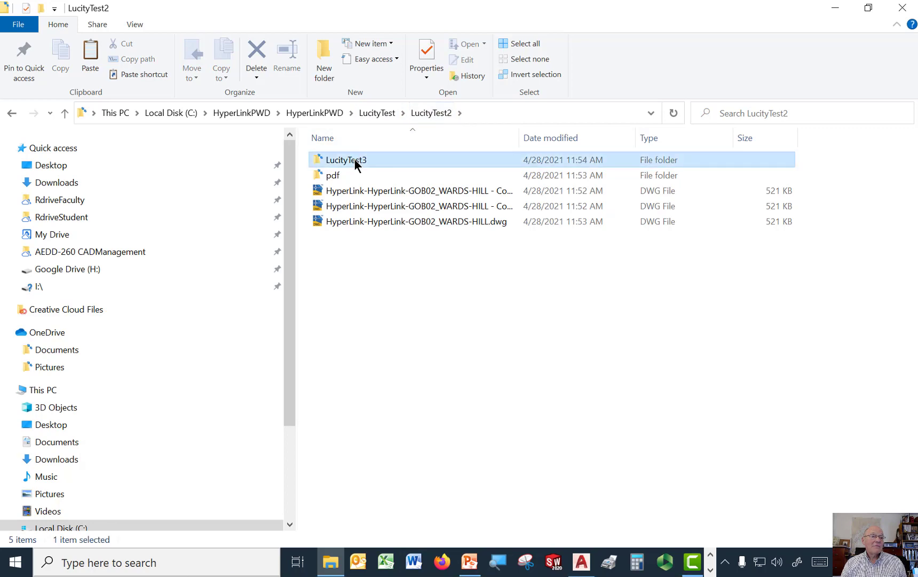
pyautogui.doubleClick(355, 160)
pyautogui.doubleClick(317, 163)
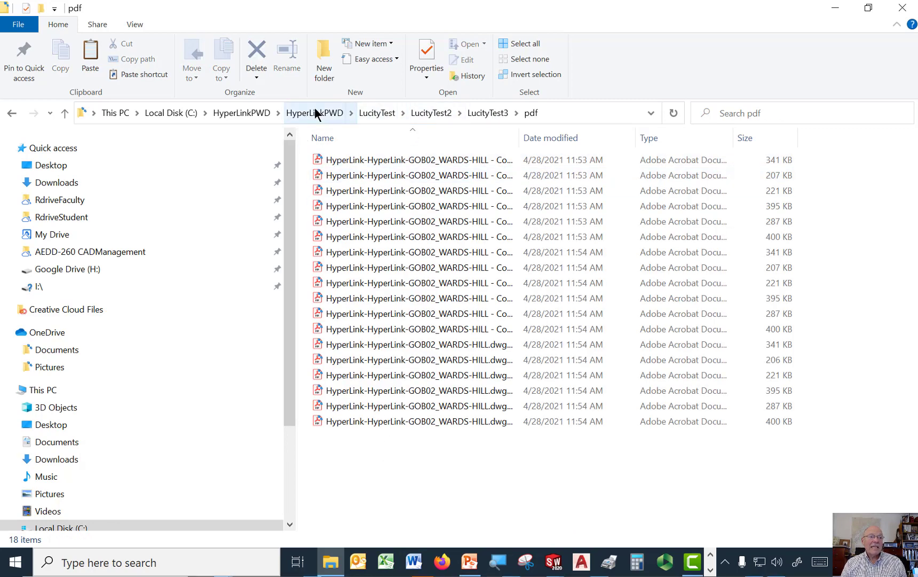
pyautogui.moveTo(519, 138); pyautogui.dragTo(637, 149)
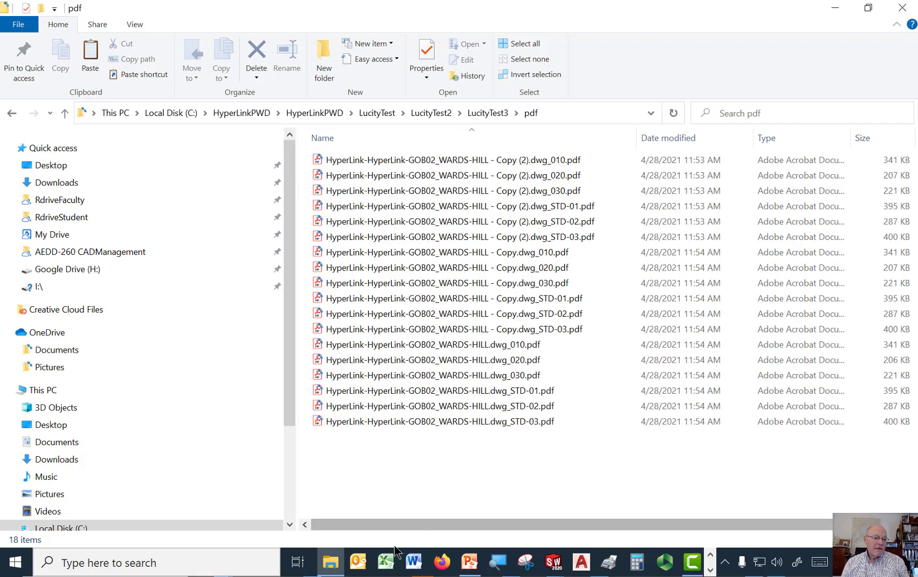
# Step: Switch to the RdriveStudent folder on Google Drive and open AutoCAD_Secrets-entire book.pdf
pyautogui.click(330, 566)
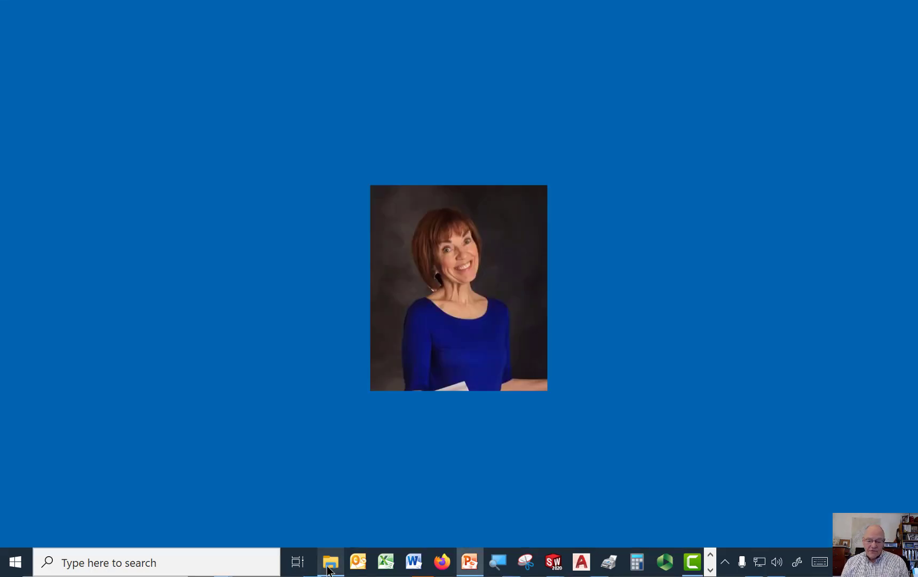
pyautogui.click(329, 567)
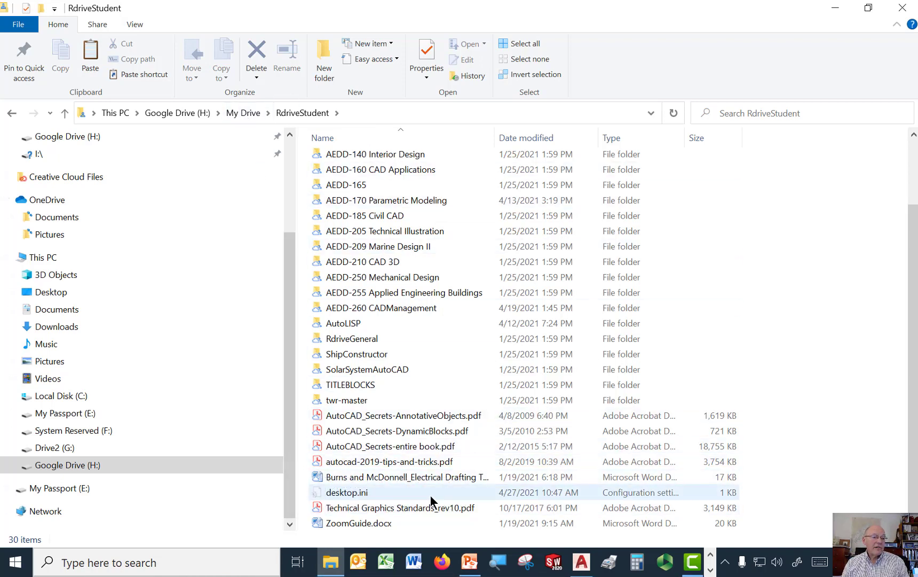
pyautogui.click(408, 450)
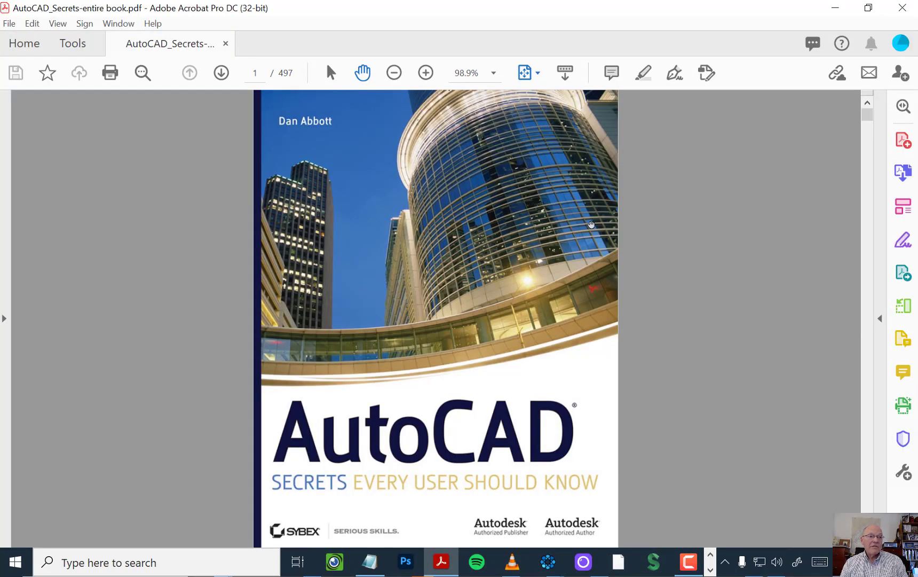
# Step: Look through the book's table of contents for the chapters on AutoCAD scripts and AutoLISP
pyautogui.scroll(-5, 592, 225)
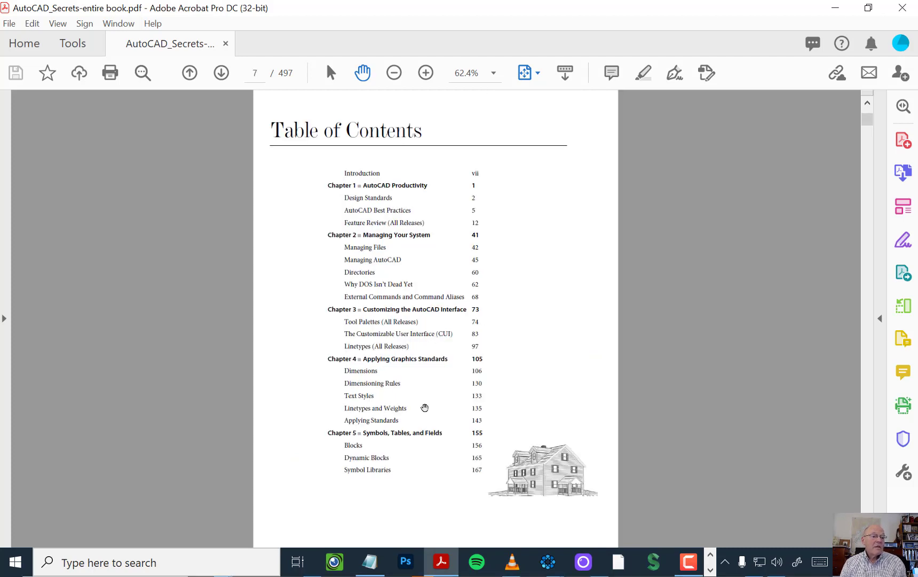
pyautogui.keyDown('ctrl'); pyautogui.scroll(3, 425, 313); pyautogui.keyUp('ctrl')
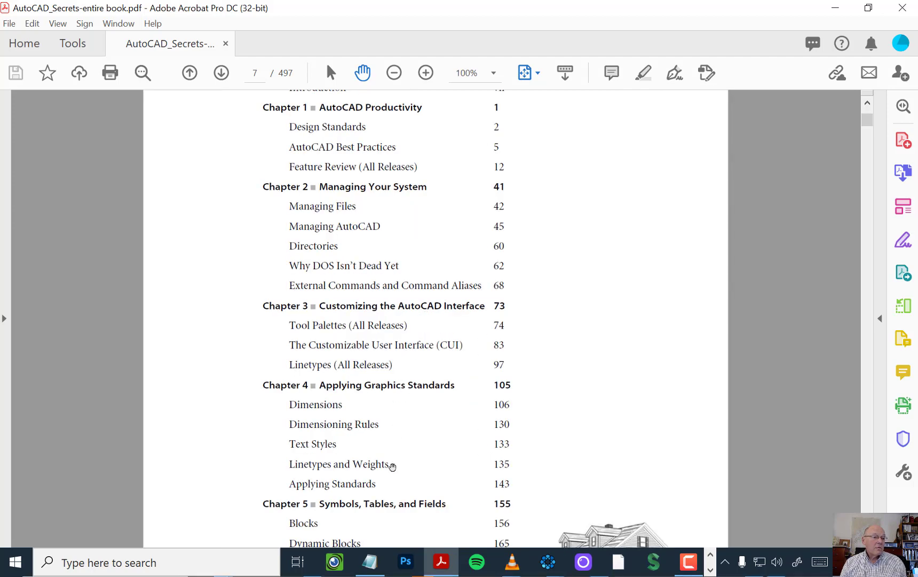
pyautogui.scroll(-2, 392, 466)
pyautogui.scroll(-5, 392, 466)
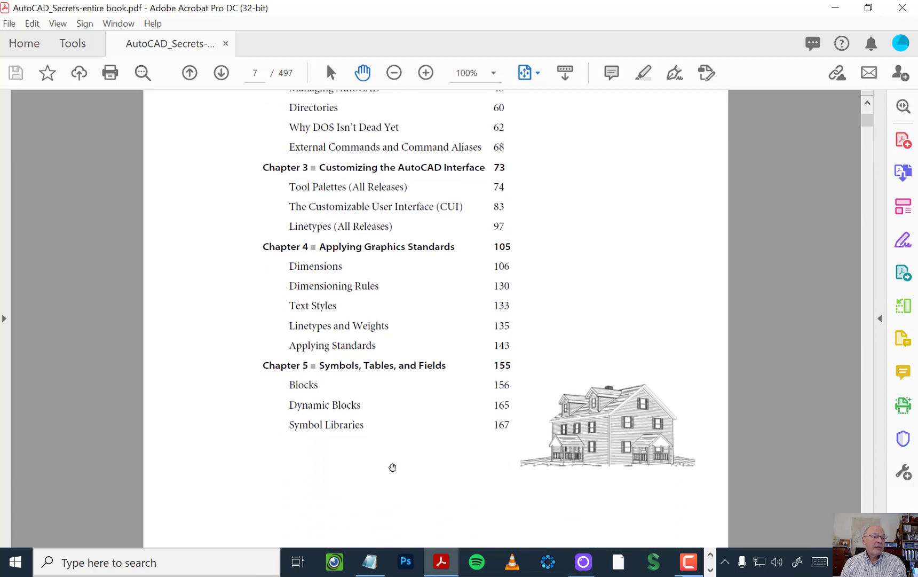
pyautogui.scroll(-2, 393, 468)
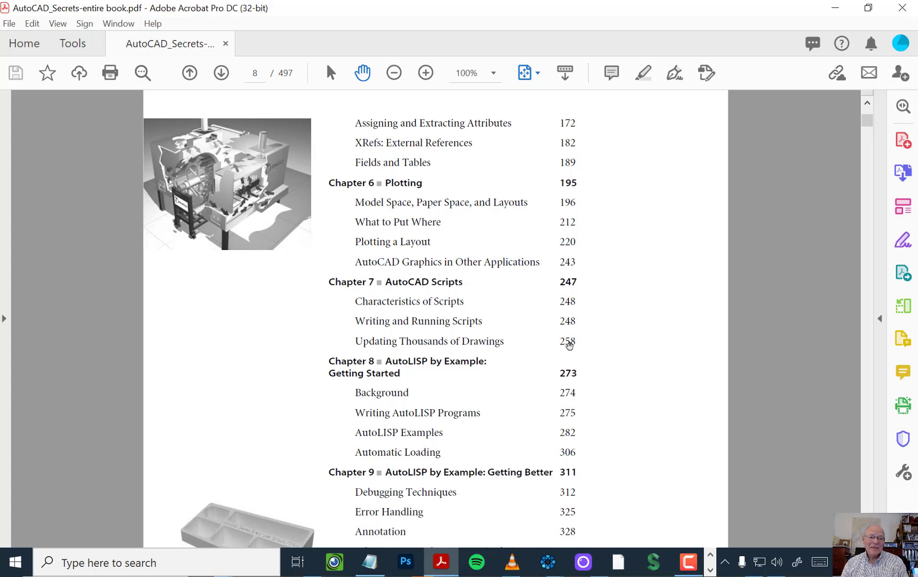
pyautogui.scroll(-4, 795, 283)
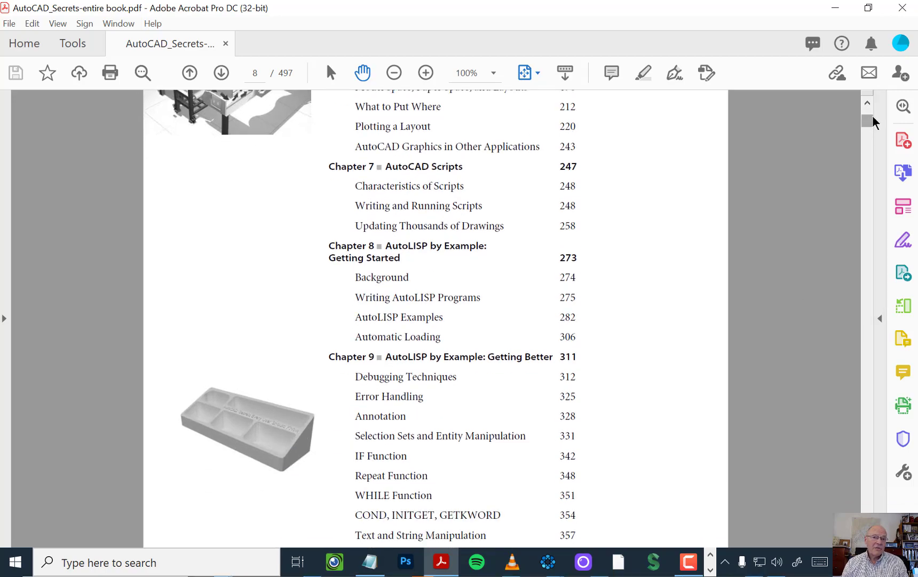
# Step: Browse from Chapter 6 into Chapter 7 to find the Batch File section on page 259 under Updating Thousands of Drawings
pyautogui.moveTo(872, 122); pyautogui.dragTo(832, 323)
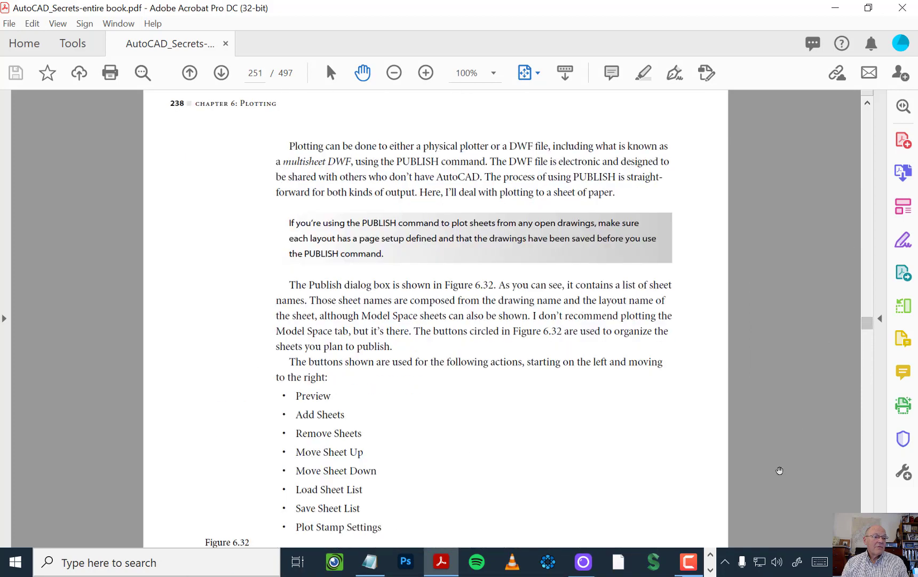
pyautogui.scroll(-3, 779, 470)
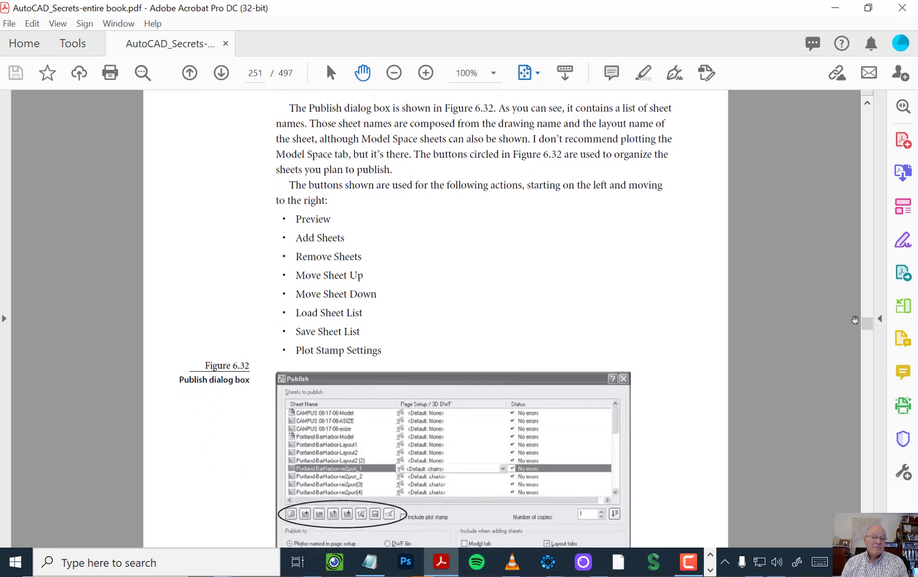
pyautogui.moveTo(865, 321); pyautogui.dragTo(865, 326)
pyautogui.scroll(10, 767, 317)
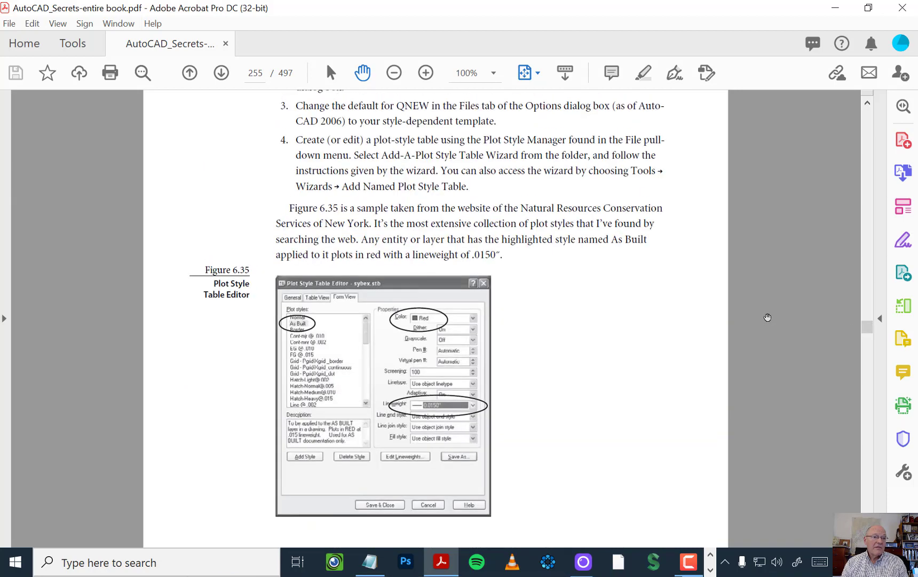
pyautogui.scroll(5, 767, 317)
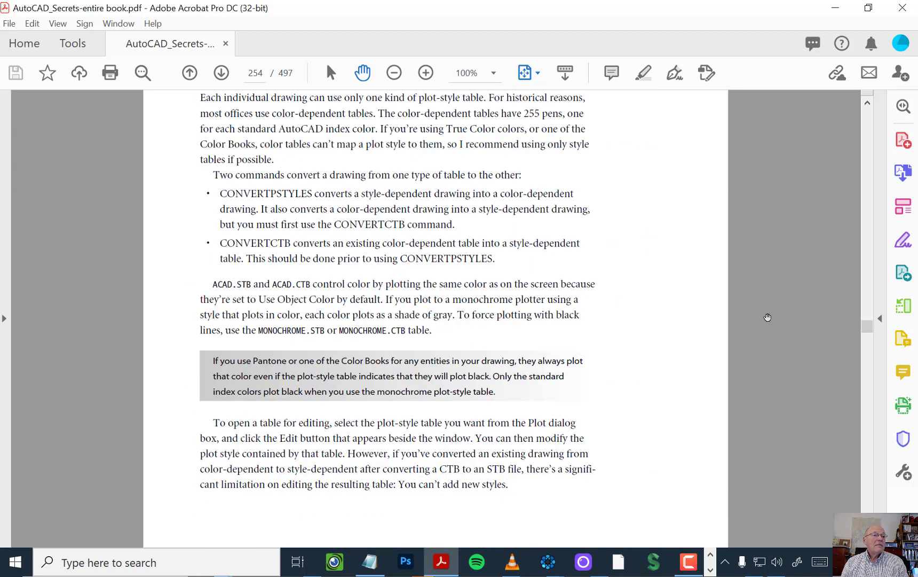
pyautogui.moveTo(870, 329)
pyautogui.mouseDown()
pyautogui.moveTo(871, 312)
pyautogui.moveTo(867, 366)
pyautogui.moveTo(862, 337)
pyautogui.mouseUp()
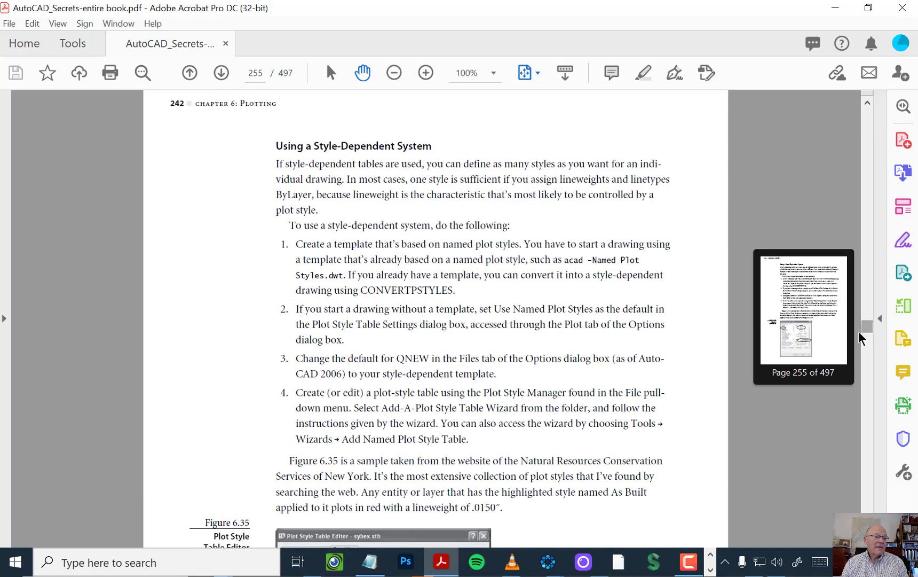
pyautogui.scroll(1, 780, 191)
pyautogui.scroll(20, 779, 190)
pyautogui.scroll(20, 780, 190)
pyautogui.scroll(15, 780, 190)
pyautogui.scroll(-20, 780, 190)
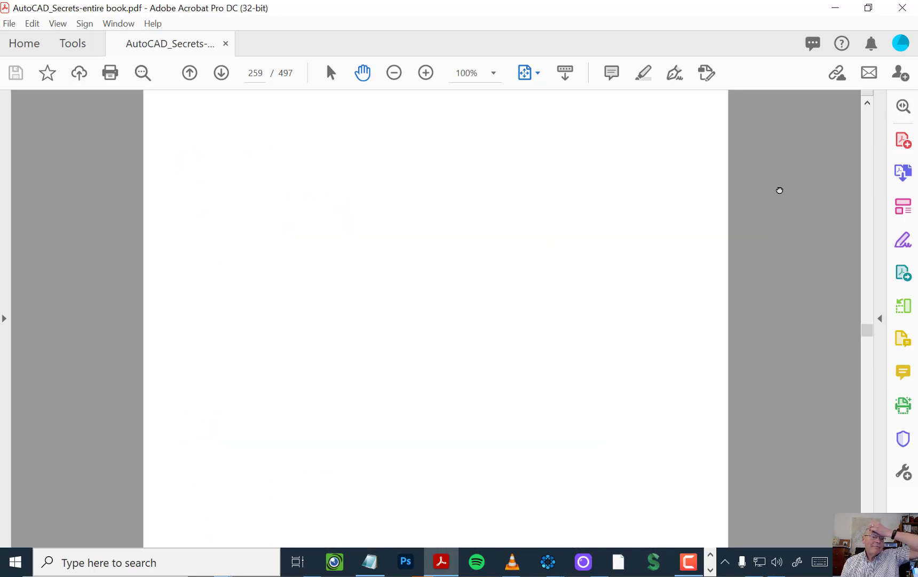
pyautogui.scroll(-5, 779, 190)
pyautogui.scroll(2, 779, 190)
pyautogui.scroll(-10, 780, 191)
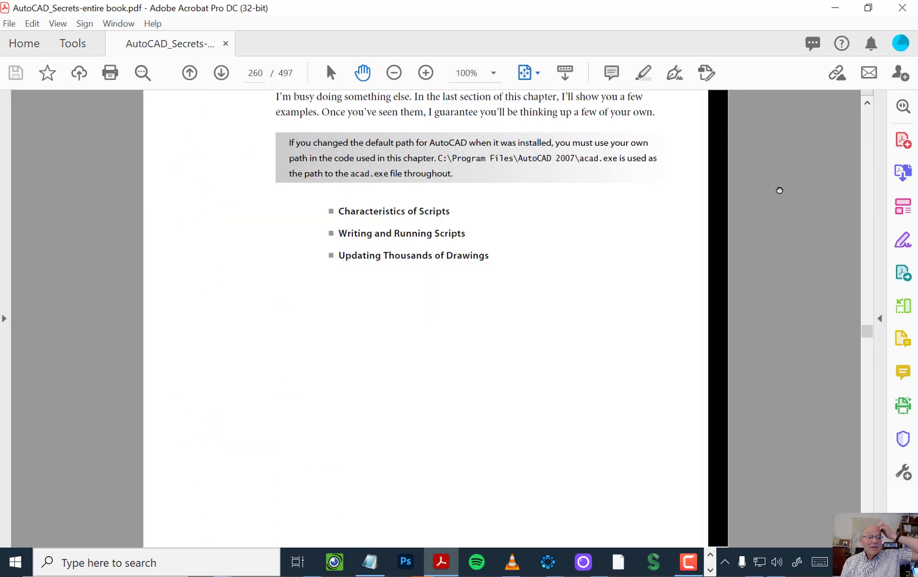
pyautogui.scroll(-12, 780, 191)
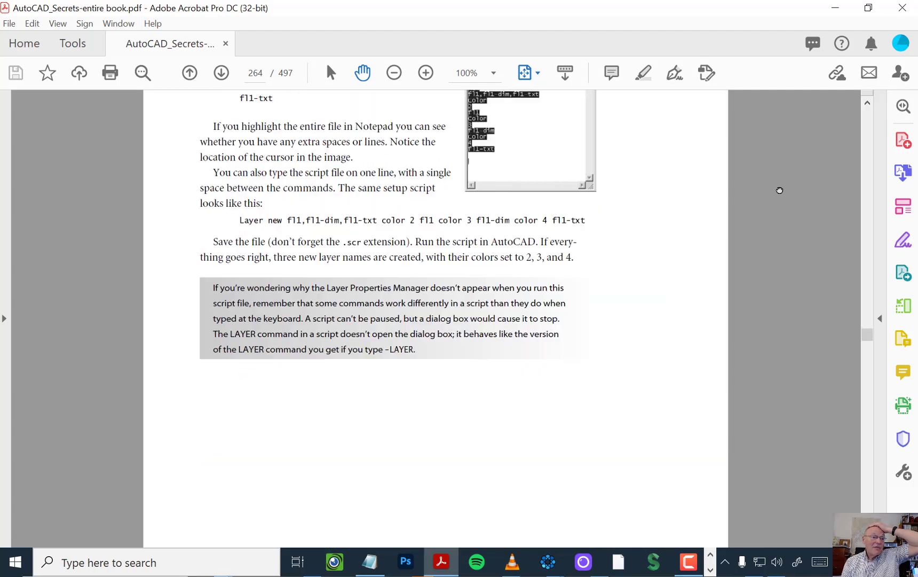
pyautogui.scroll(-12, 780, 190)
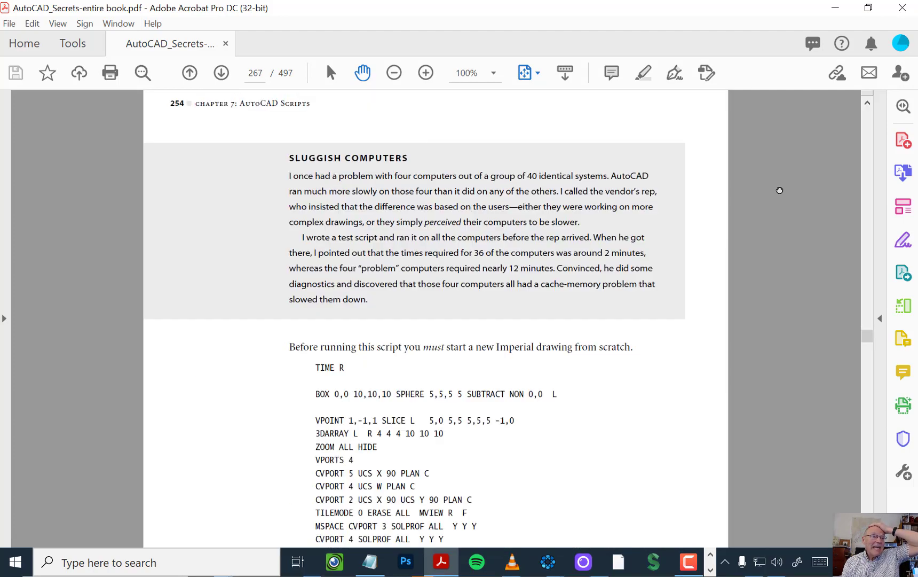
pyautogui.scroll(-12, 779, 190)
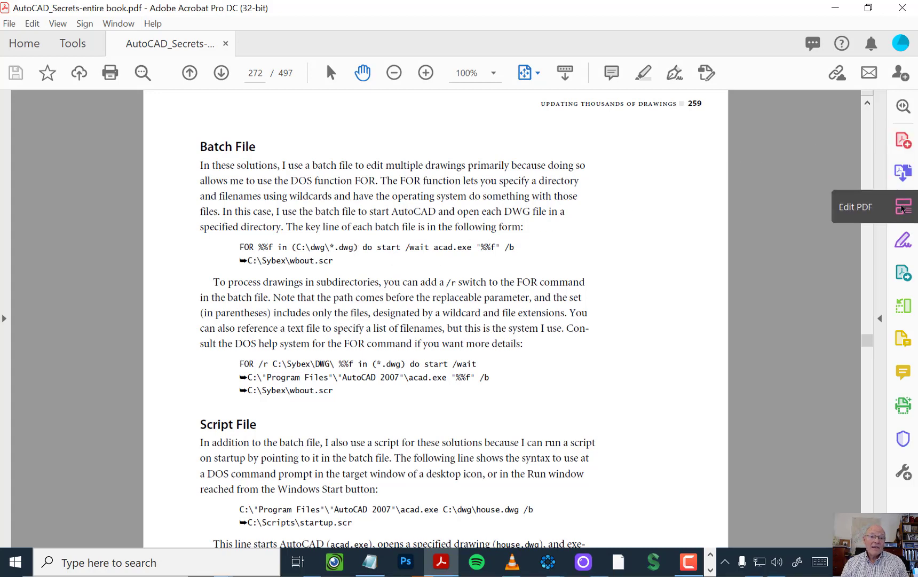
# Step: Highlight the first FOR command line of the Batch File section in Edit PDF mode, and close the editing tools and the book
pyautogui.click(903, 206)
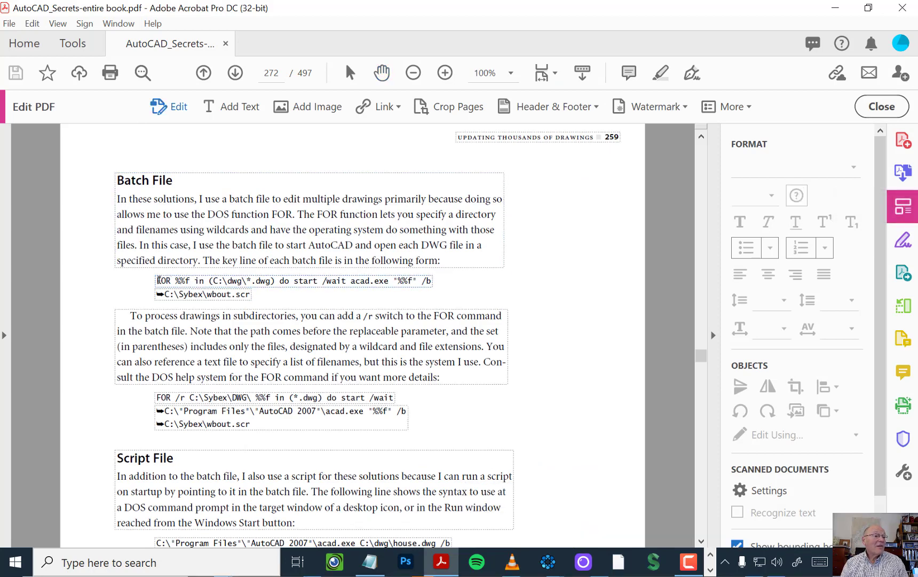
pyautogui.moveTo(157, 279); pyautogui.dragTo(396, 279)
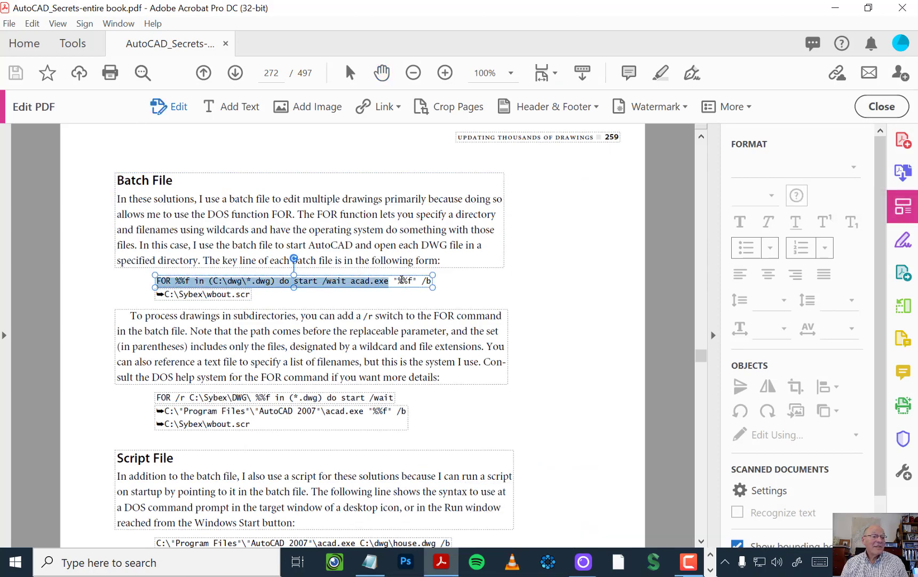
pyautogui.moveTo(456, 279); pyautogui.dragTo(459, 280)
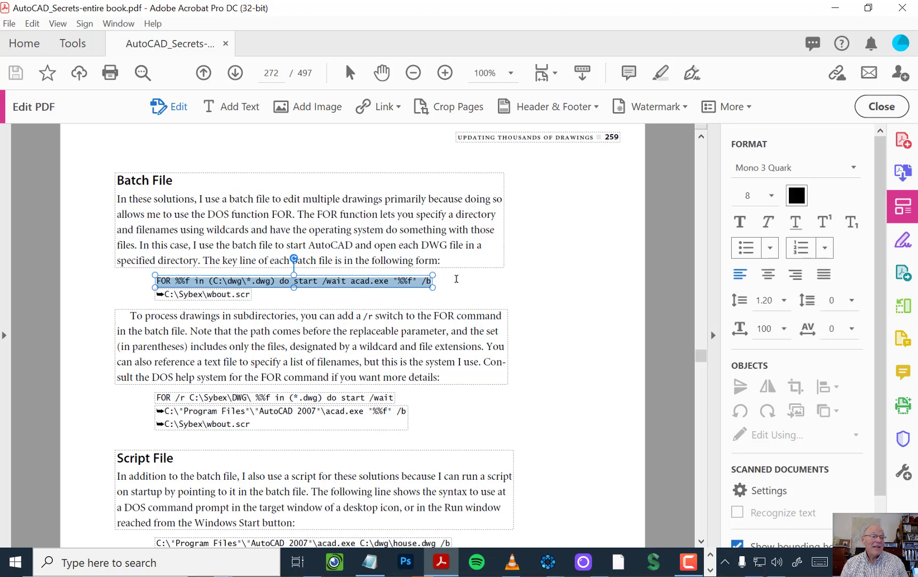
pyautogui.click(693, 264)
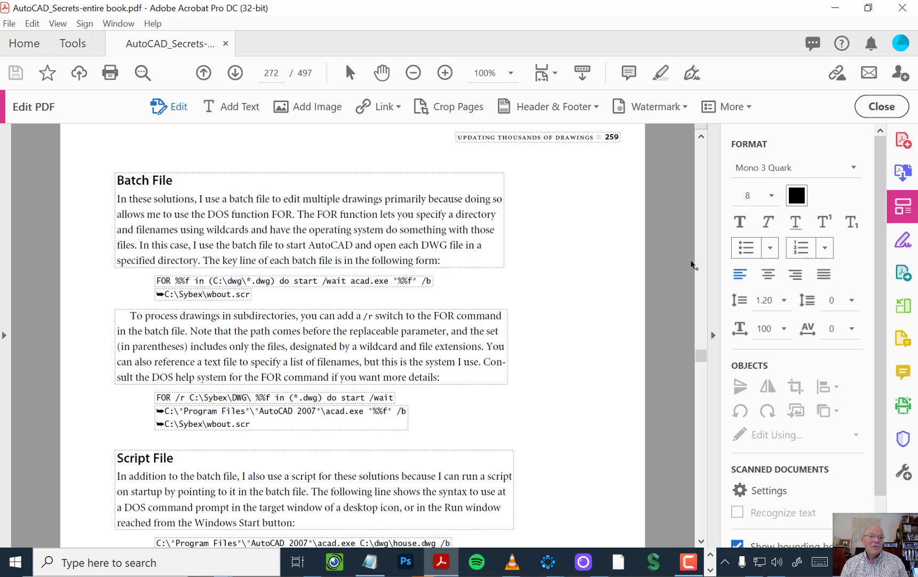
pyautogui.click(898, 113)
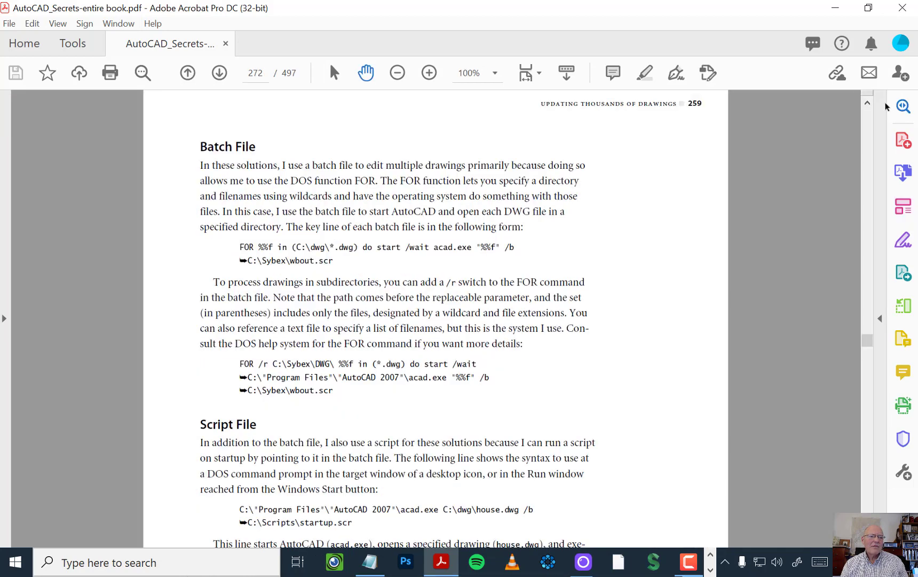
pyautogui.click(905, 8)
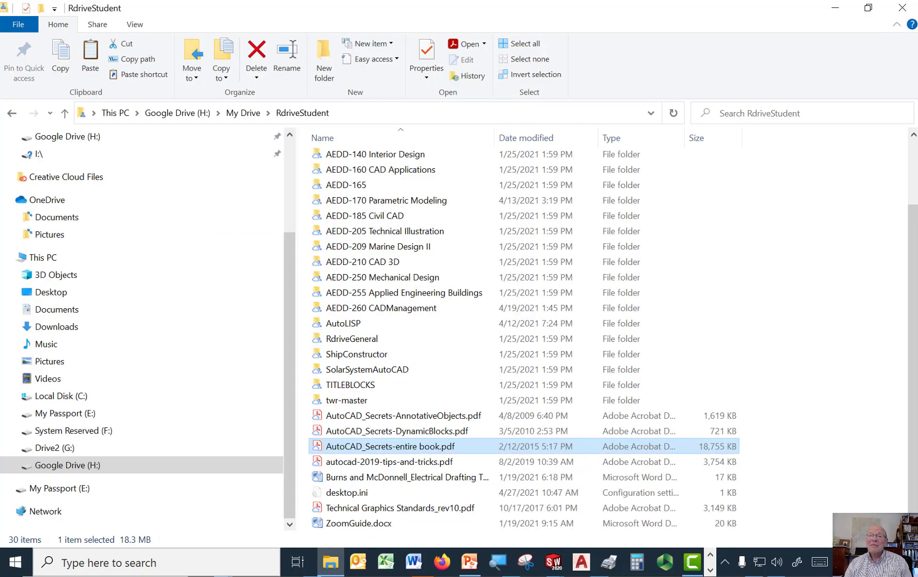